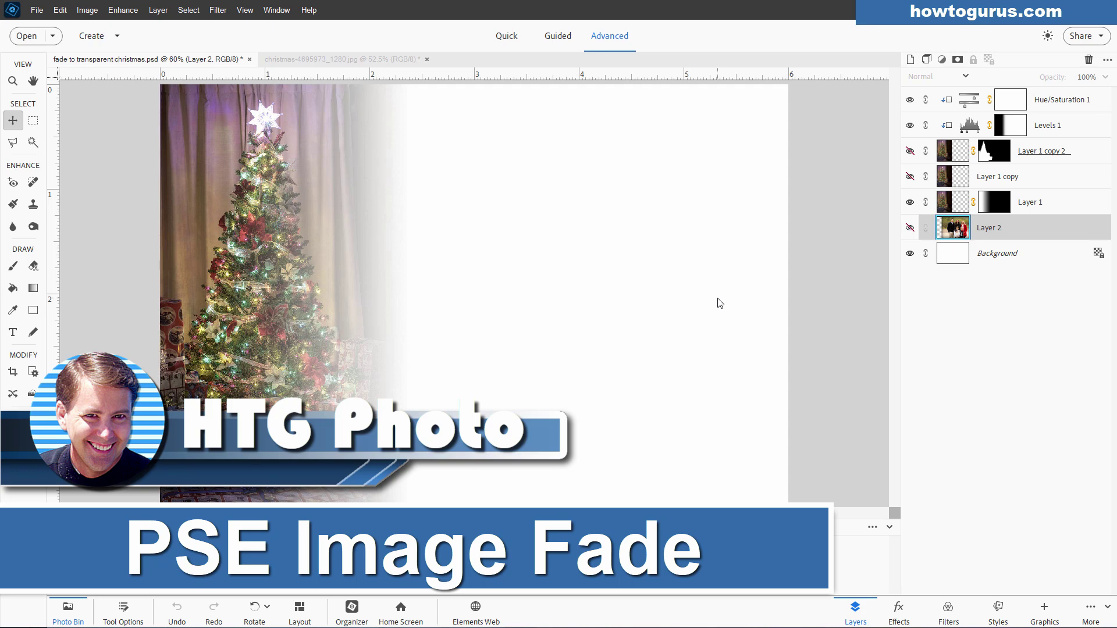
Step: Toggle the Background off and on, show Layer 1 copy 2, and show then hide Layer 2
left_click(910, 253)
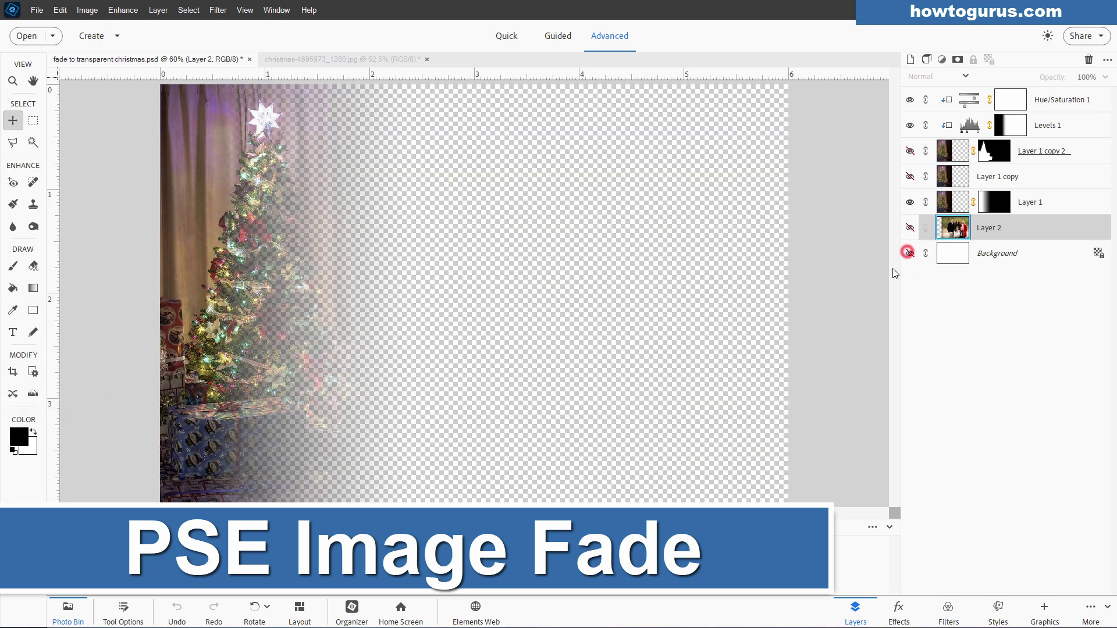
left_click(910, 253)
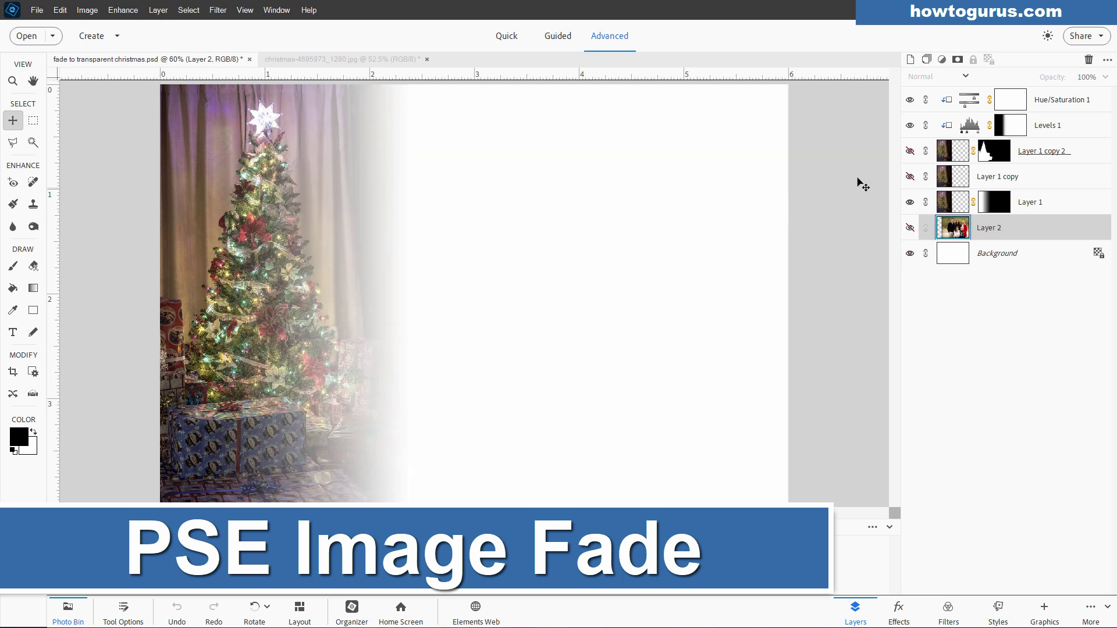
left_click(911, 151)
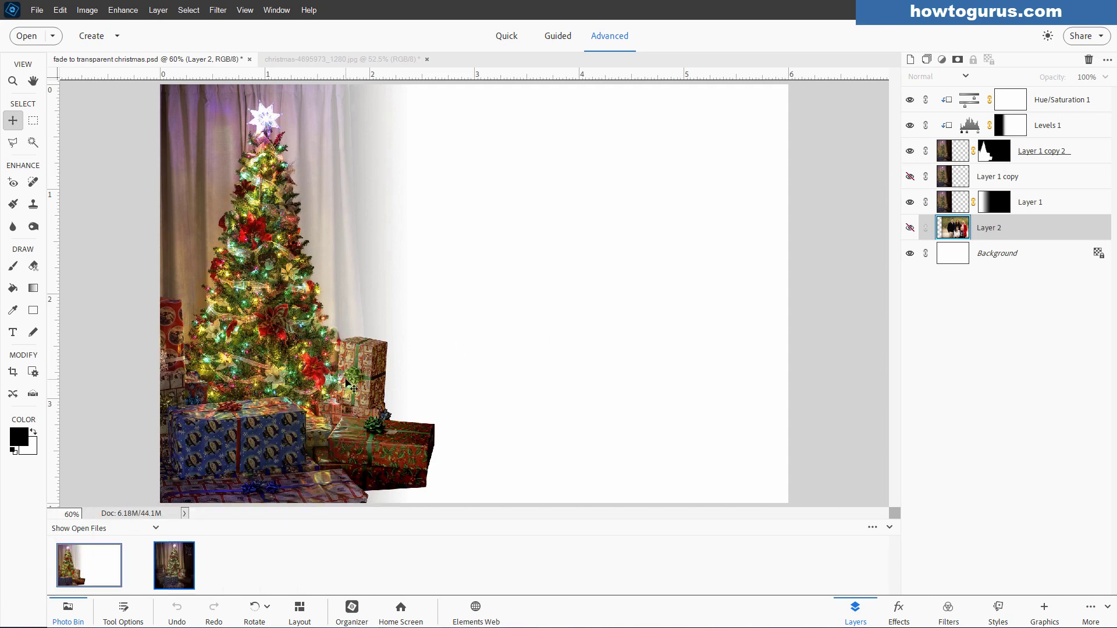
left_click(910, 228)
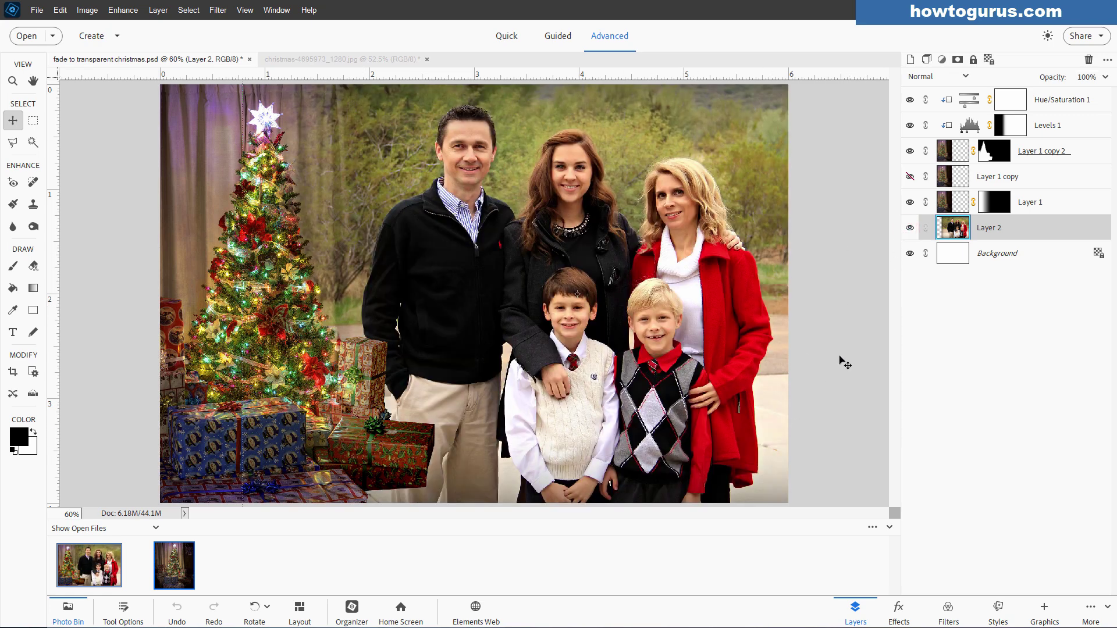
left_click(909, 228)
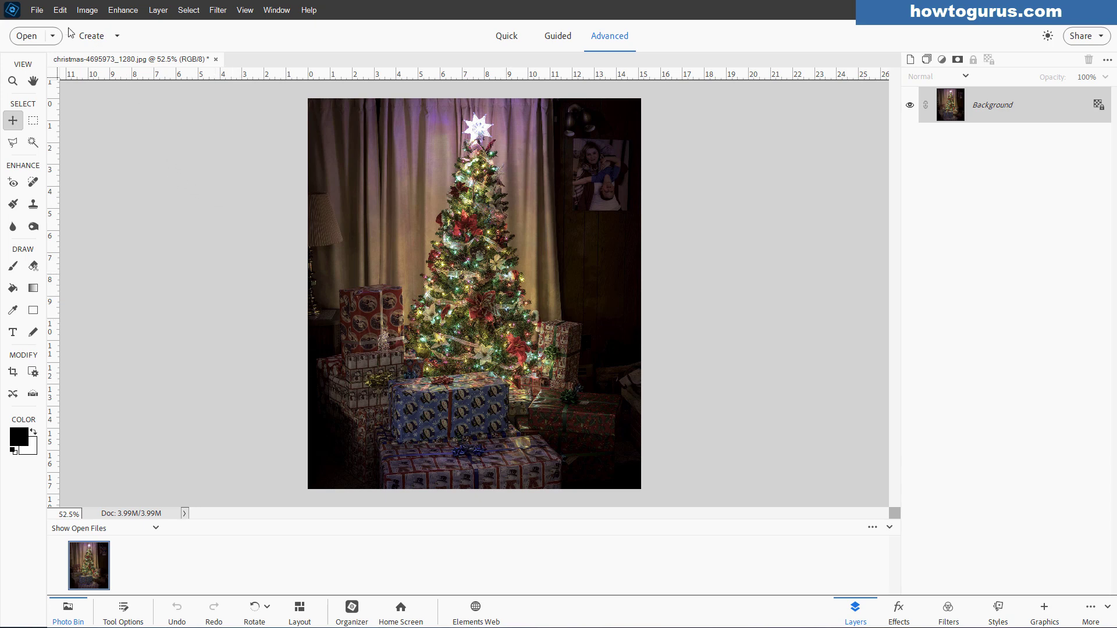
Step: Create a blank Photo document at Landscape 4 x 6 and dock it as a tab
left_click(37, 10)
mouse_move(45, 23)
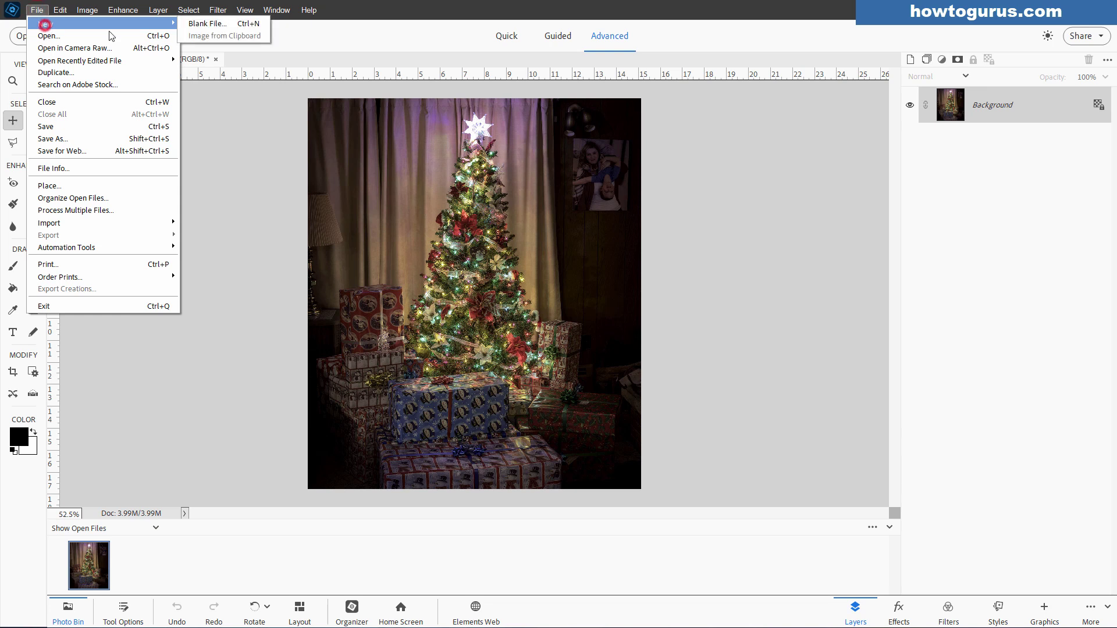
left_click(205, 25)
left_click(545, 186)
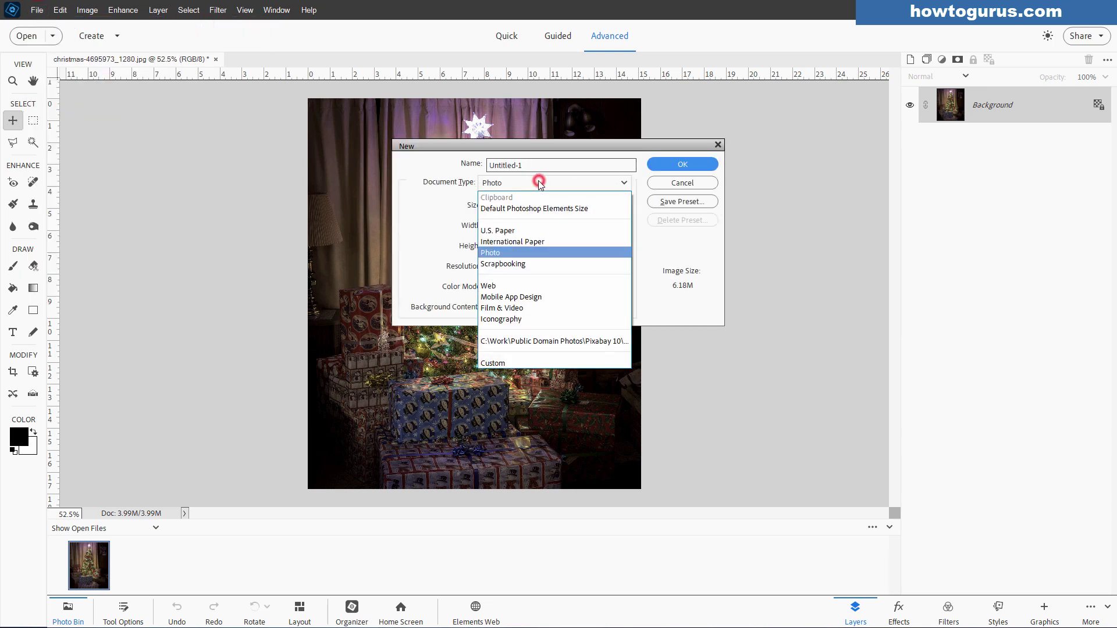
left_click(509, 252)
left_click(509, 204)
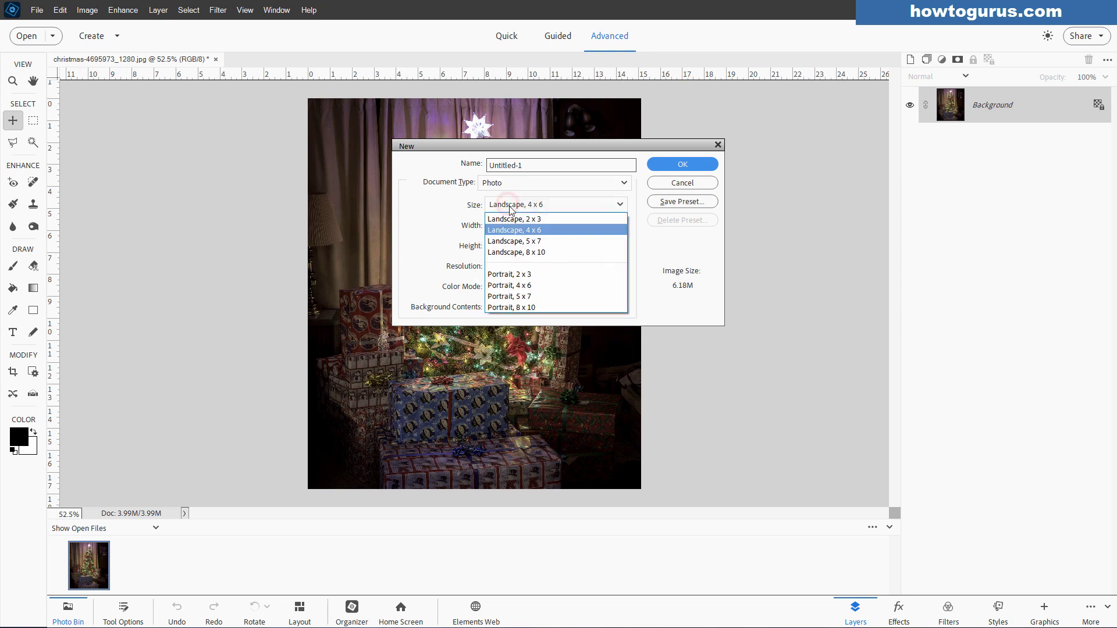
left_click(558, 230)
left_click(669, 166)
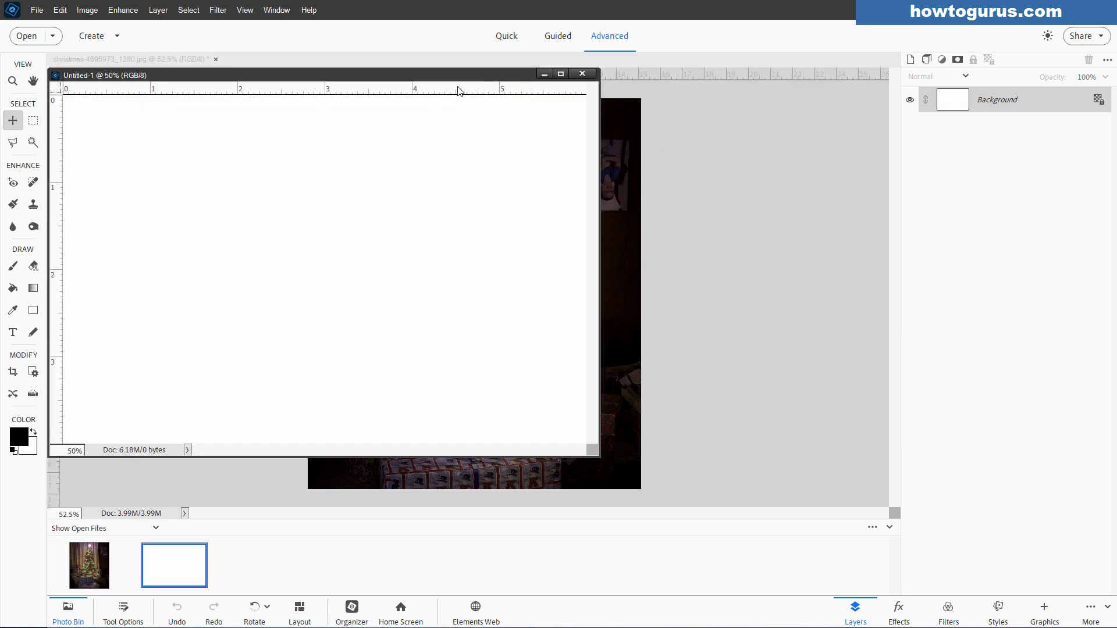
left_click_drag(457, 77, 568, 92)
Step: Float the Christmas photo in its own window and turn off Allow Floating Documents in General preferences
left_click(150, 60)
left_click_drag(151, 61, 374, 277)
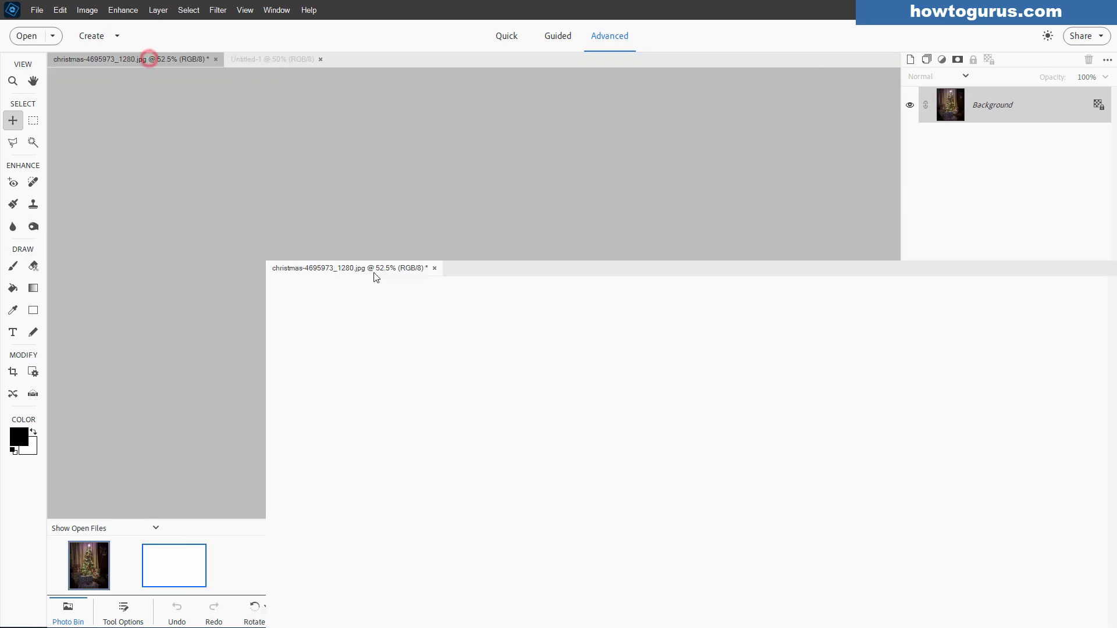
left_click_drag(512, 281, 774, 185)
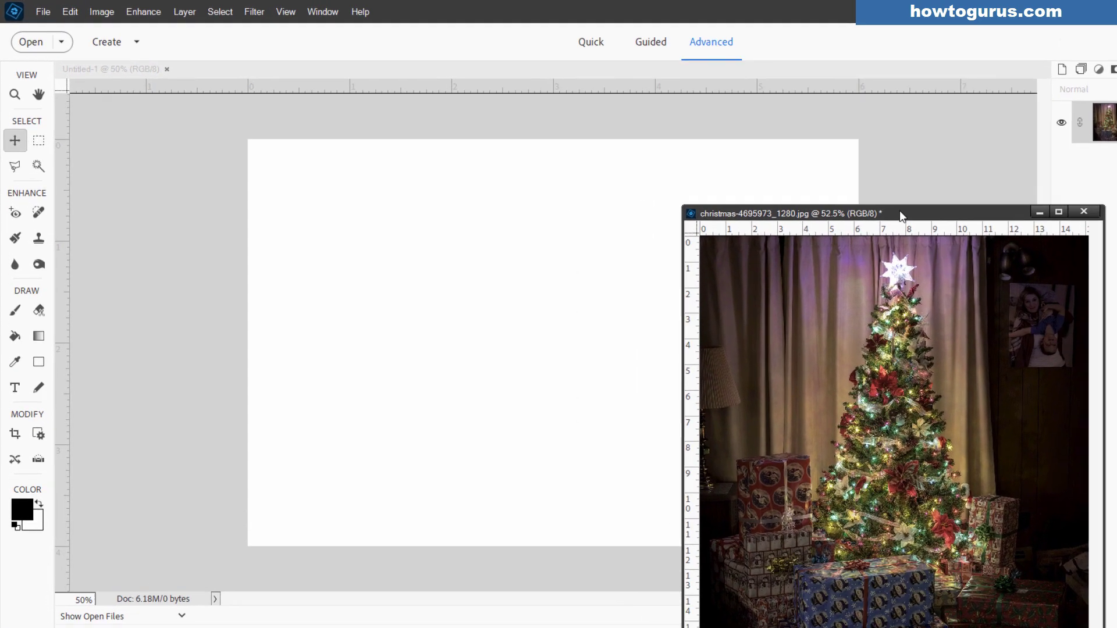
left_click(69, 12)
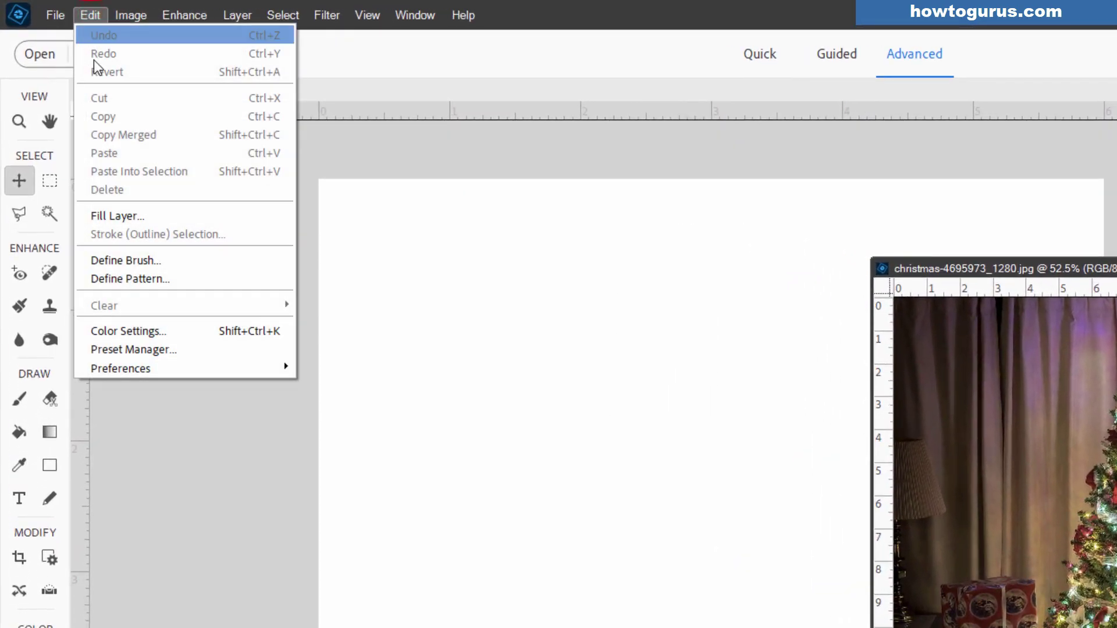
mouse_move(147, 364)
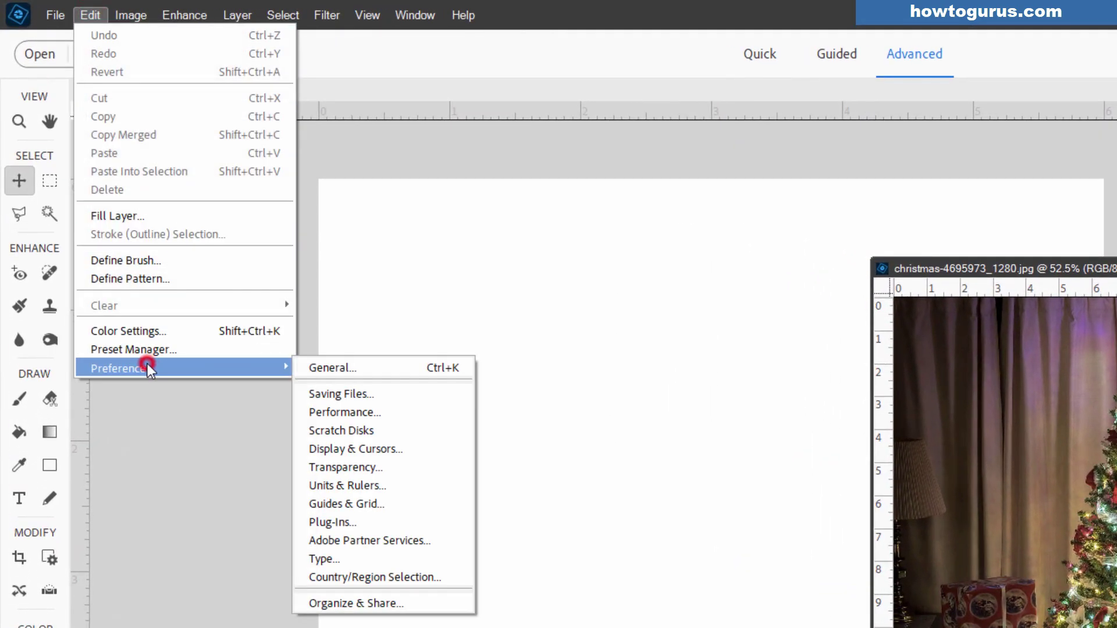
left_click(321, 367)
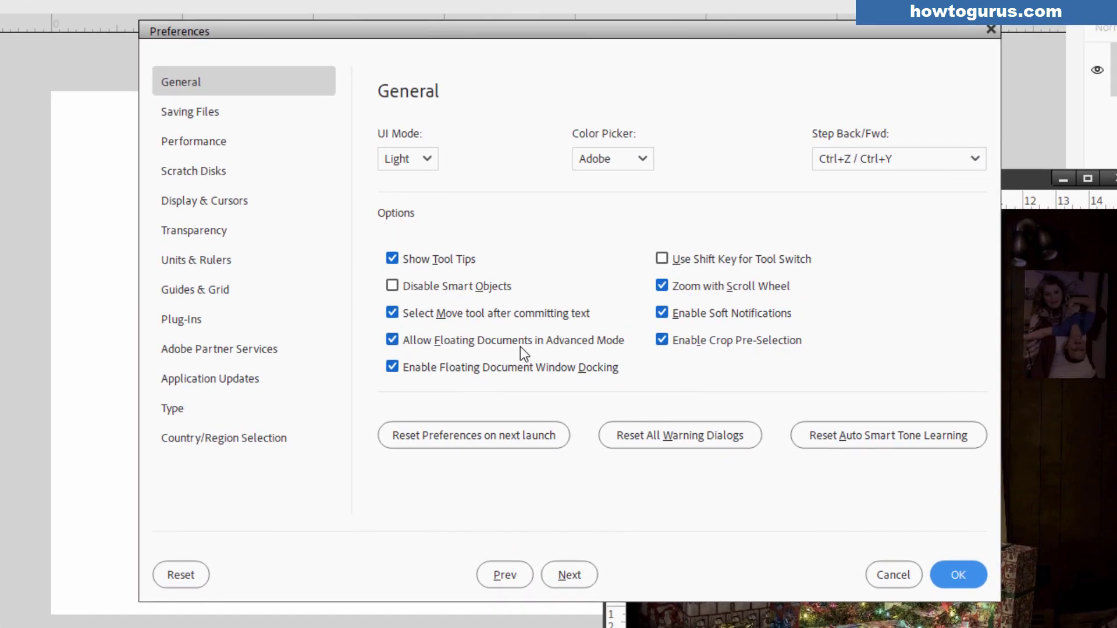
left_click(392, 340)
left_click(958, 575)
Step: Drag the tree photo onto the blank card as a new layer and close the original photo
left_click_drag(637, 184, 716, 170)
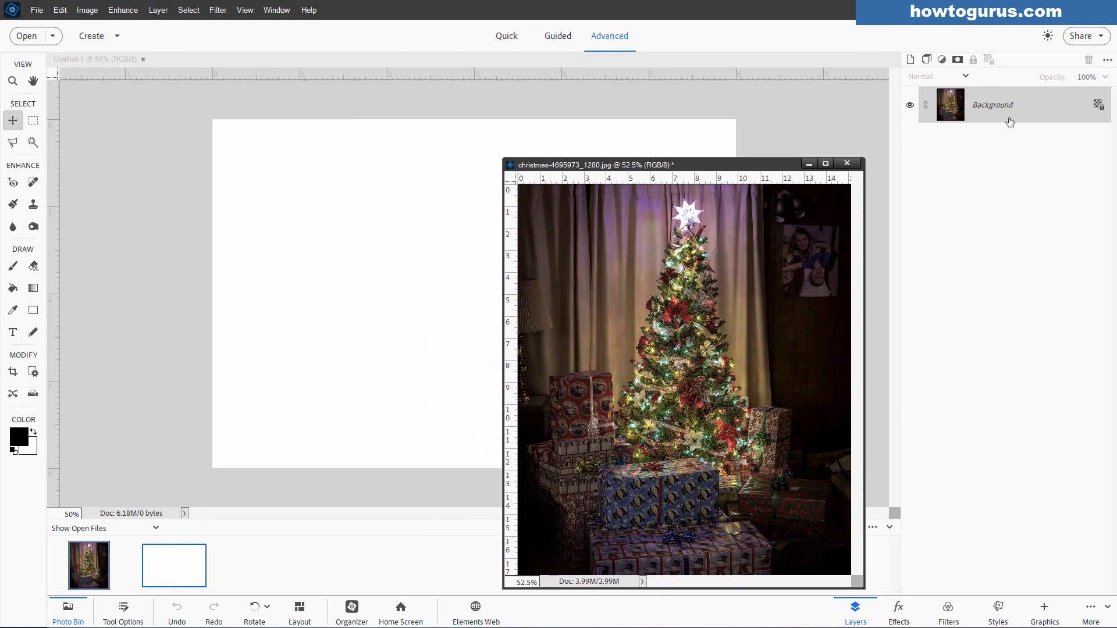
left_click_drag(1010, 121, 410, 219)
left_click(845, 163)
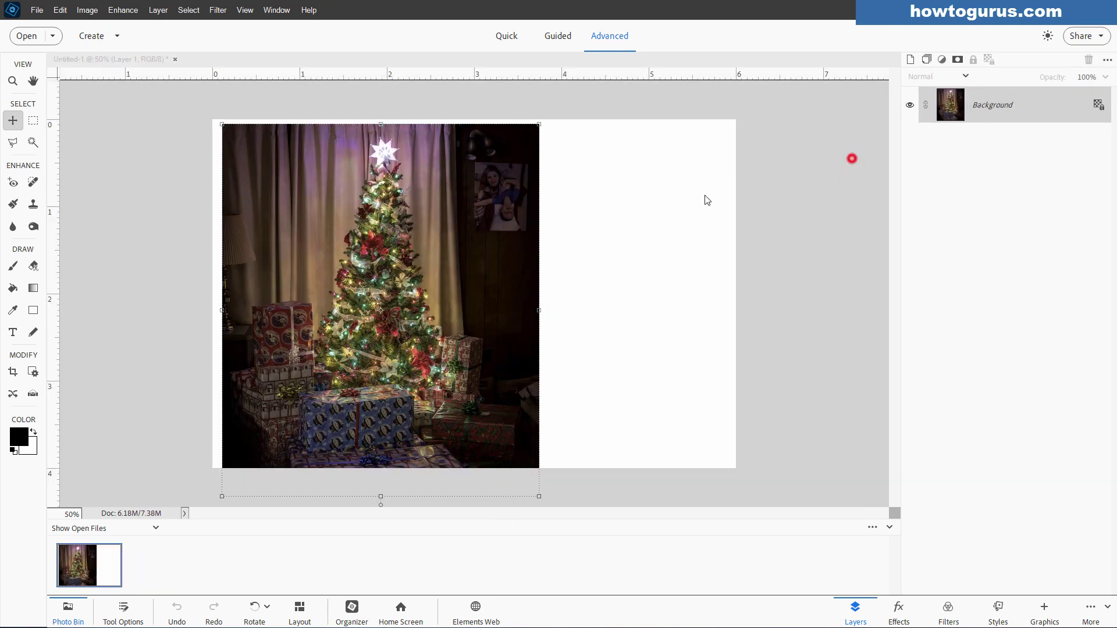
Step: Shift the tree photo to the card's left edge and scale it up to about 104%
left_click(37, 9)
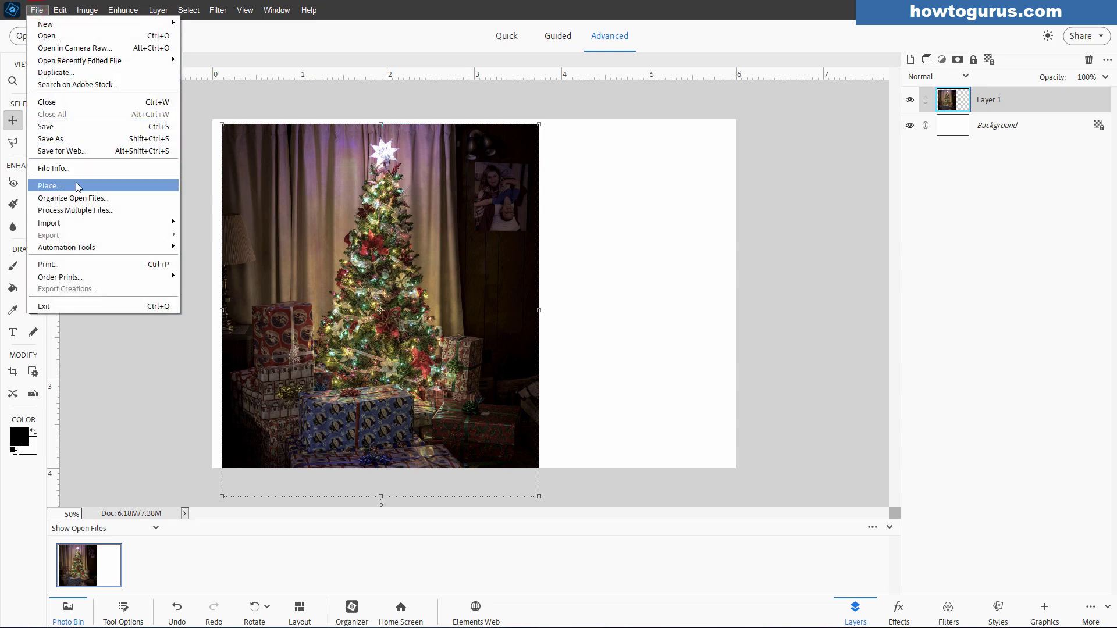
left_click(402, 264)
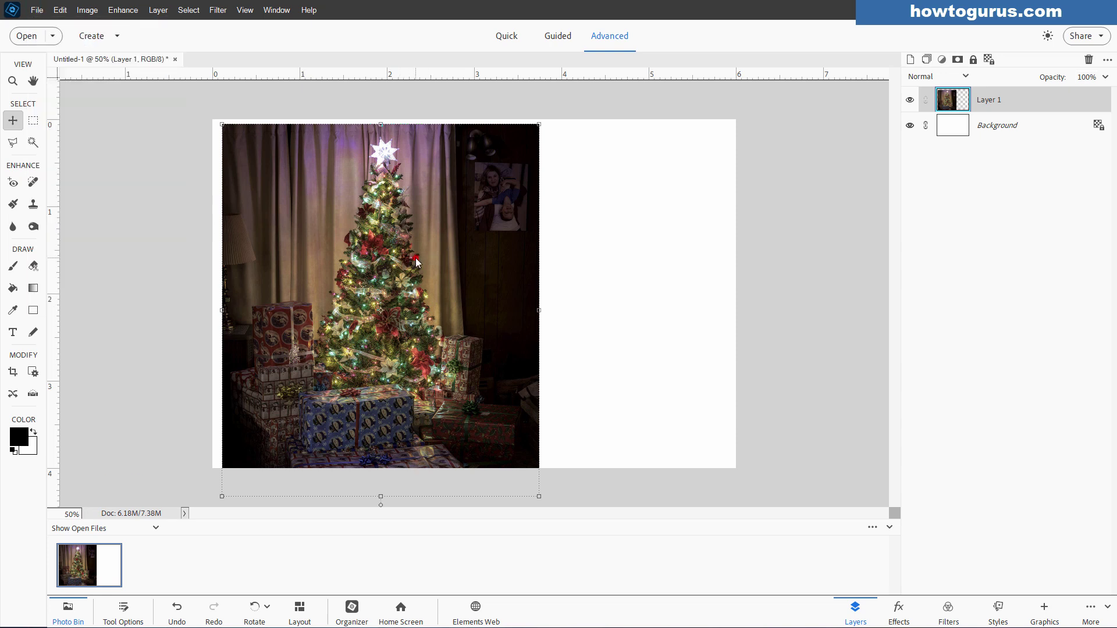
left_click_drag(435, 274, 375, 266)
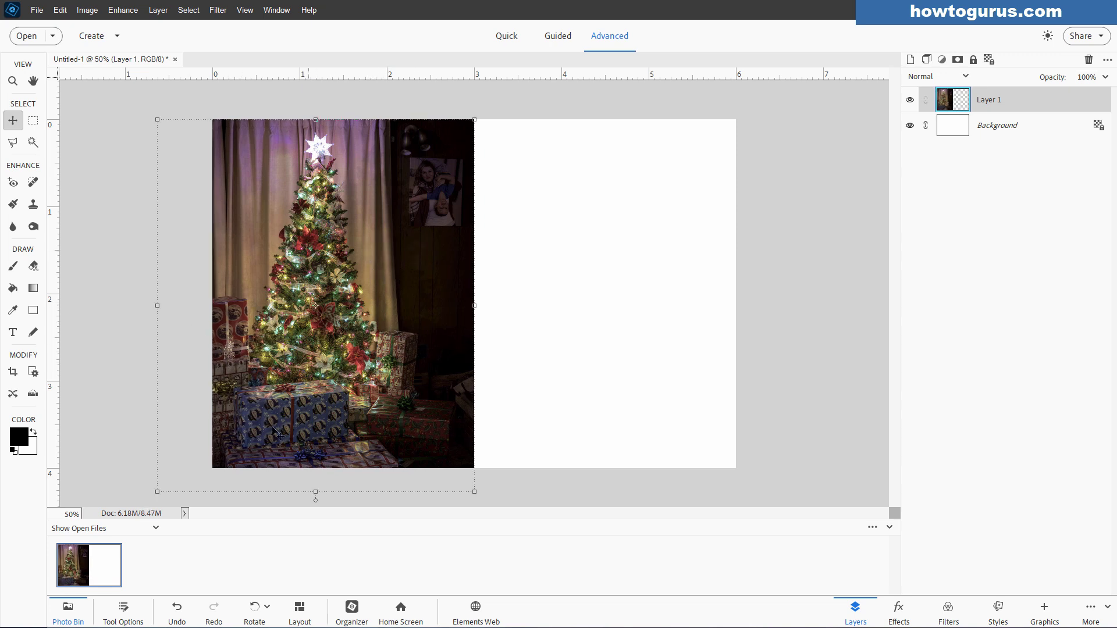
left_click_drag(157, 492, 130, 492)
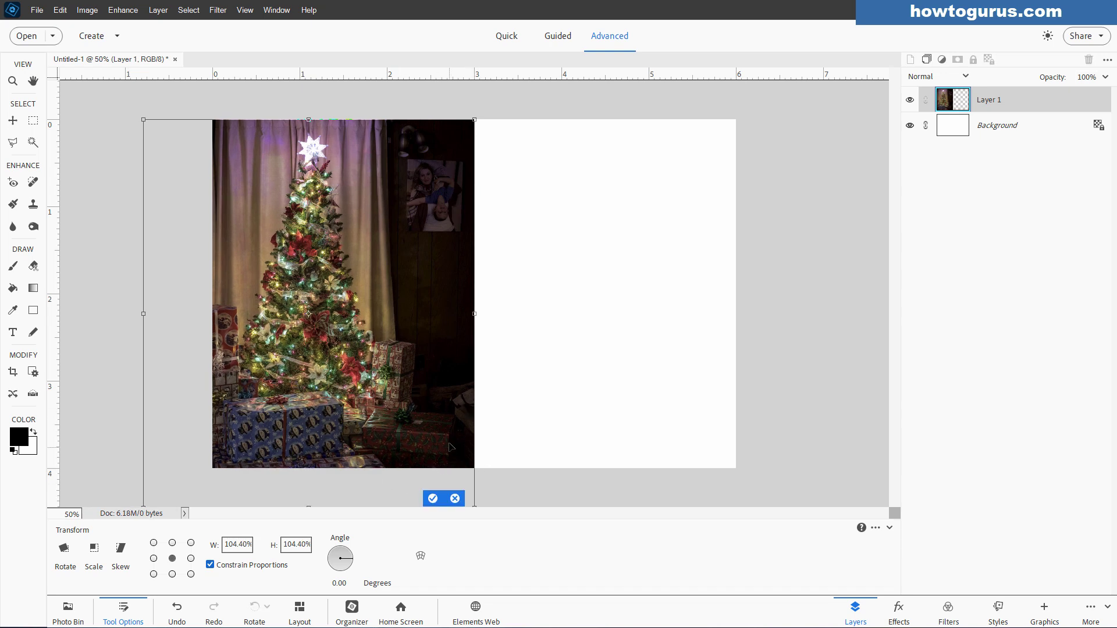
Step: Commit the resize, confirm rulers are showing, and drag a vertical guide through the tree's centre
key("Return")
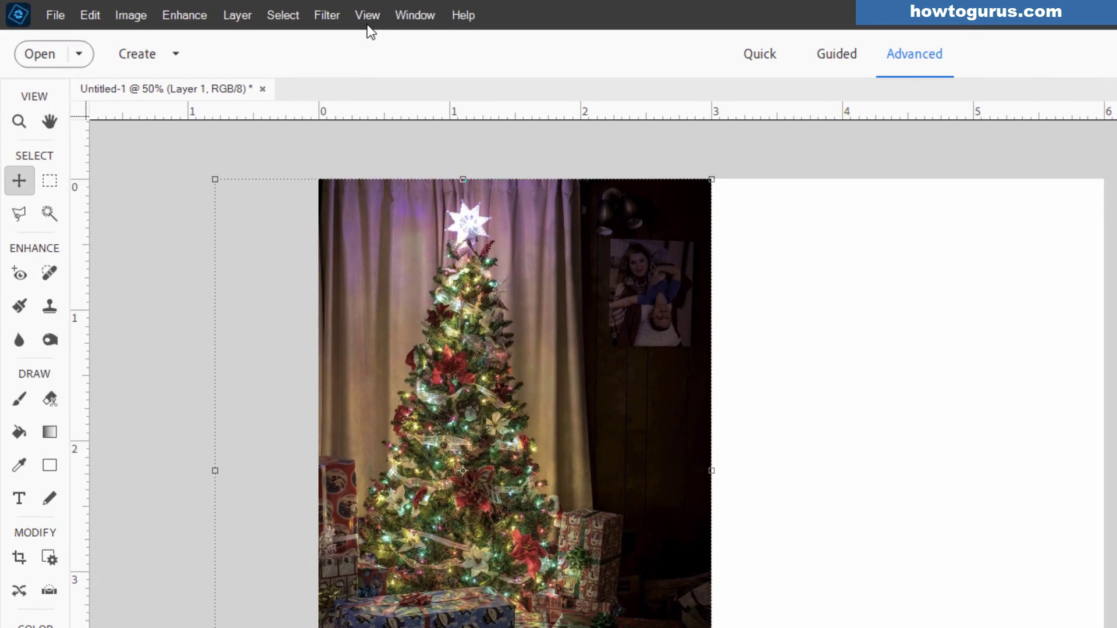
left_click(245, 9)
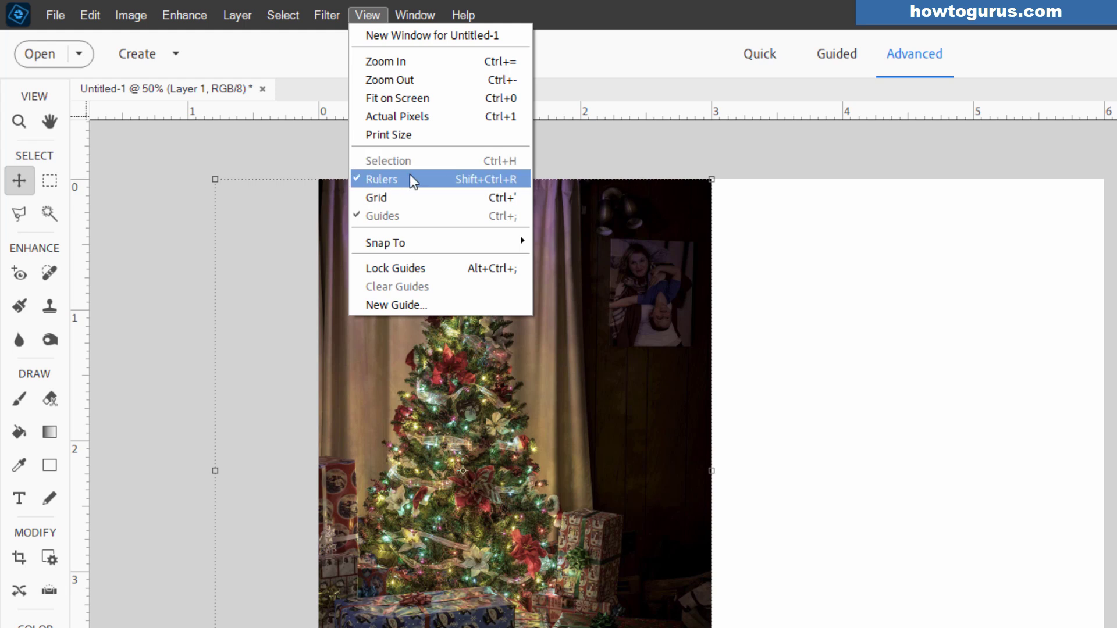
left_click(155, 267)
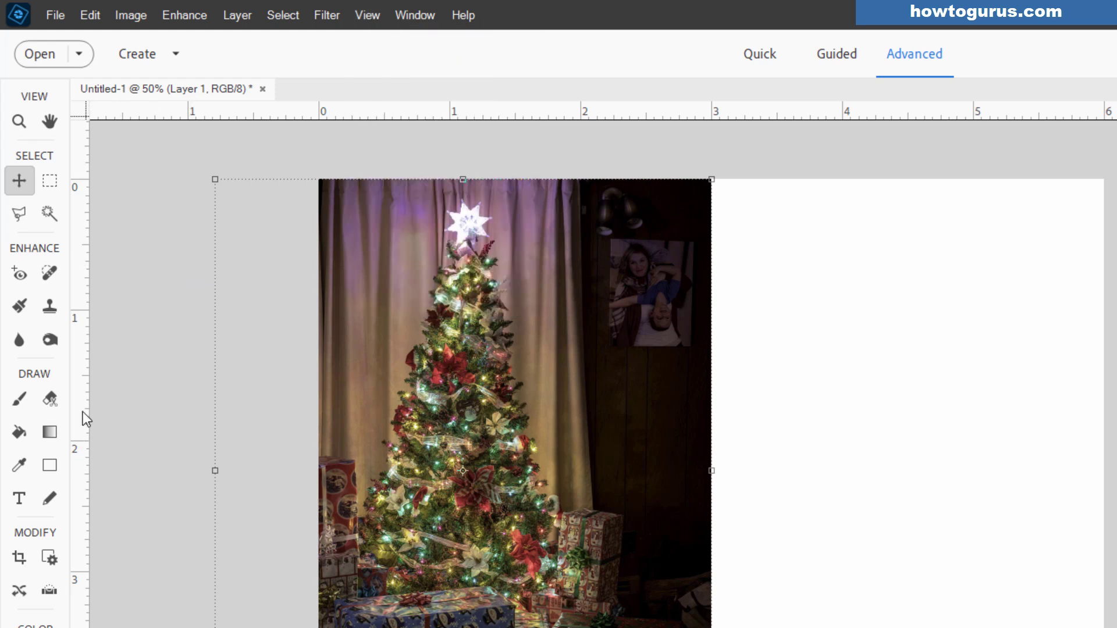
left_click_drag(83, 411, 456, 419)
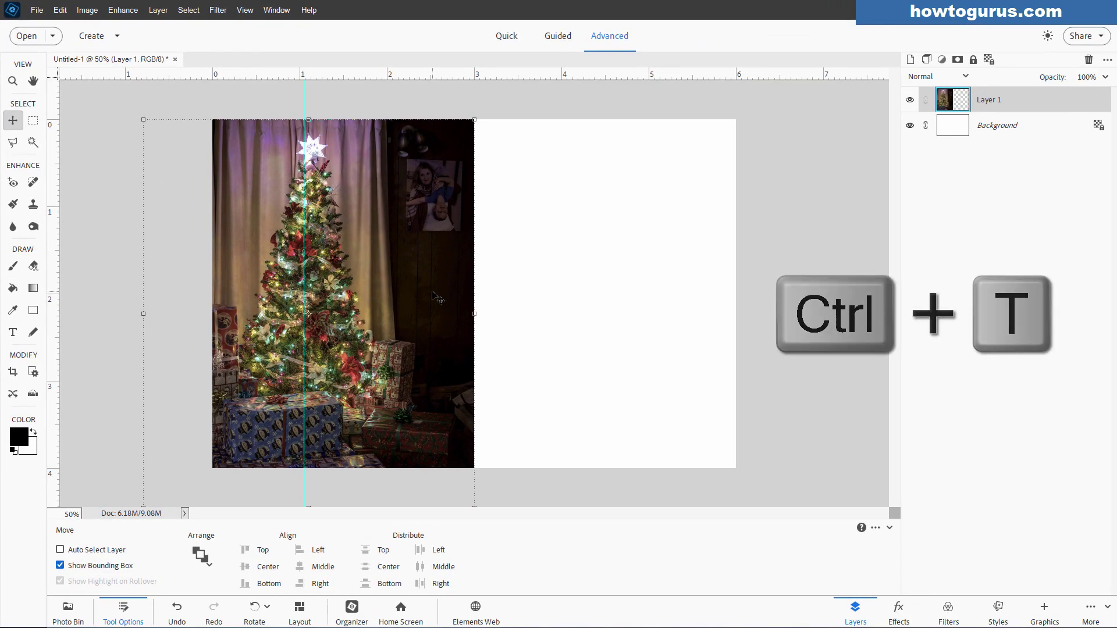
Step: Skew the photo's top about 1° left to straighten the tree, then drag the guide away
key("ctrl+t")
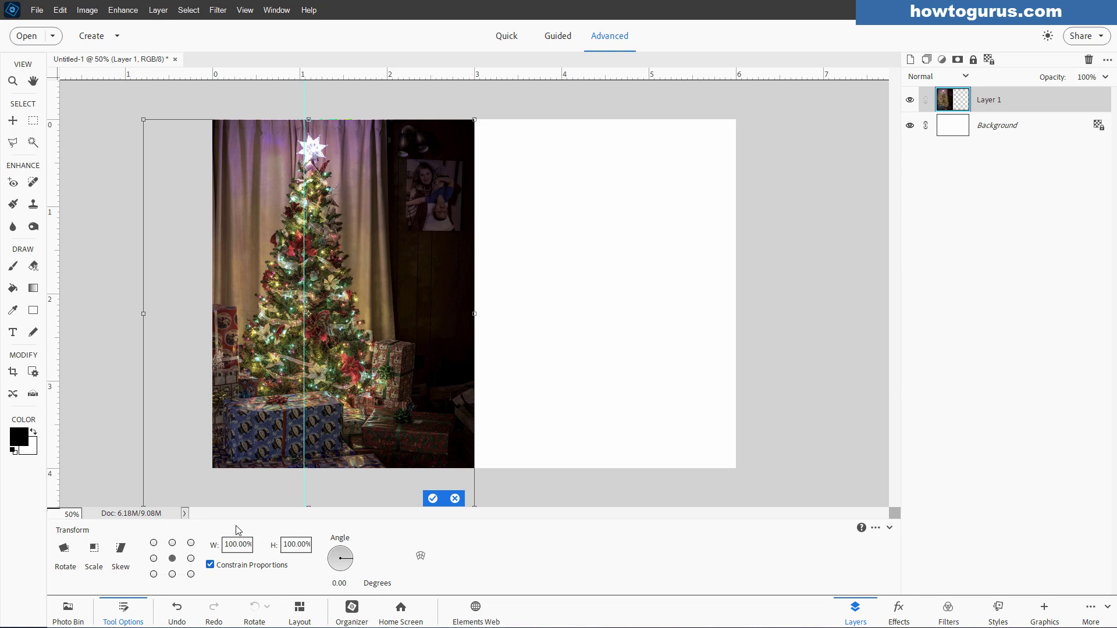
left_click(123, 554)
left_click_drag(311, 122, 302, 158)
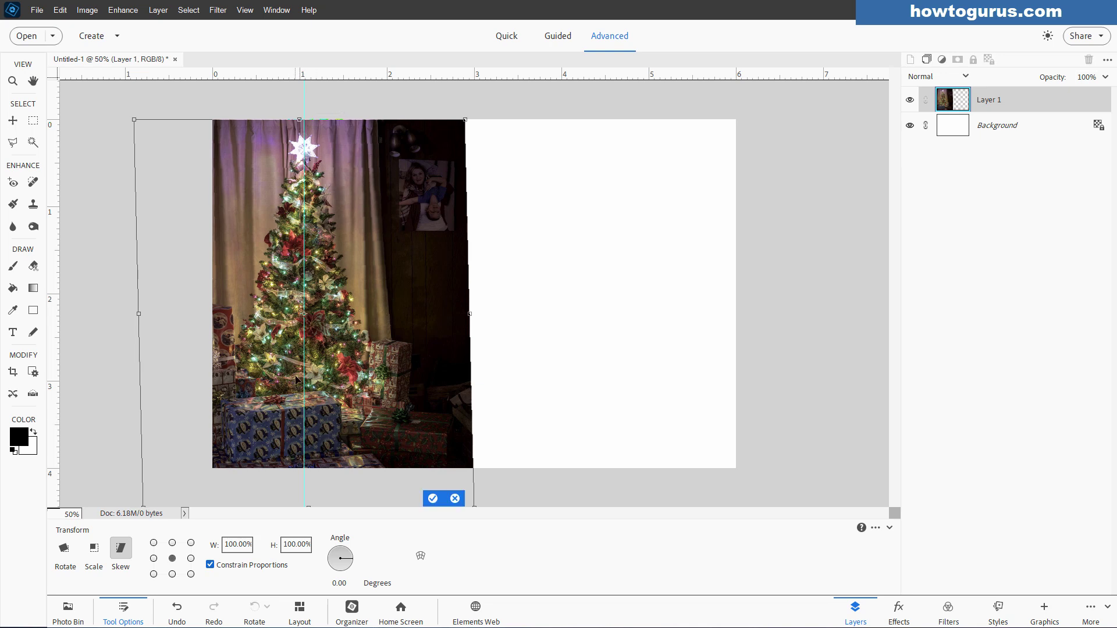
left_click(432, 499)
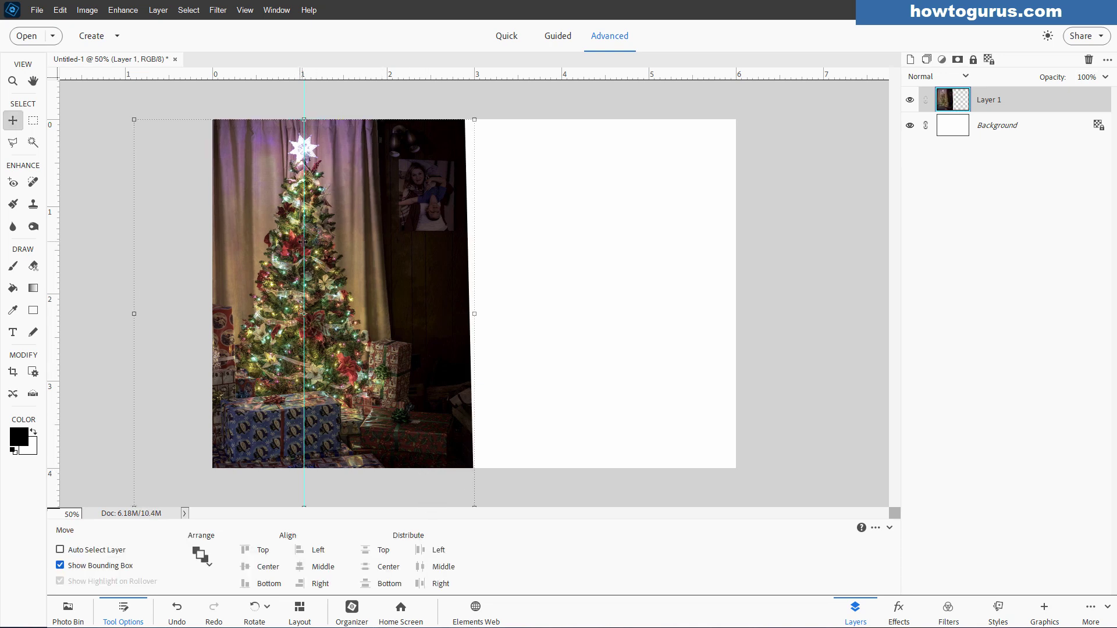
left_click_drag(304, 242, 55, 251)
Step: Duplicate Layer 1 to create Layer 1 copy, then turn off Layer 1's visibility
right_click(987, 103)
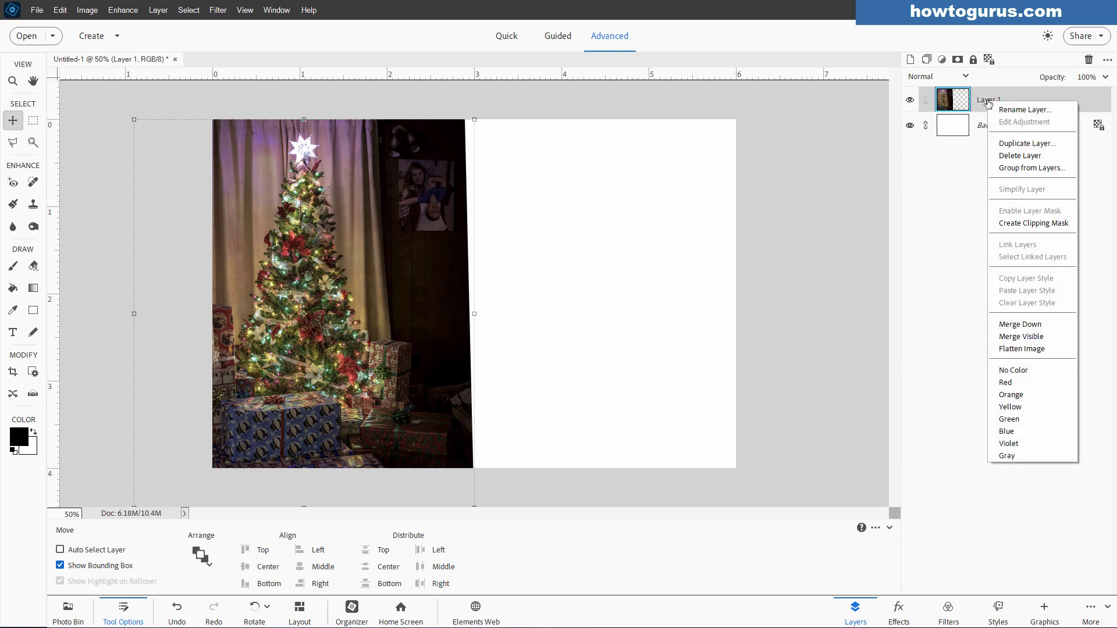
left_click(1004, 141)
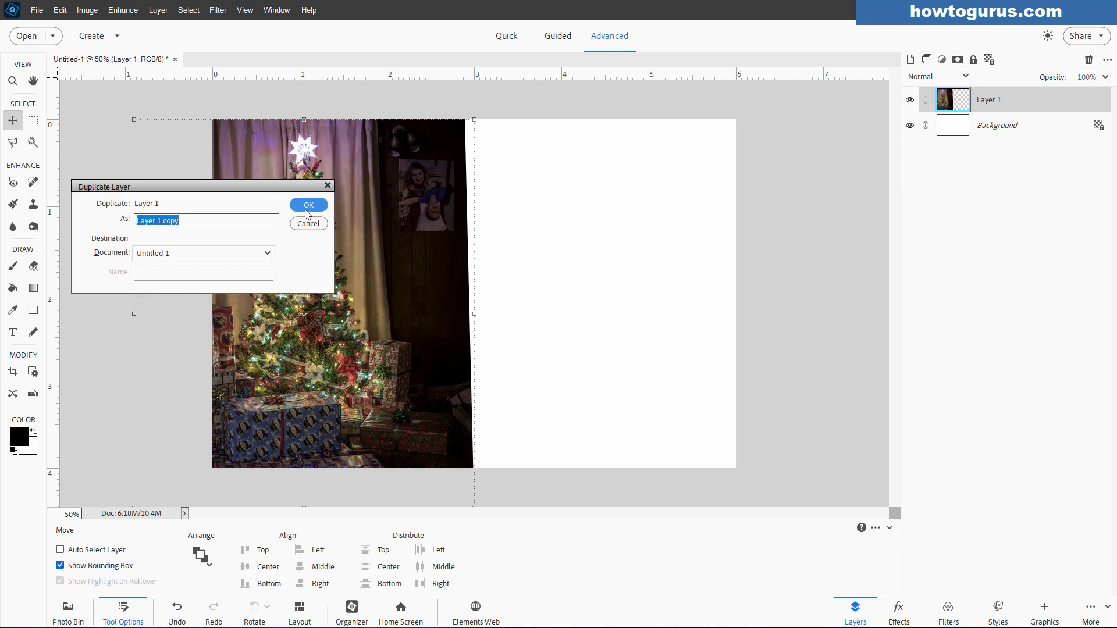
key("Return")
left_click(911, 126)
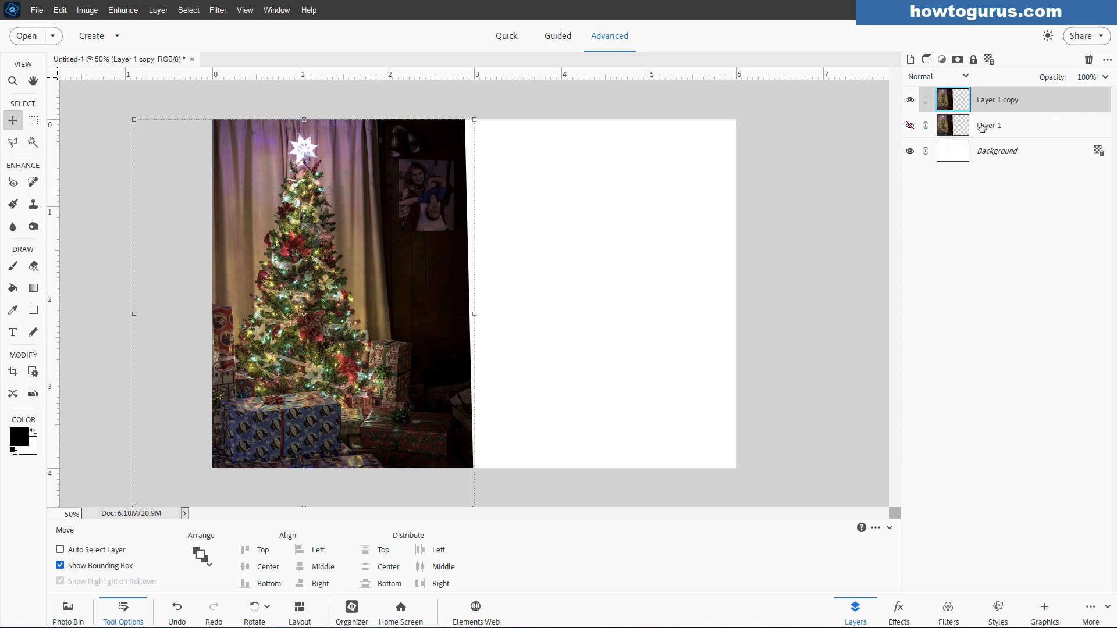
Step: Zoom in toward the tree star and check the General preferences without changing anything
scroll(436, 213, "up", 5)
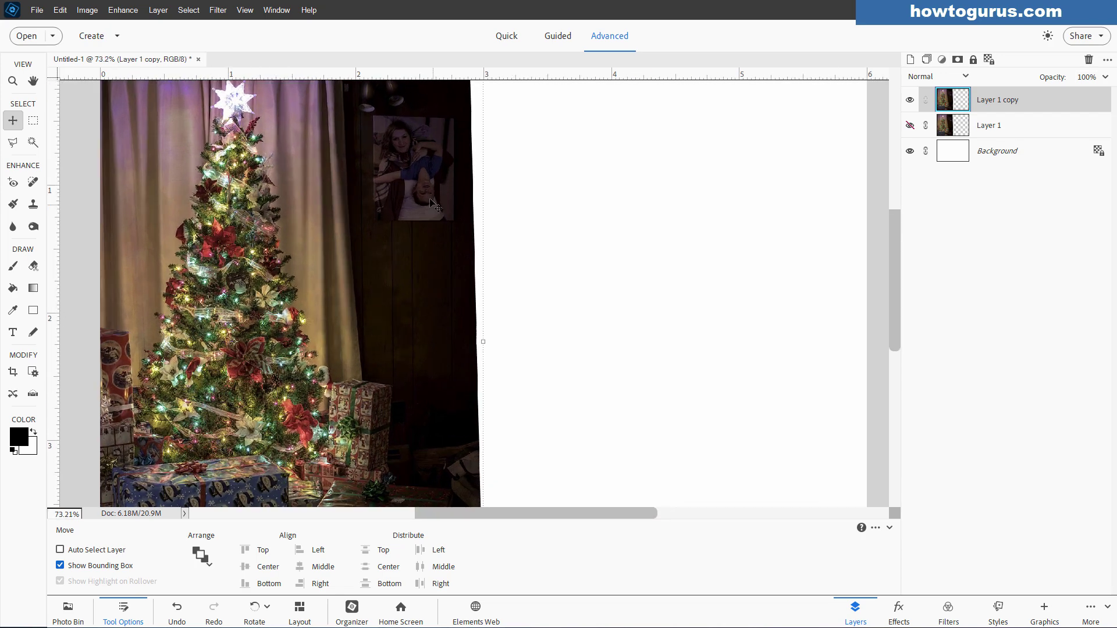
left_click_drag(431, 217, 454, 257)
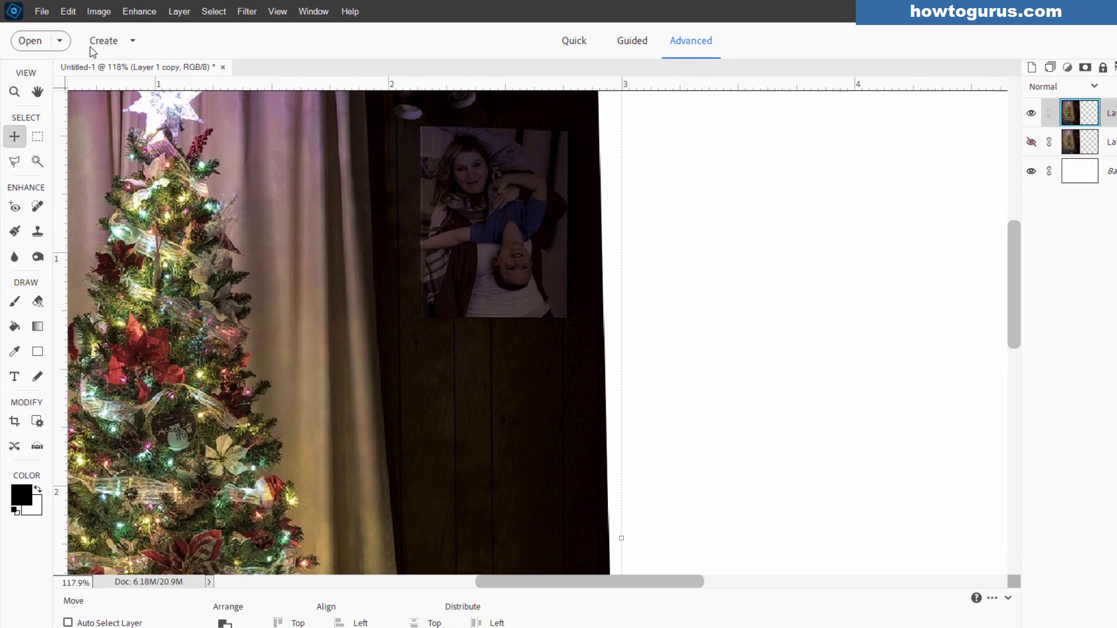
left_click(59, 10)
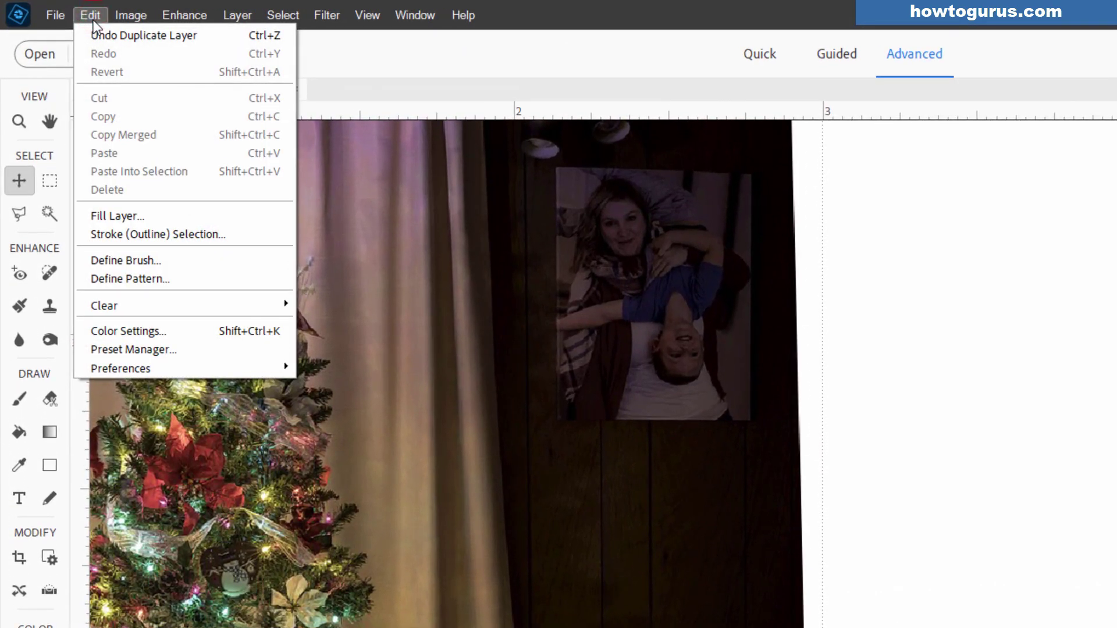
mouse_move(162, 368)
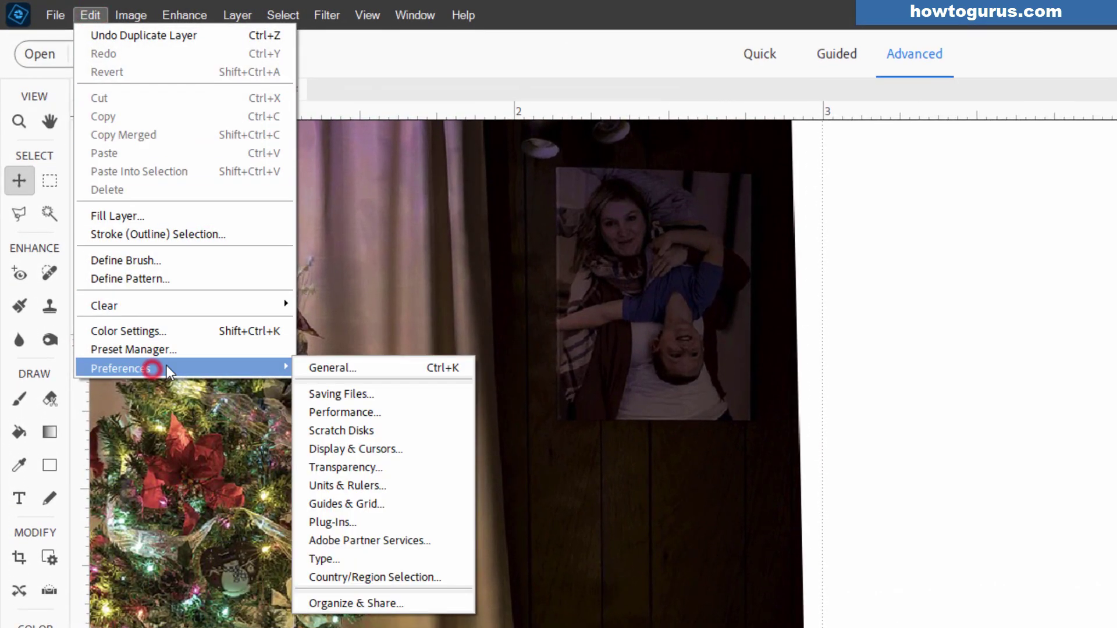
left_click(365, 369)
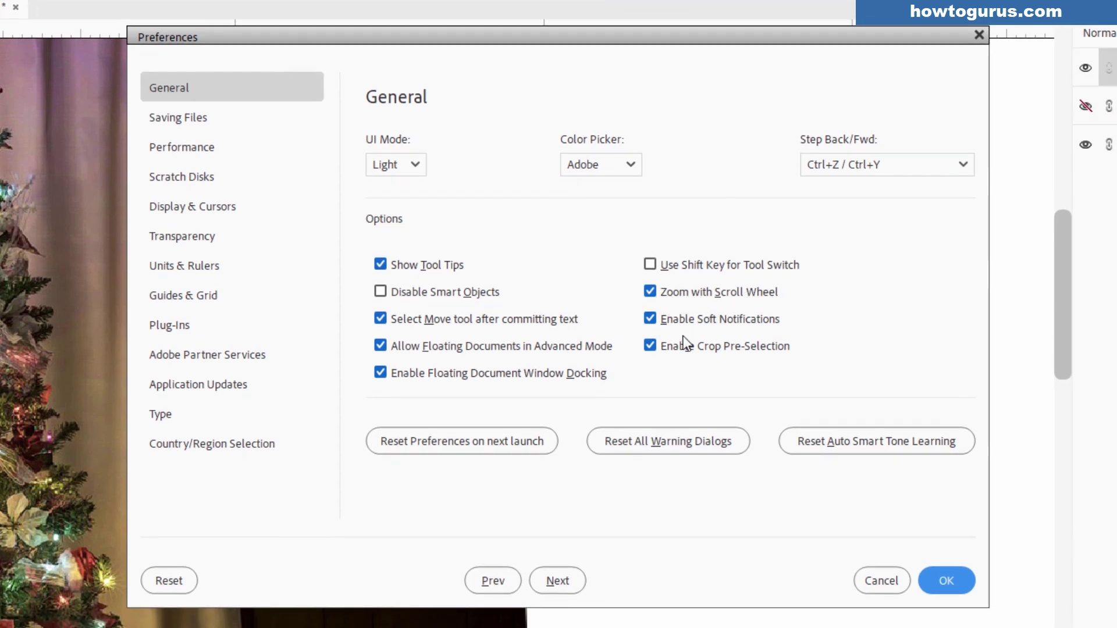
left_click(951, 572)
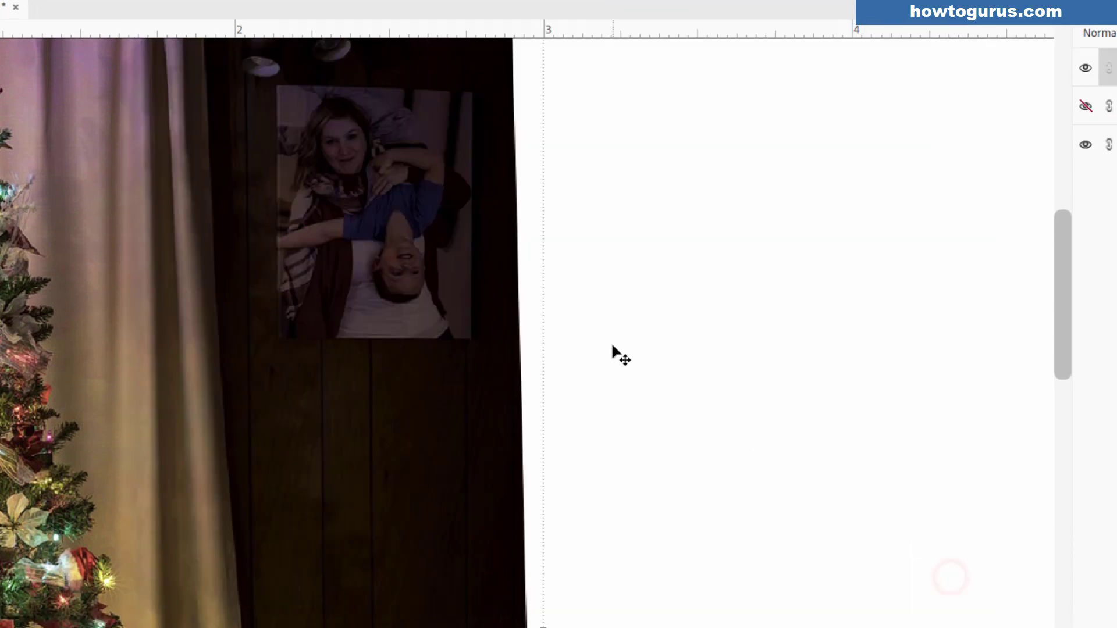
scroll(616, 327, "down", 2)
scroll(616, 327, "up", 1)
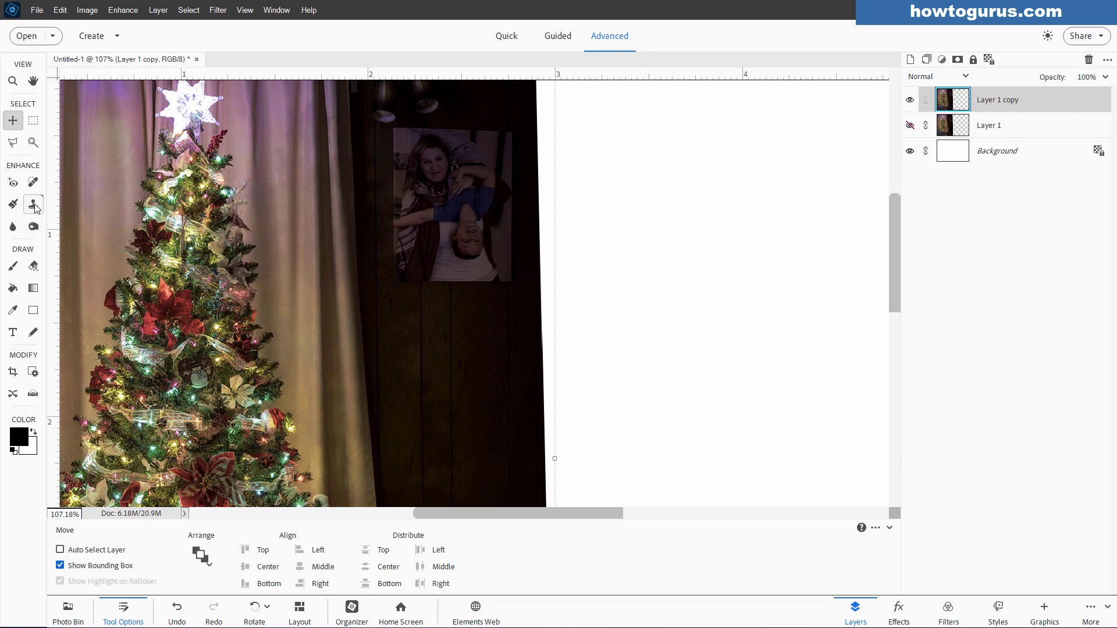
Step: Clone Stamp wood panelling from two sampled spots over the hanging photo and lamps
left_click(34, 207)
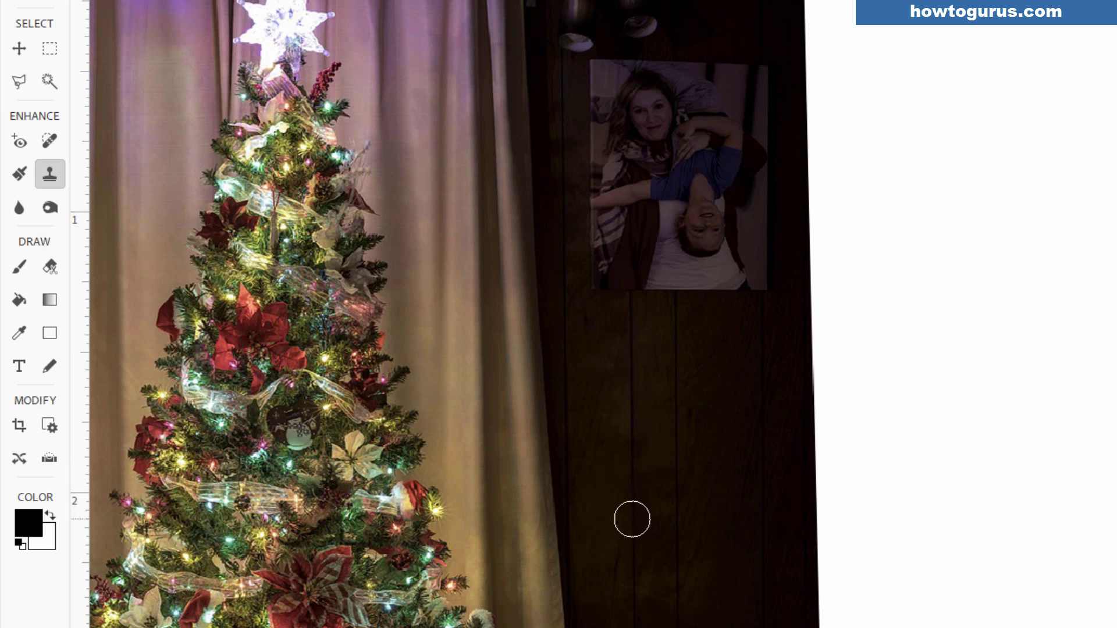
key("alt")
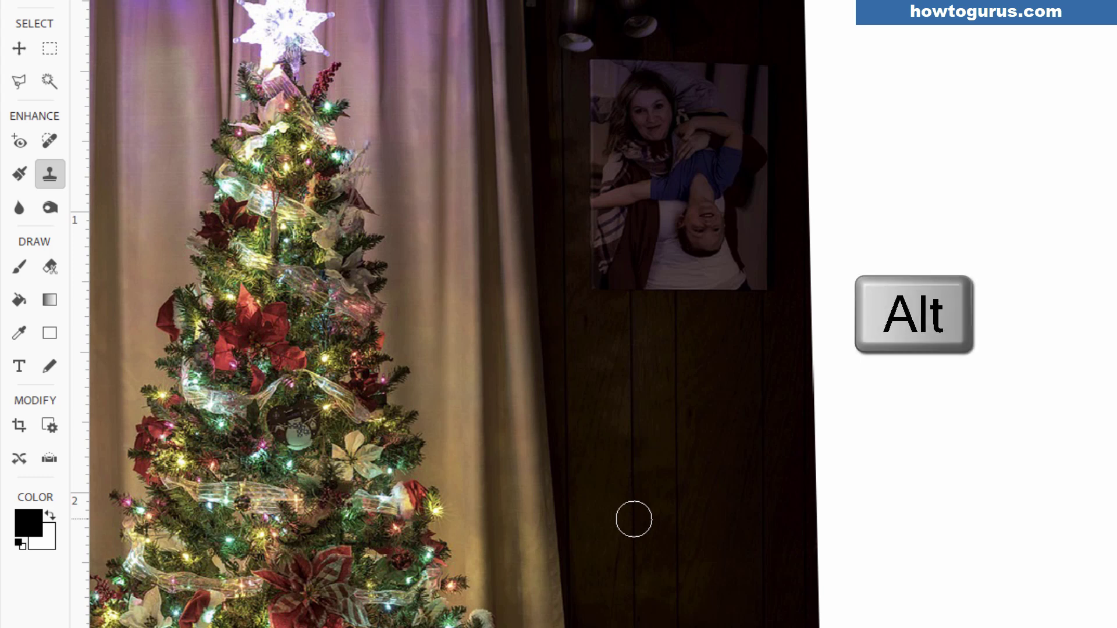
left_click(634, 518, "alt")
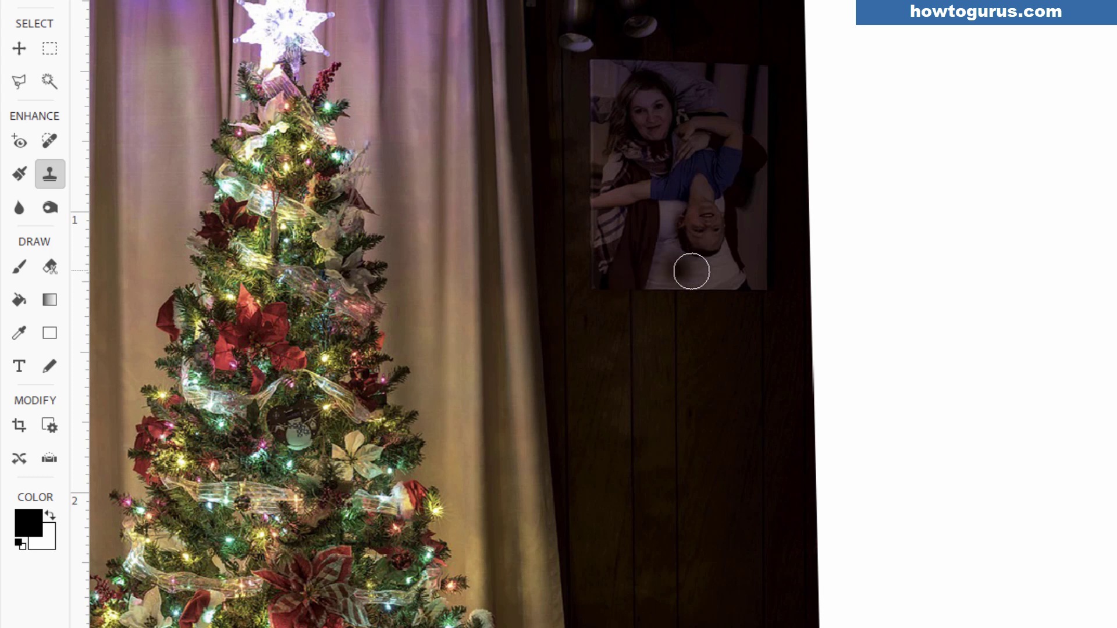
left_click_drag(691, 269, 694, 273)
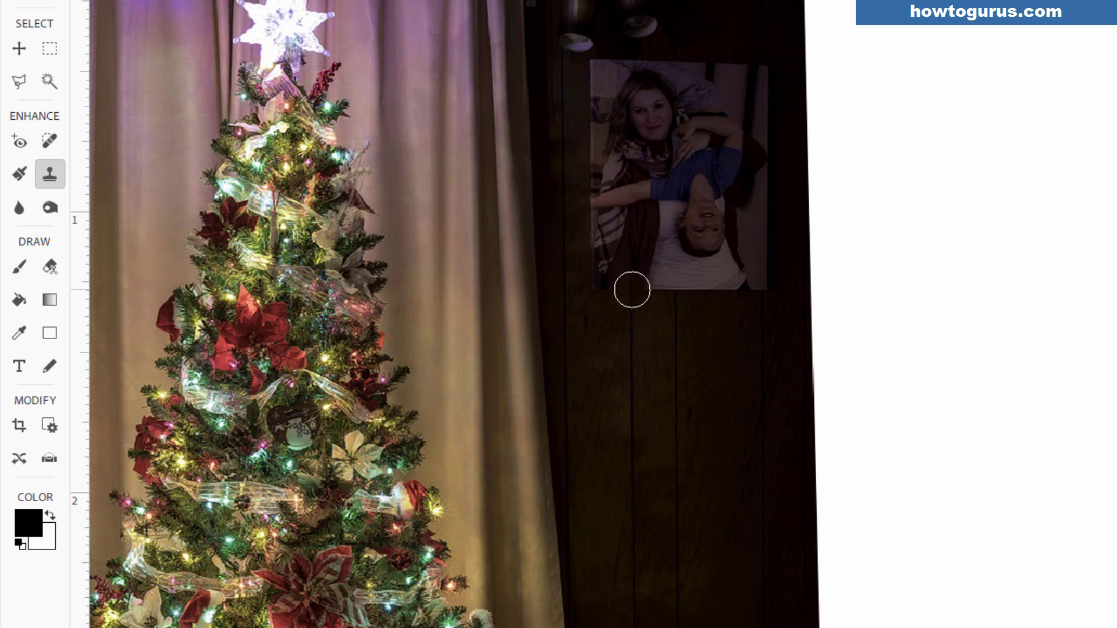
mouse_move(631, 290)
left_mouse_down()
mouse_move(689, 296)
mouse_move(623, 288)
mouse_move(704, 288)
mouse_move(617, 299)
mouse_move(766, 288)
mouse_move(619, 287)
mouse_move(749, 274)
mouse_move(591, 261)
mouse_move(748, 257)
mouse_move(758, 250)
mouse_move(654, 242)
mouse_move(777, 225)
mouse_move(617, 222)
mouse_move(597, 236)
mouse_move(621, 152)
mouse_move(609, 185)
mouse_move(649, 198)
mouse_move(686, 231)
mouse_move(727, 142)
mouse_move(751, 151)
mouse_move(754, 202)
mouse_move(770, 152)
mouse_move(730, 124)
mouse_move(639, 149)
mouse_move(779, 132)
mouse_move(610, 152)
mouse_move(648, 171)
mouse_move(600, 125)
mouse_move(690, 130)
mouse_move(641, 142)
mouse_move(623, 172)
mouse_move(601, 173)
mouse_move(599, 121)
mouse_move(715, 112)
mouse_move(615, 99)
mouse_move(773, 102)
mouse_move(595, 85)
mouse_move(732, 82)
mouse_move(614, 67)
mouse_move(725, 70)
left_mouse_up()
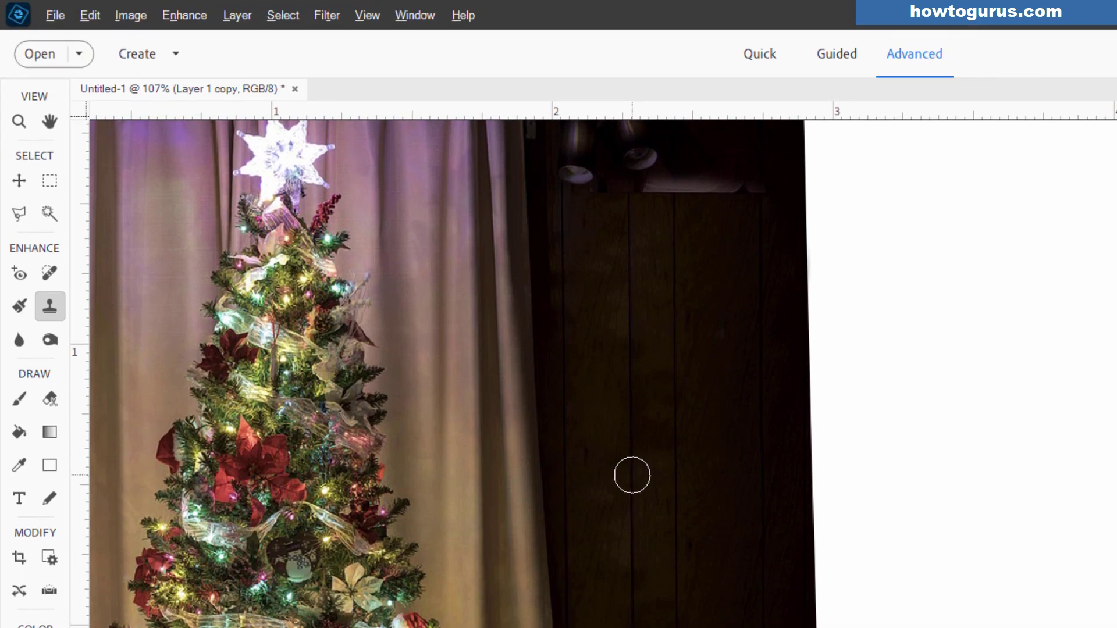
key("alt")
left_click(632, 475, "alt")
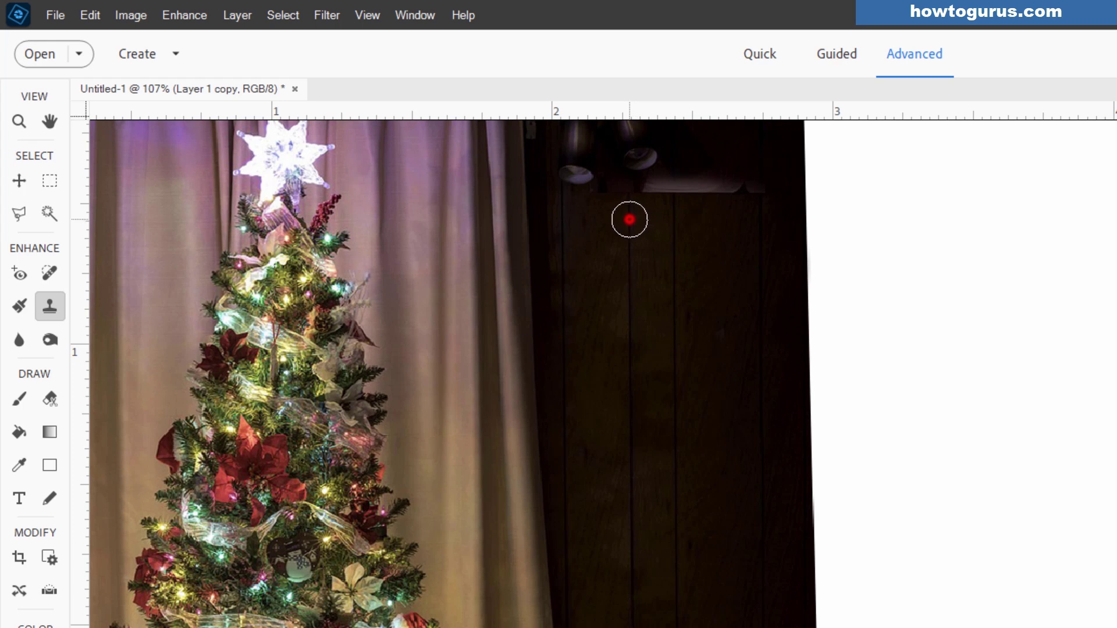
mouse_move(630, 219)
left_mouse_down()
mouse_move(628, 182)
mouse_move(703, 197)
mouse_move(786, 169)
mouse_move(669, 167)
mouse_move(616, 122)
mouse_move(590, 178)
mouse_move(566, 173)
mouse_move(554, 115)
mouse_move(573, 199)
mouse_move(651, 153)
mouse_move(681, 535)
mouse_move(668, 426)
left_mouse_up()
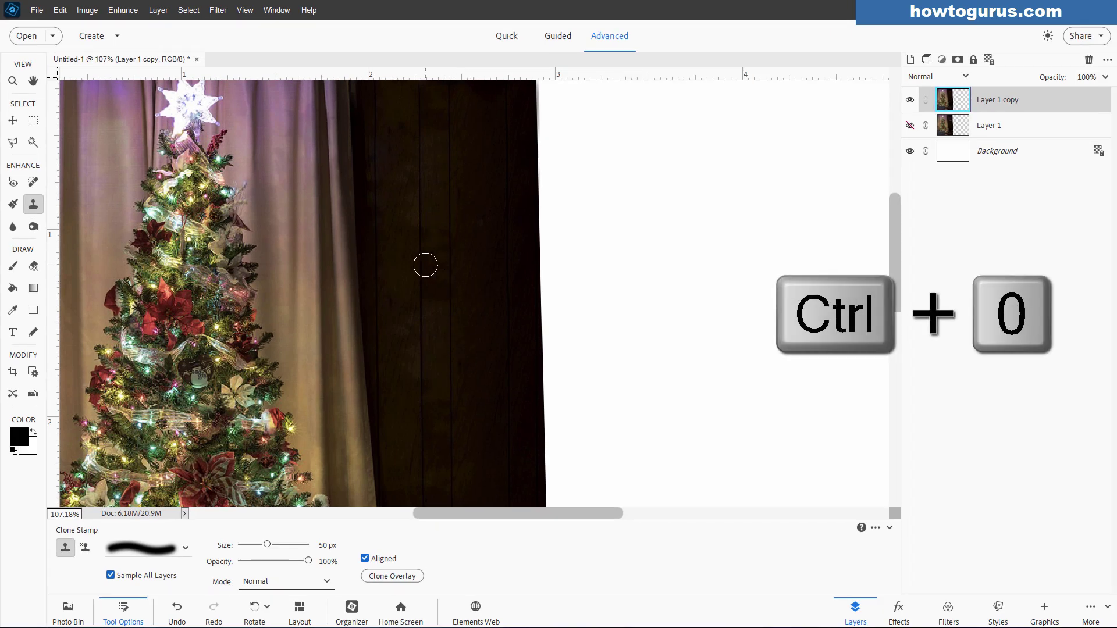
Step: Fit the image on screen, duplicate Layer 1 copy as hidden Layer 1 copy 2, and reselect Layer 1 copy
key("ctrl+0")
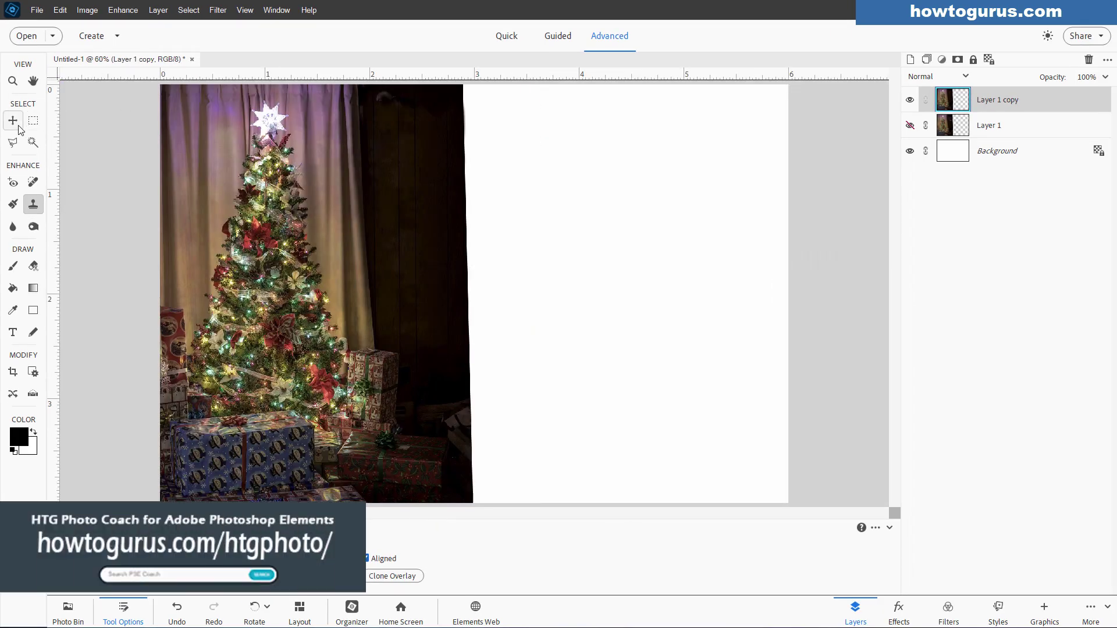
left_click(12, 120)
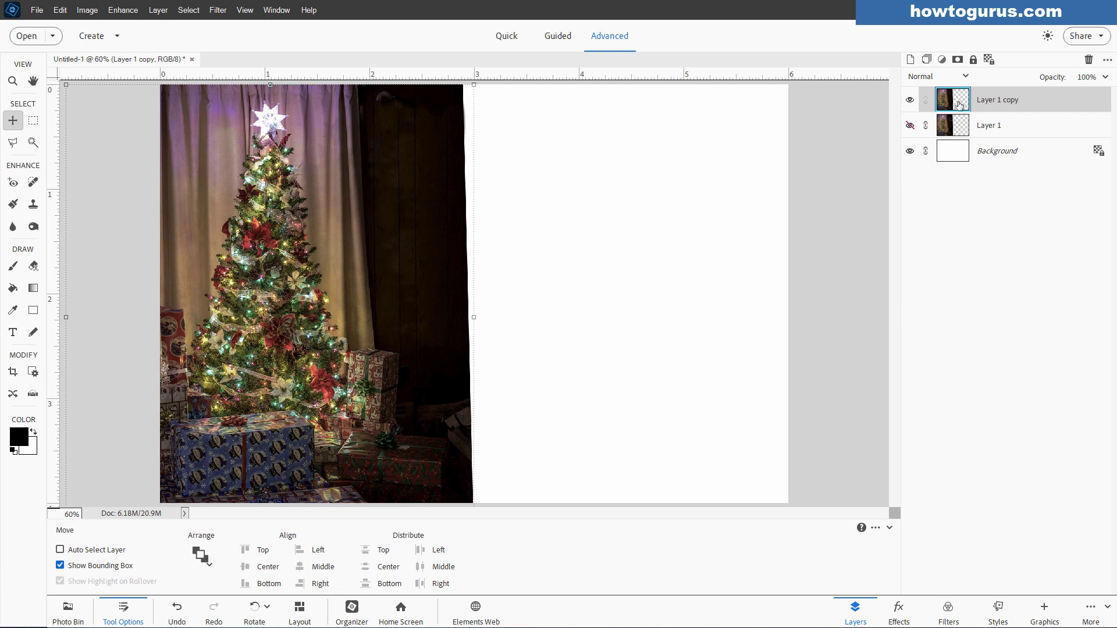
right_click(1010, 103)
left_click(1017, 146)
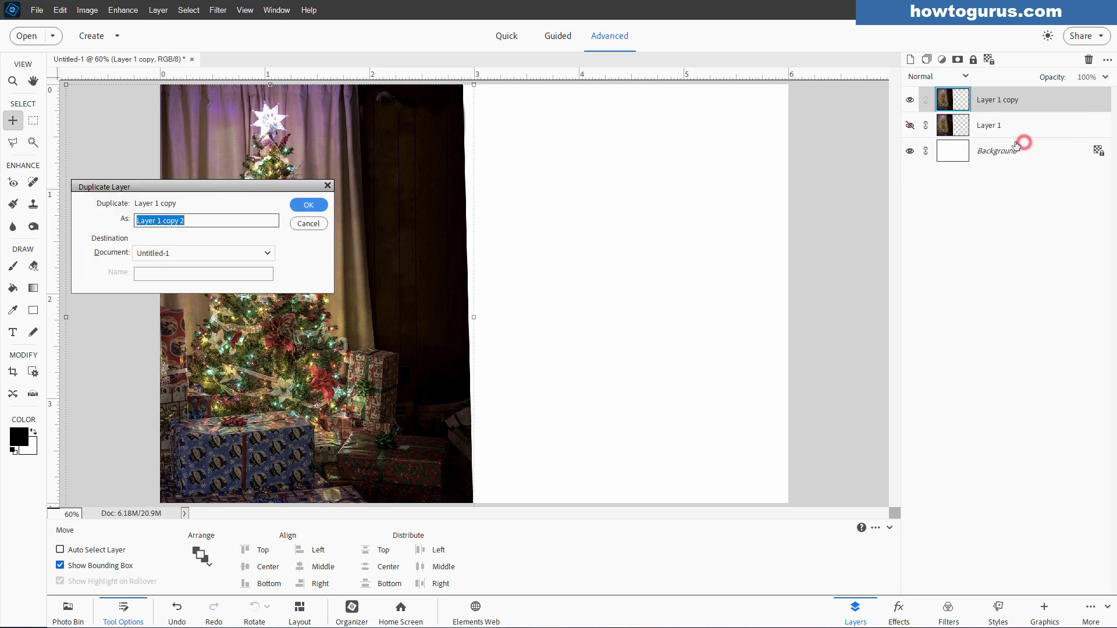
left_click(307, 205)
left_click(911, 102)
left_click(1005, 132)
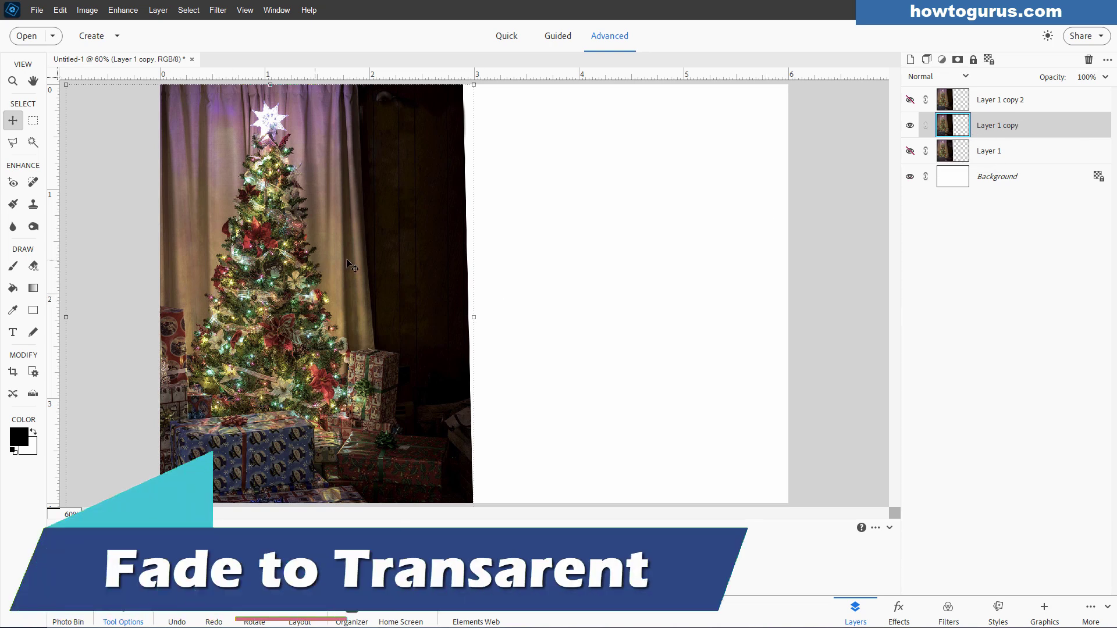
Step: Add a layer mask to Layer 1 copy and set up a reversed Foreground to Background gradient
left_click(958, 59)
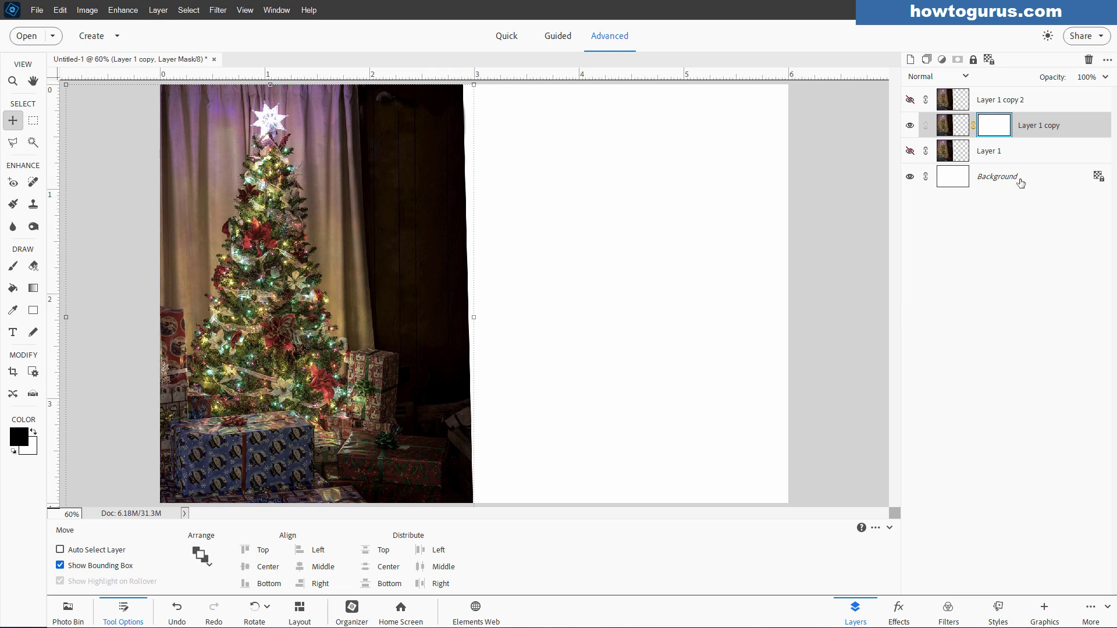
left_click(910, 177)
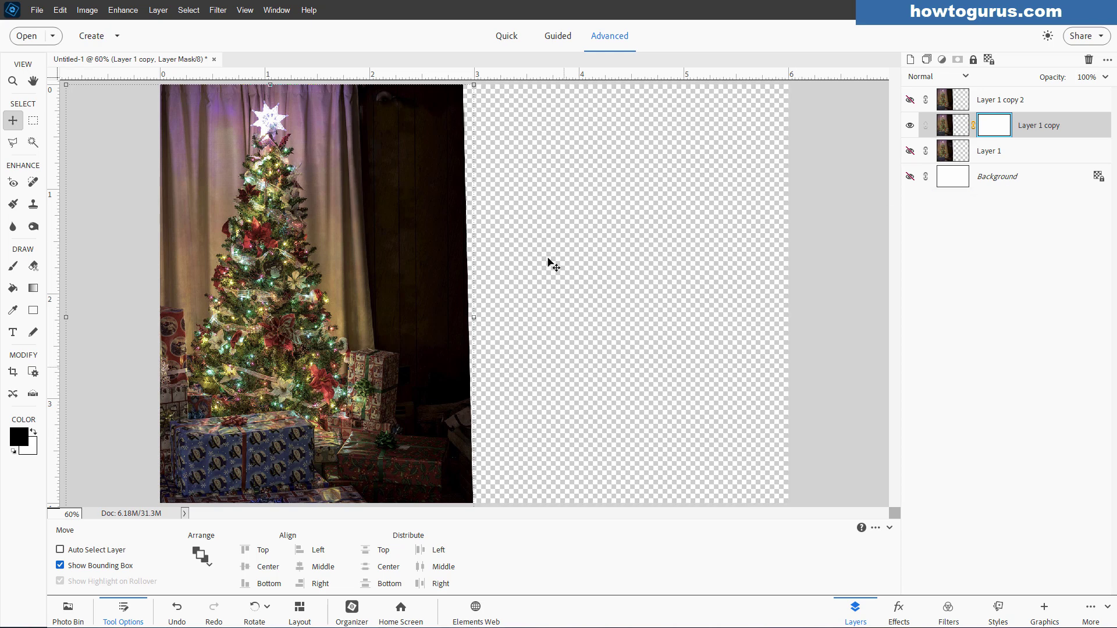
left_click(909, 177)
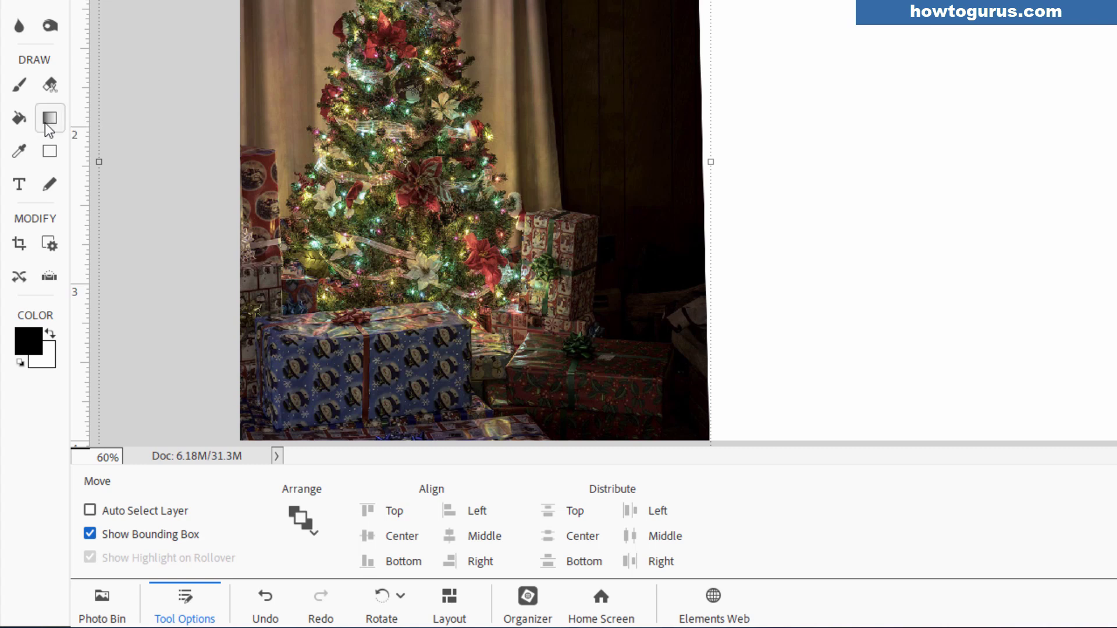
left_click(49, 123)
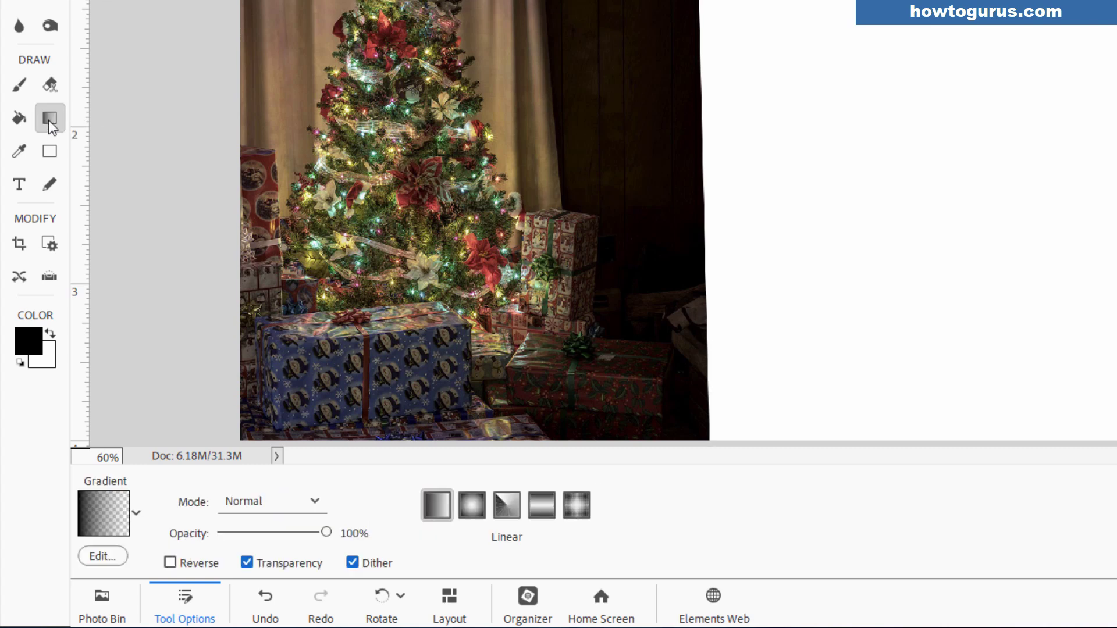
left_click(137, 513)
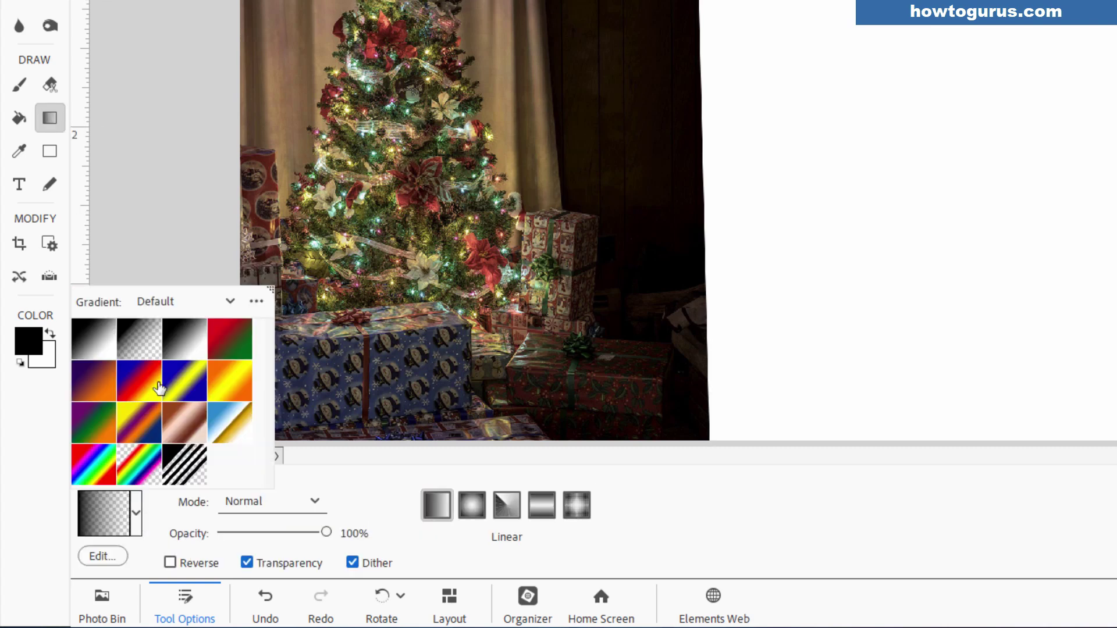
left_click(102, 344)
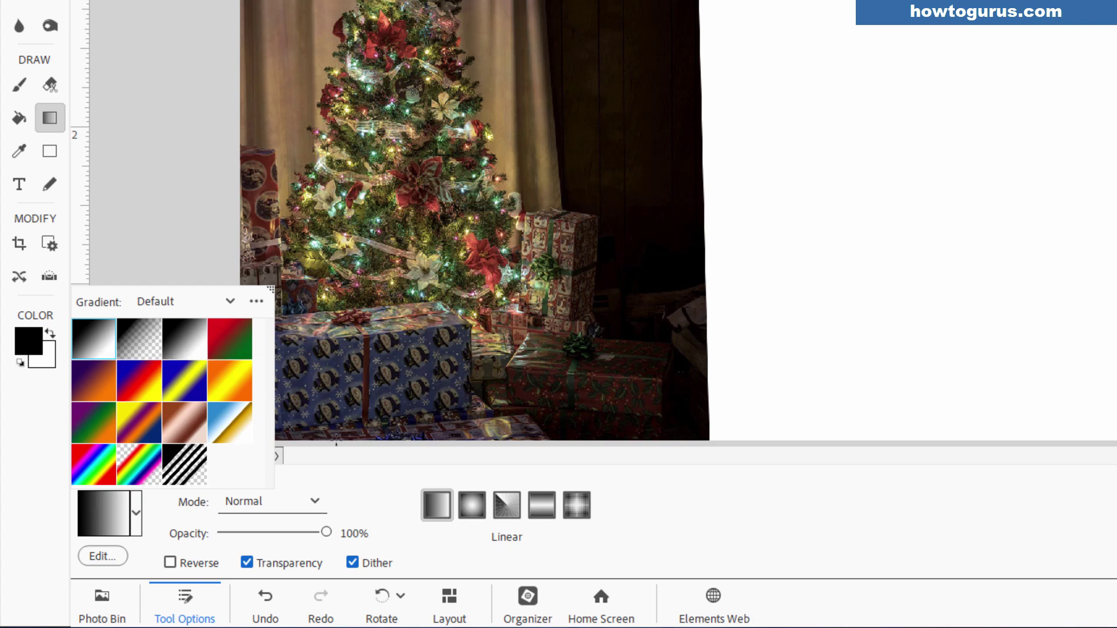
left_click(374, 493)
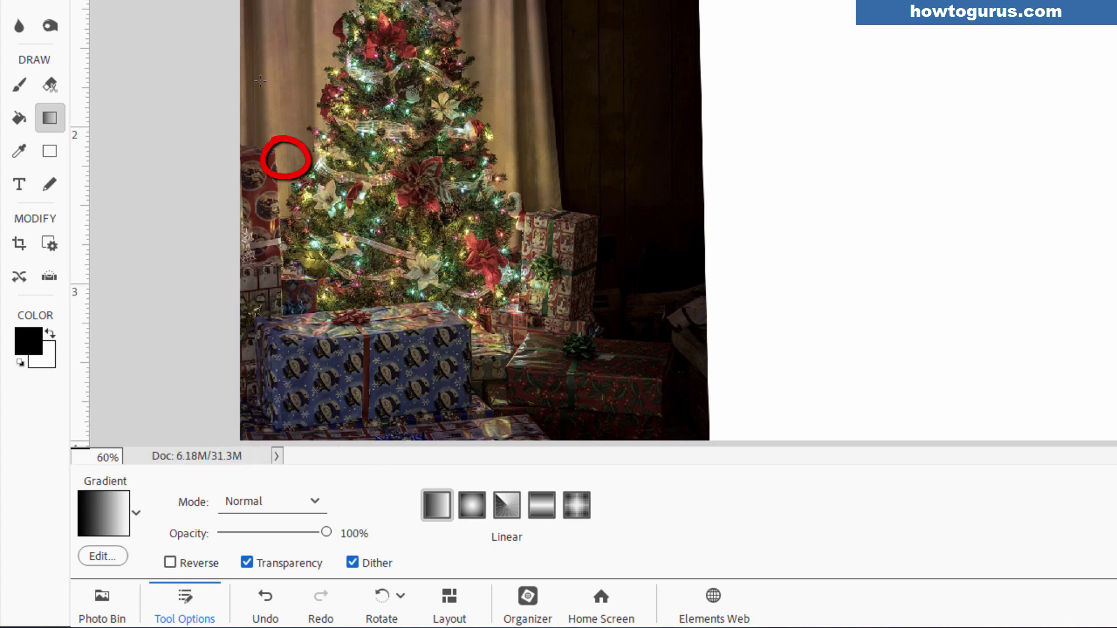
left_click(169, 562)
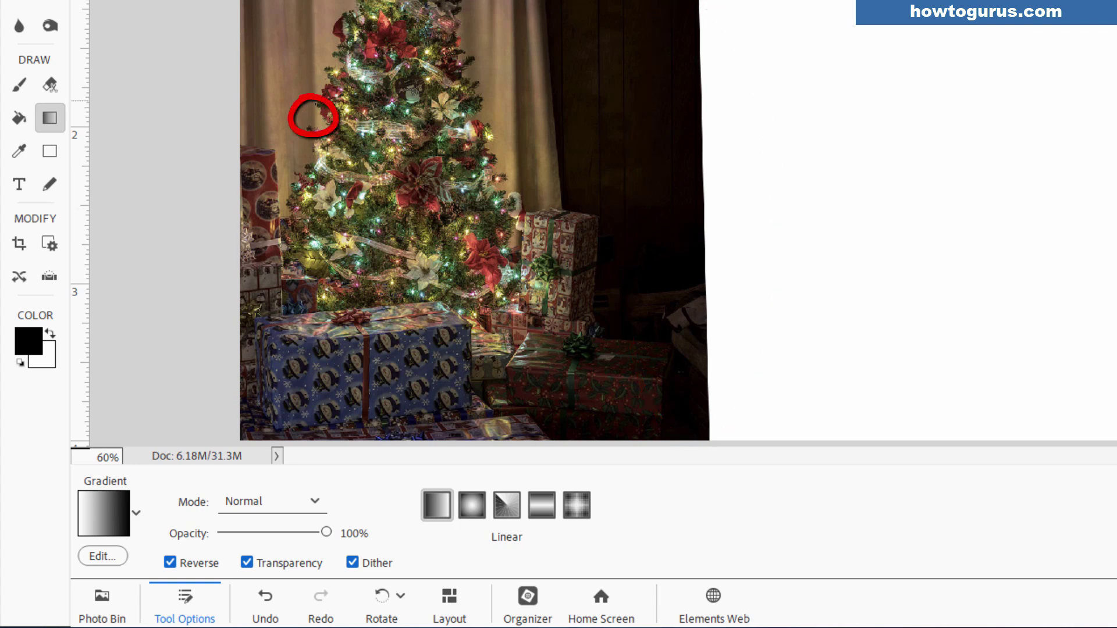
Step: Shift-drag the gradient rightward from the tree, redoing it until the fade ends near 2.5 inches
key("shift")
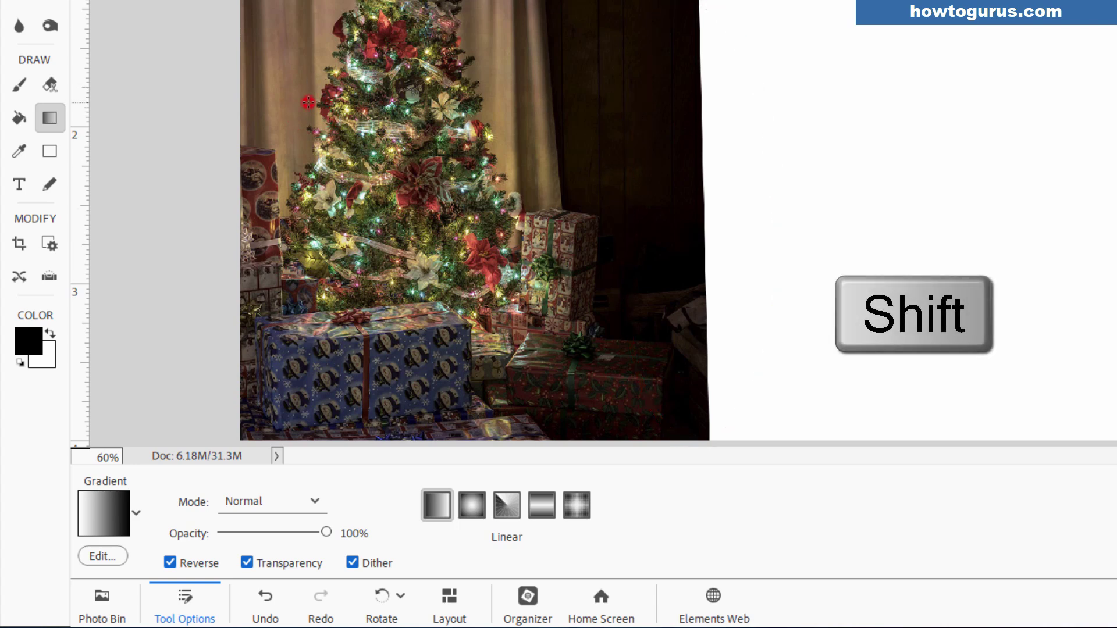
left_click_drag(308, 103, 635, 100)
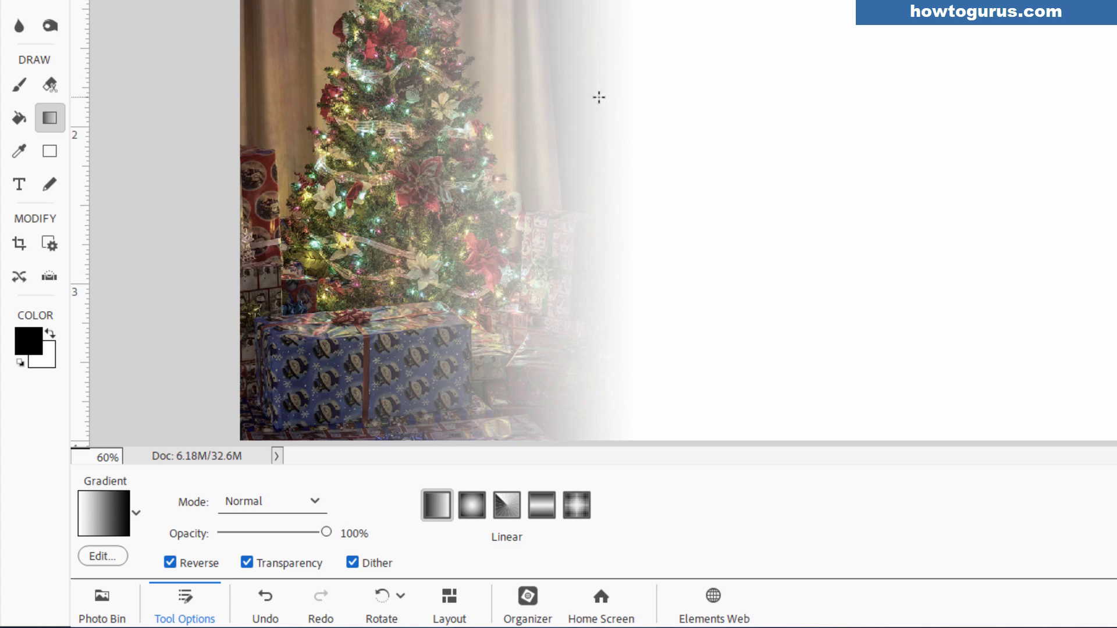
left_click_drag(307, 95, 668, 93)
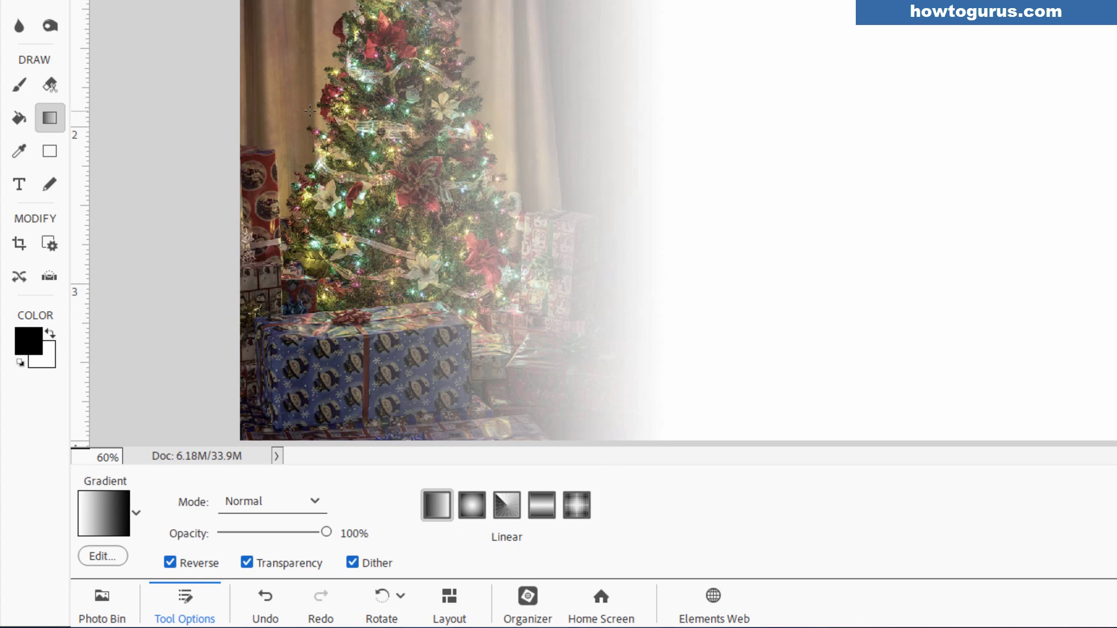
left_click_drag(291, 105, 644, 96)
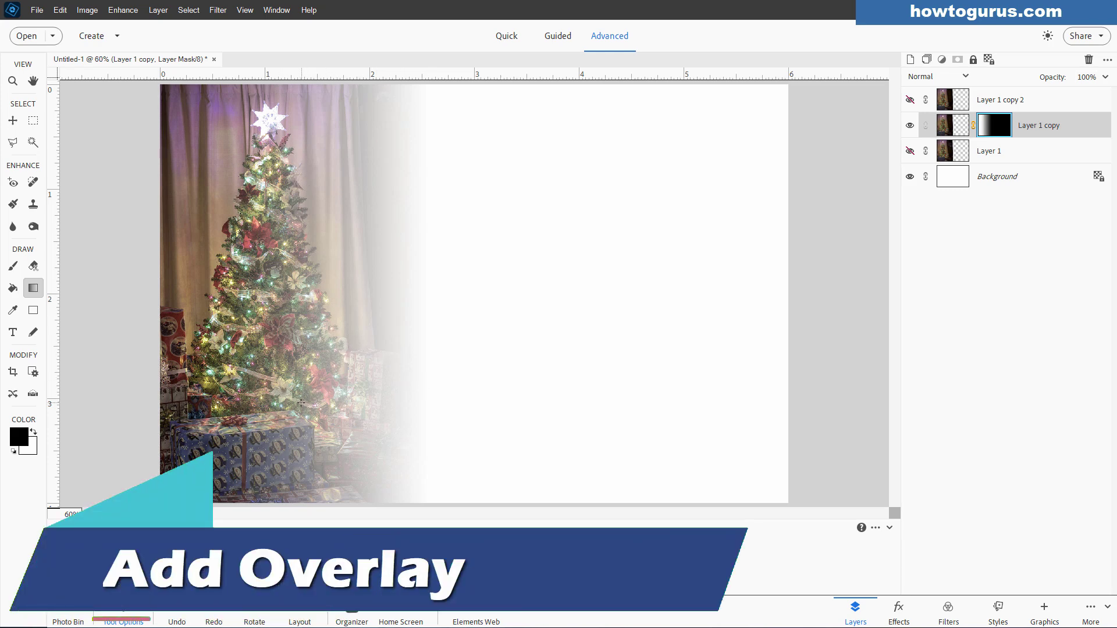
Step: Show and select Layer 1 copy 2, then zoom in to about 129% on the tree
left_click(910, 100)
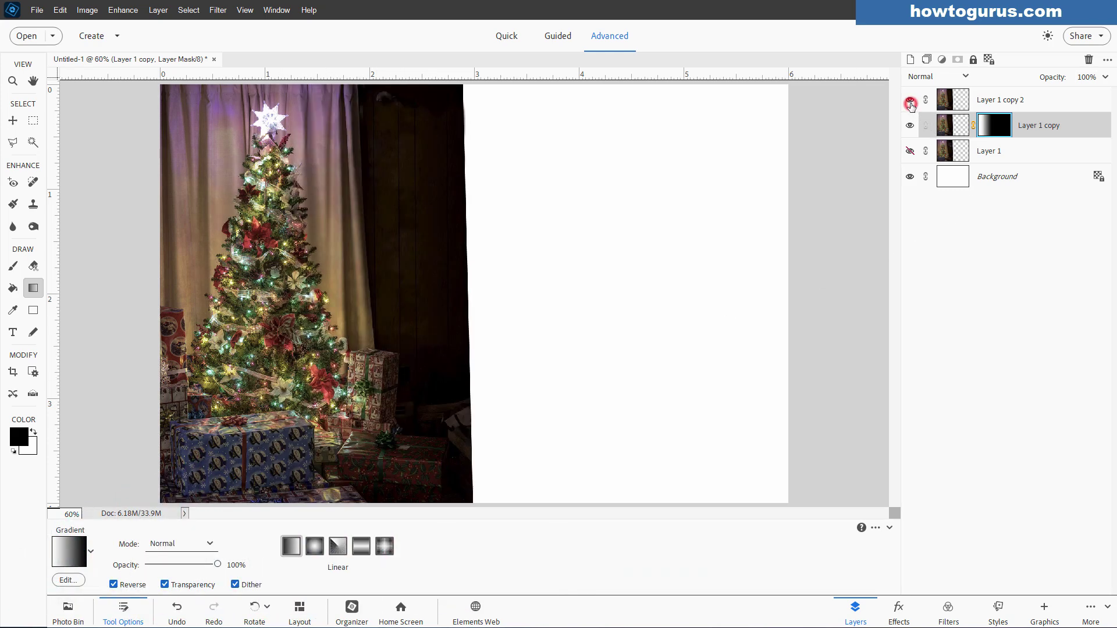
left_click(1009, 106)
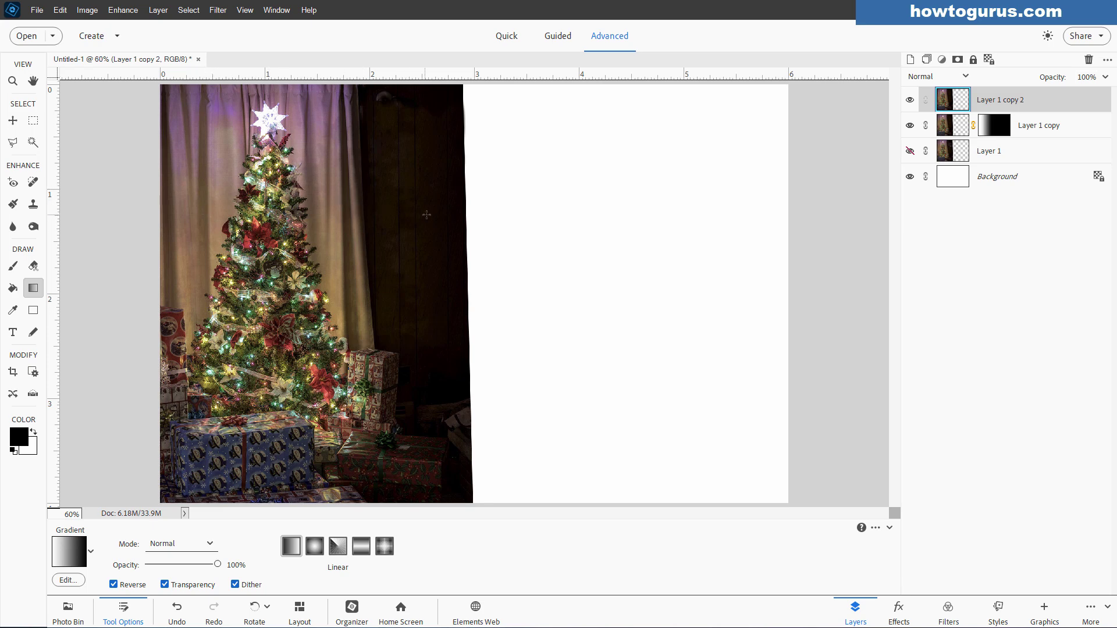
scroll(173, 305, "up", 6)
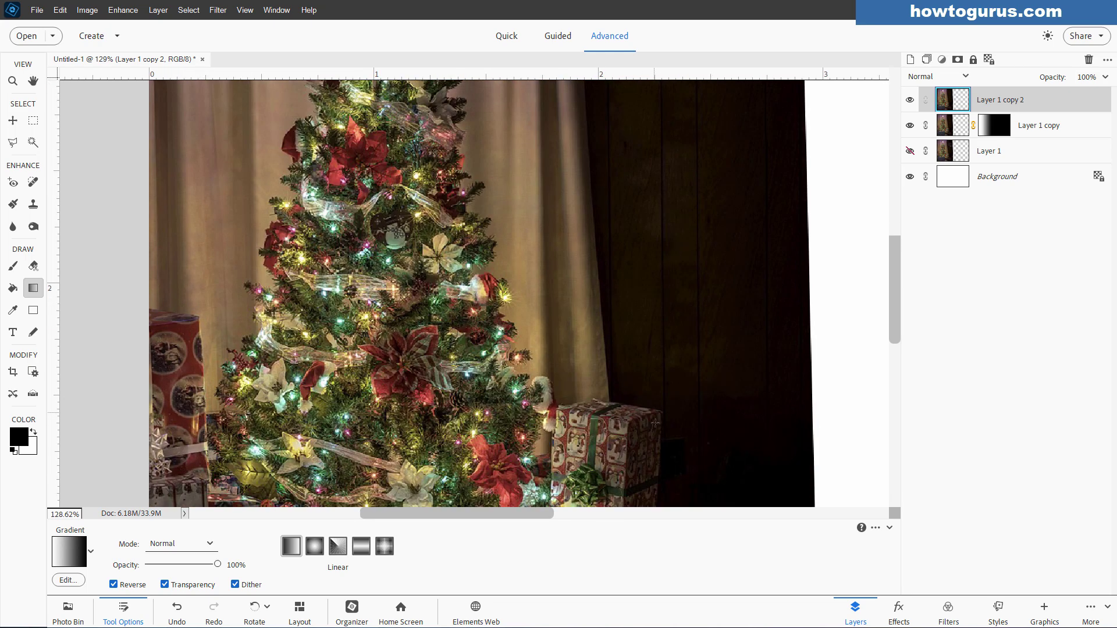
Step: With the Polygonal Lasso in New Selection mode, trace a trial outline along the gift box, then deselect it
left_click(12, 141)
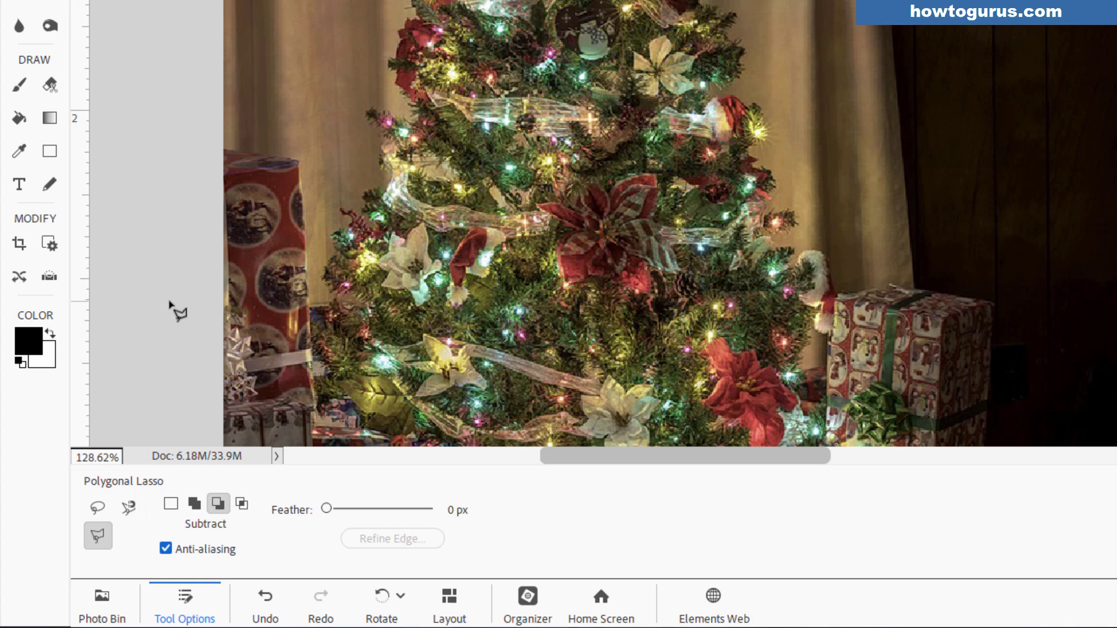
left_click(171, 504)
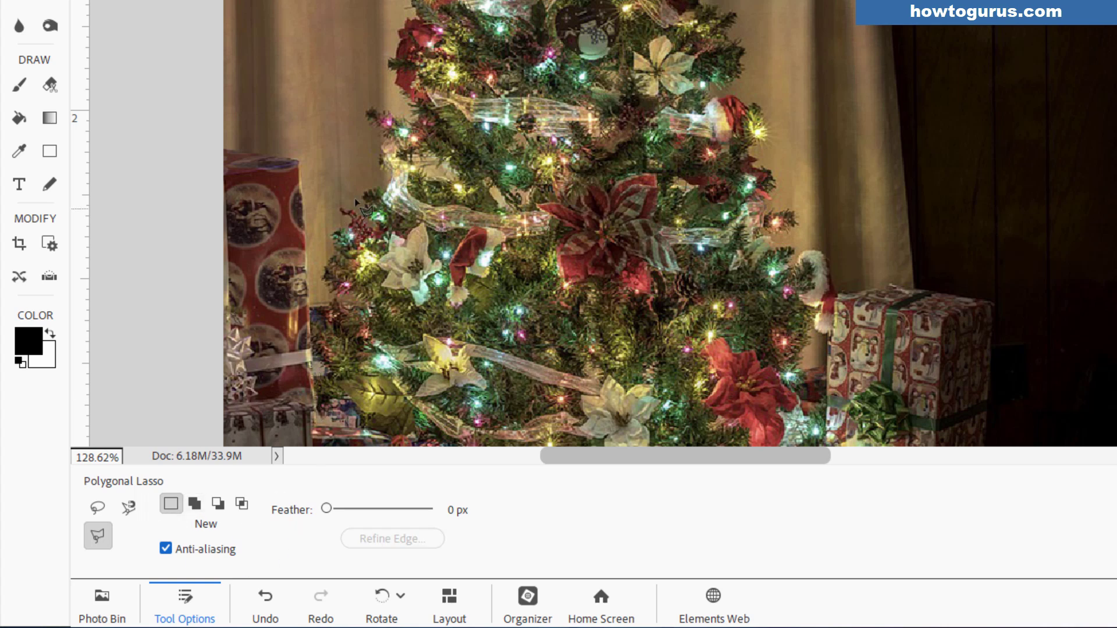
left_click(223, 149)
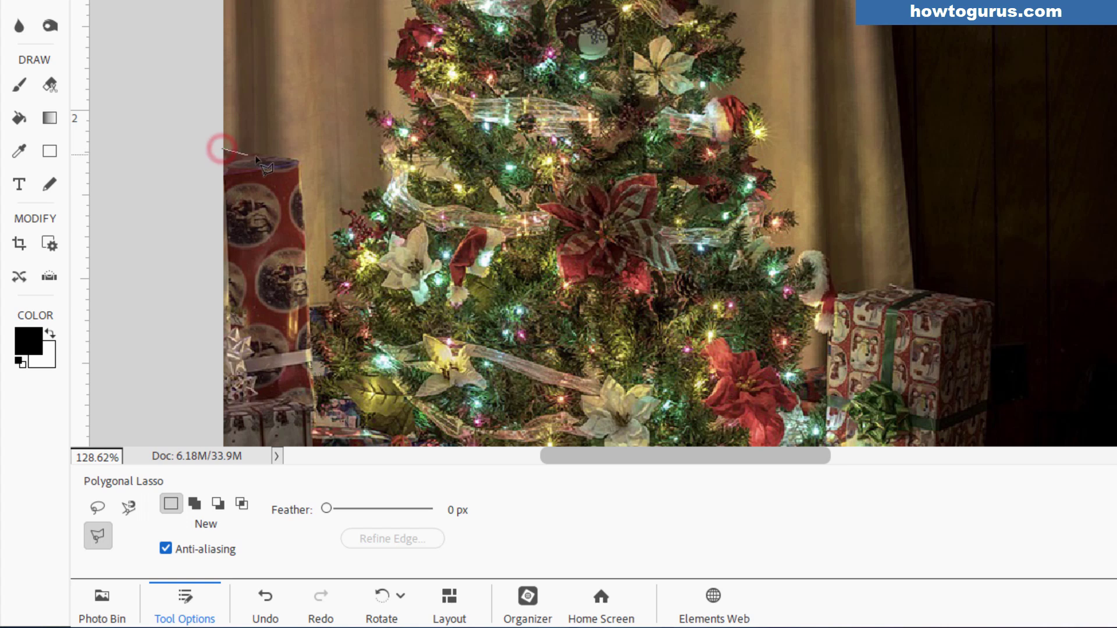
left_click(299, 158)
left_click(308, 303)
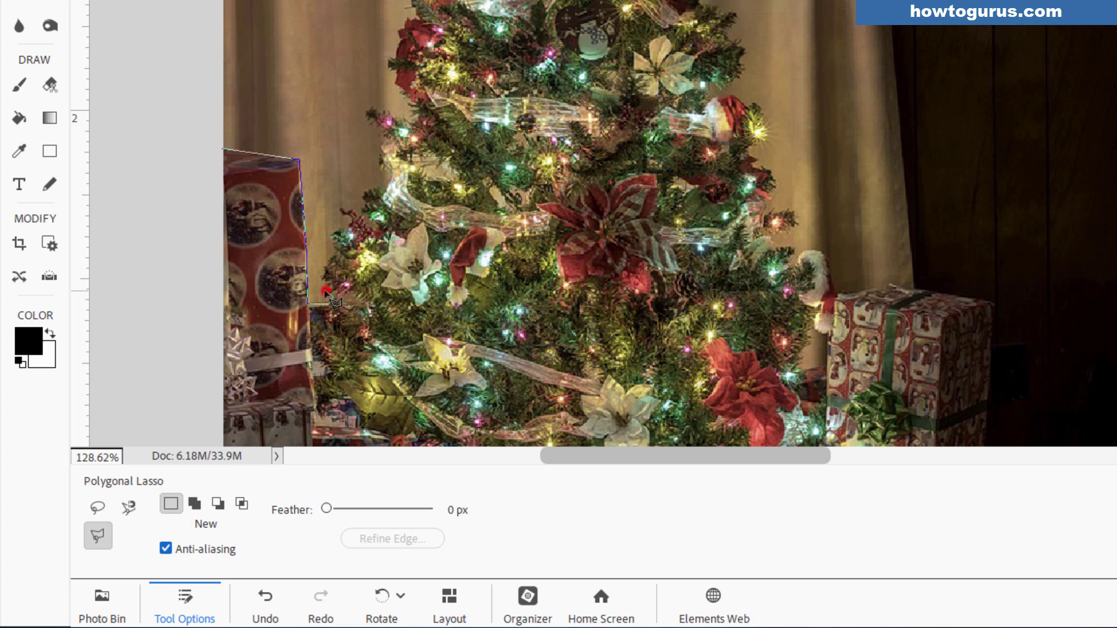
left_click_drag(325, 290, 331, 232)
left_click(343, 221)
double_click(342, 221)
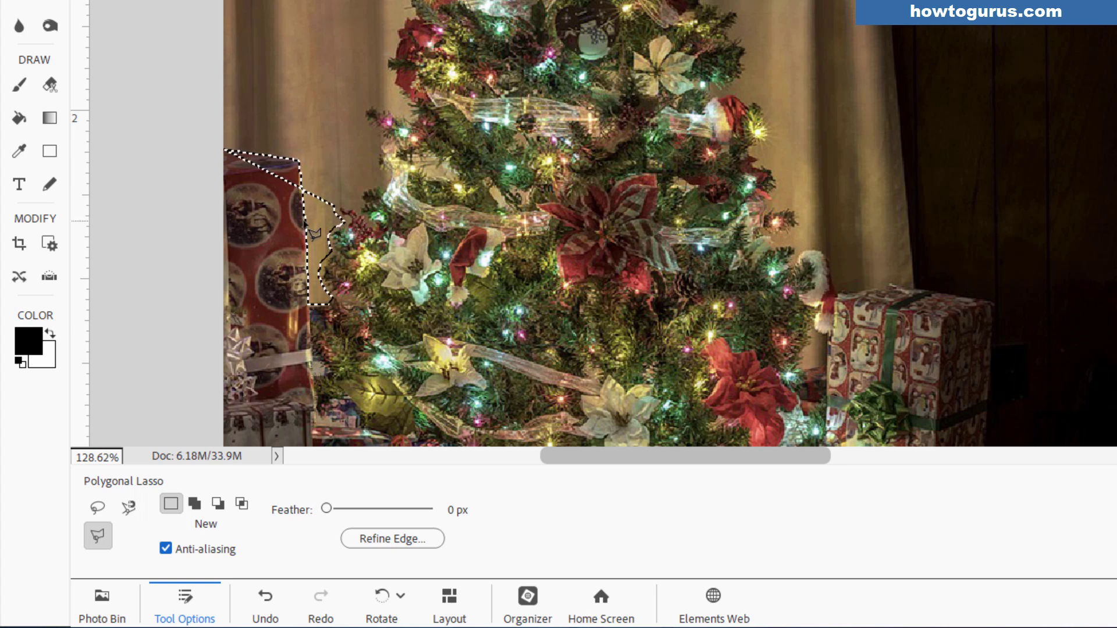
key("ctrl+d")
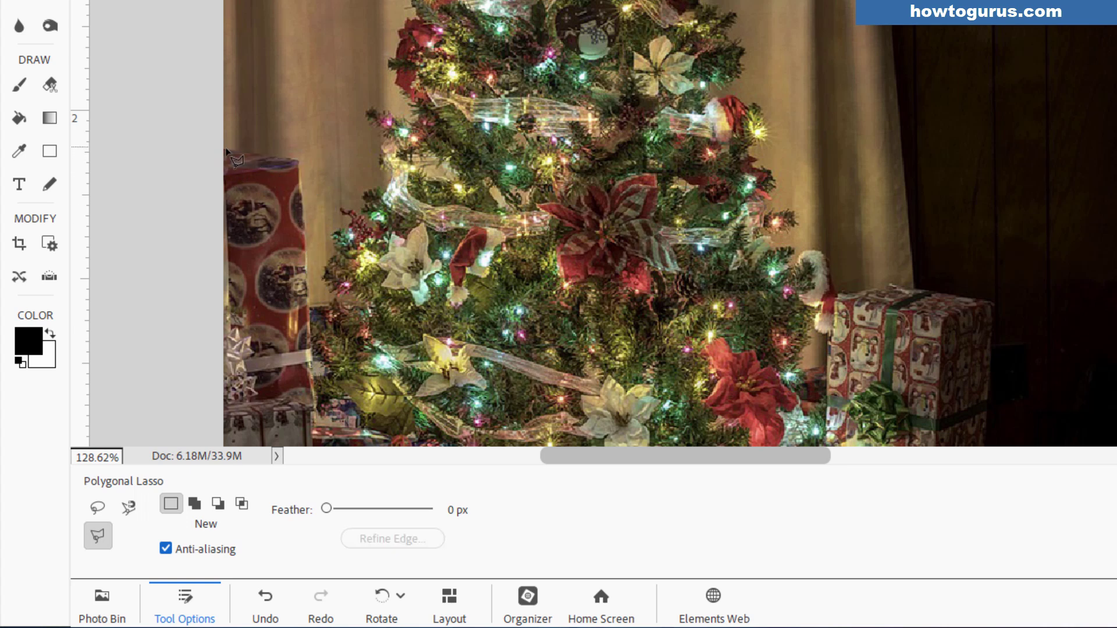
Step: Start the polygonal outline at the gift box and trace up the tree's left branches
left_click(305, 236)
left_click(330, 303)
left_click_drag(322, 286, 329, 258)
left_click(331, 251)
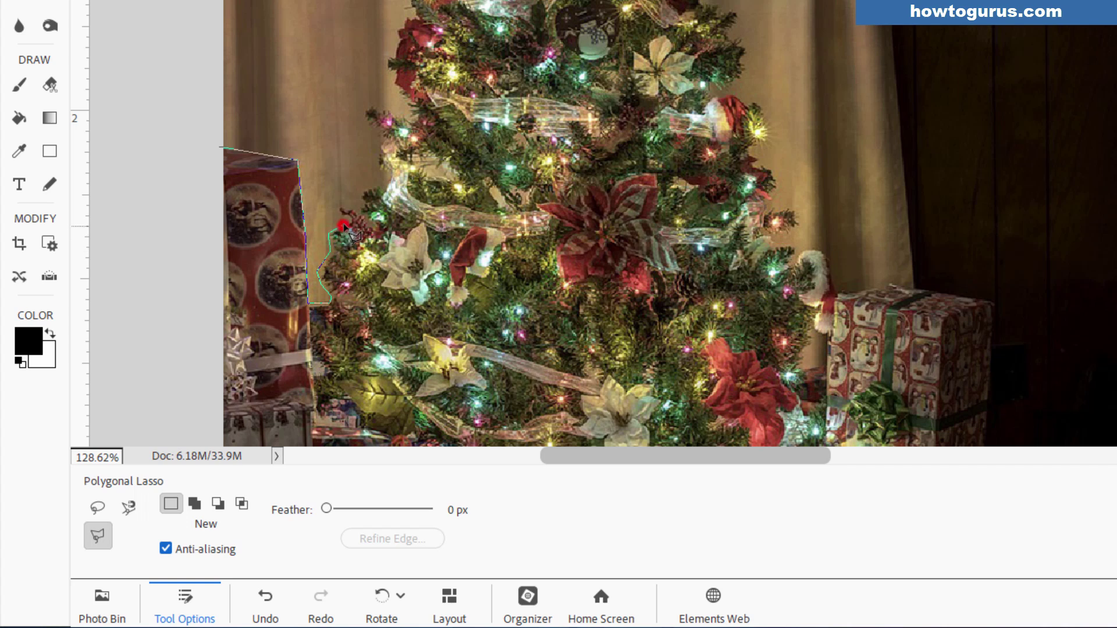
left_click(344, 221)
left_click(337, 205)
left_click(373, 149)
left_click(376, 133)
left_click(362, 125)
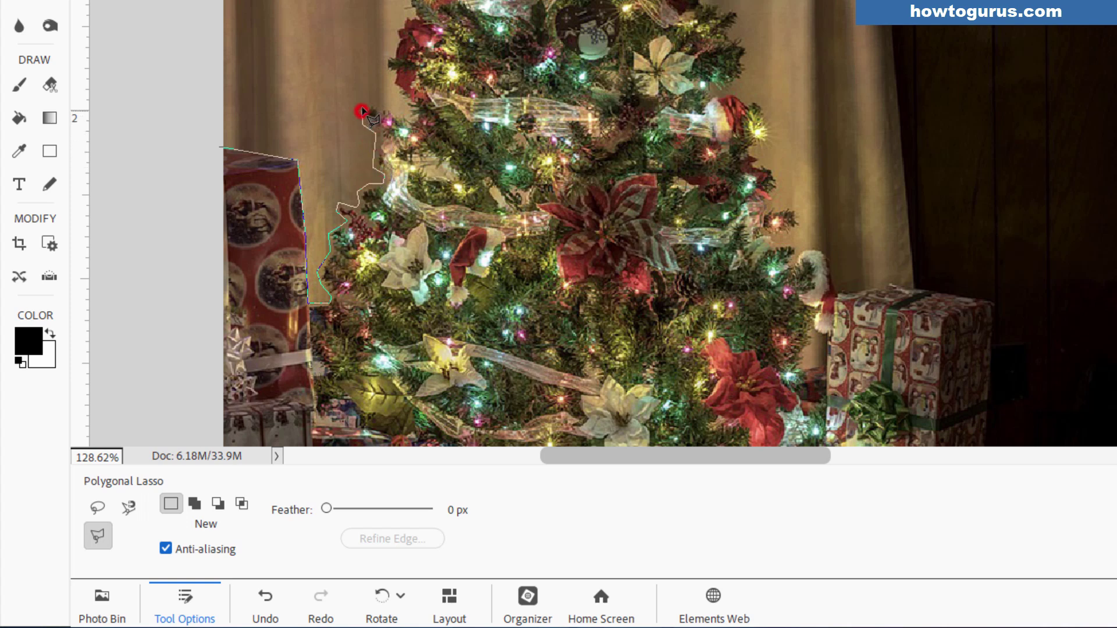
left_click(368, 102)
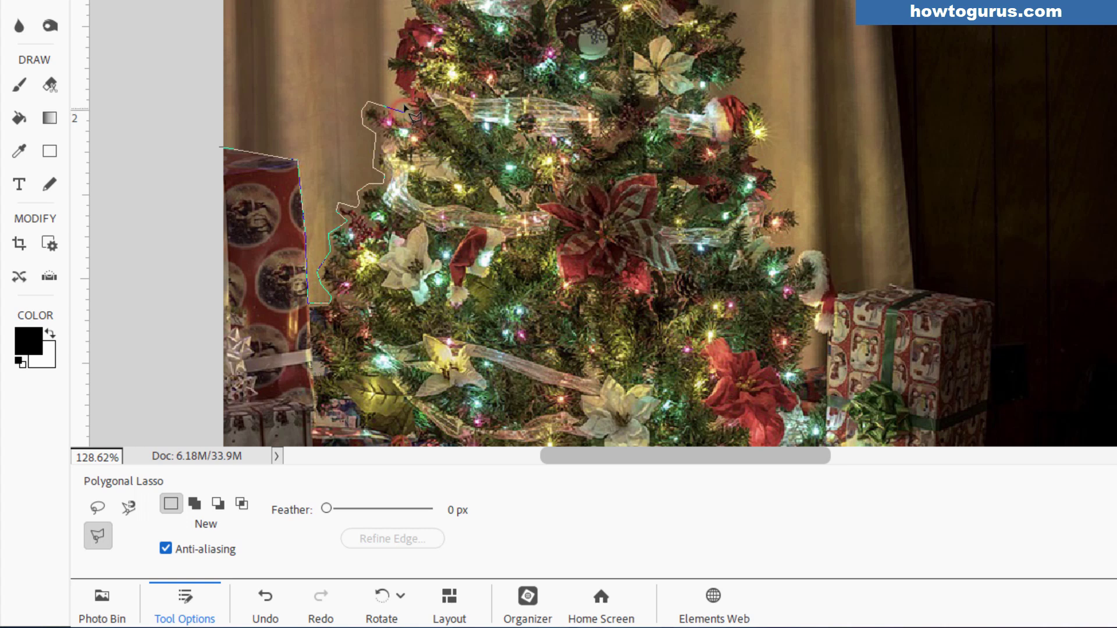
left_click(392, 86)
left_click(384, 63)
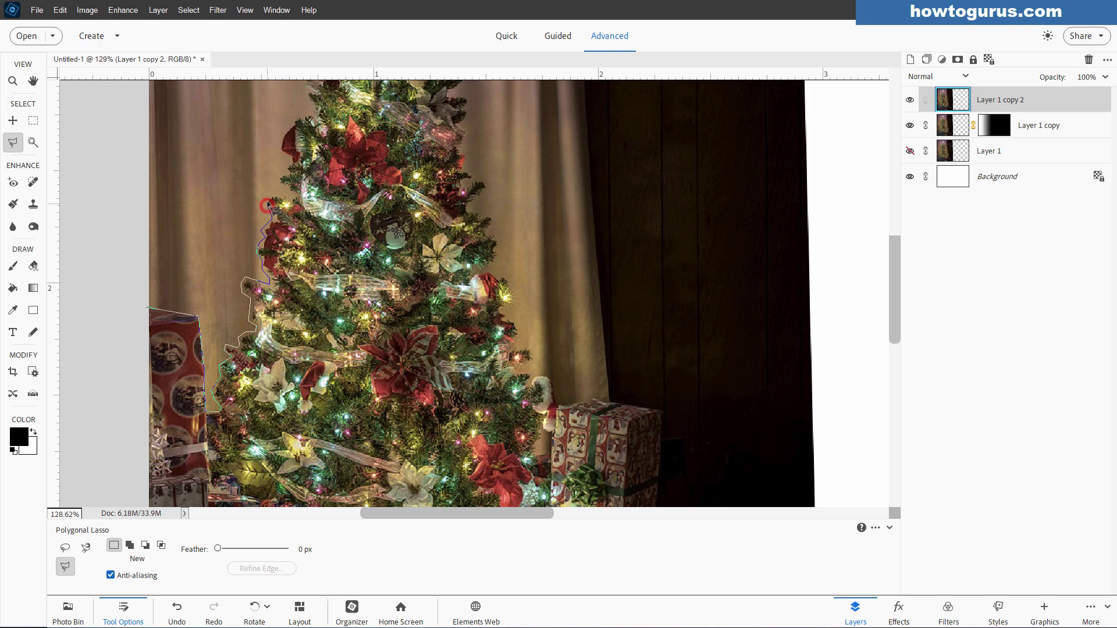
left_click(286, 193)
left_click(278, 153)
Step: Continue the outline up the tree's upper left edge toward the star
scroll(309, 111, "up", 5)
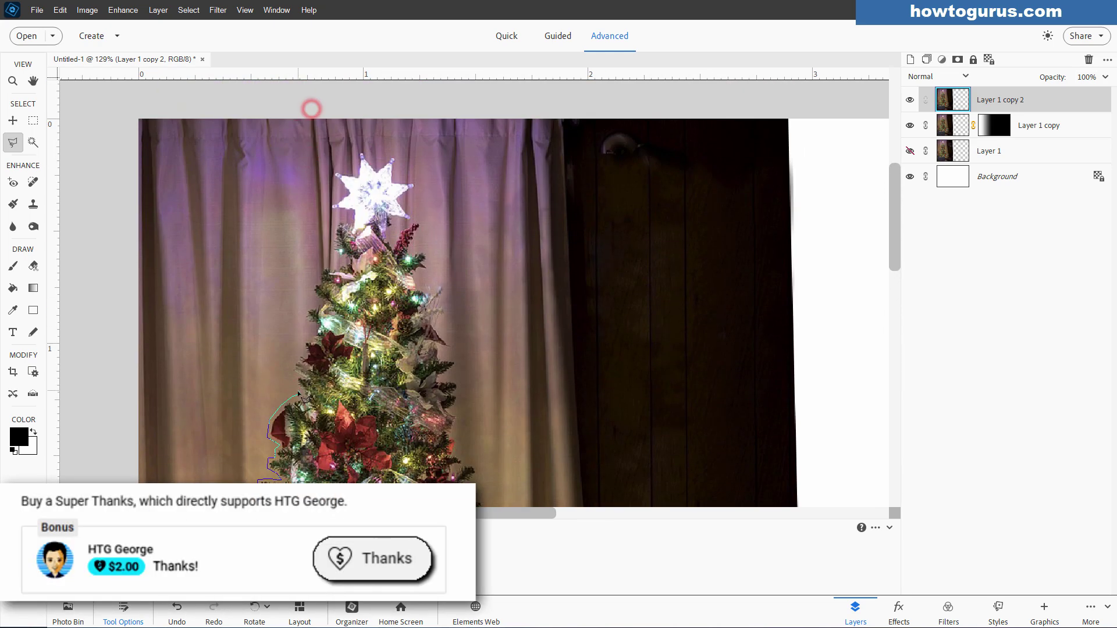
left_click(291, 358)
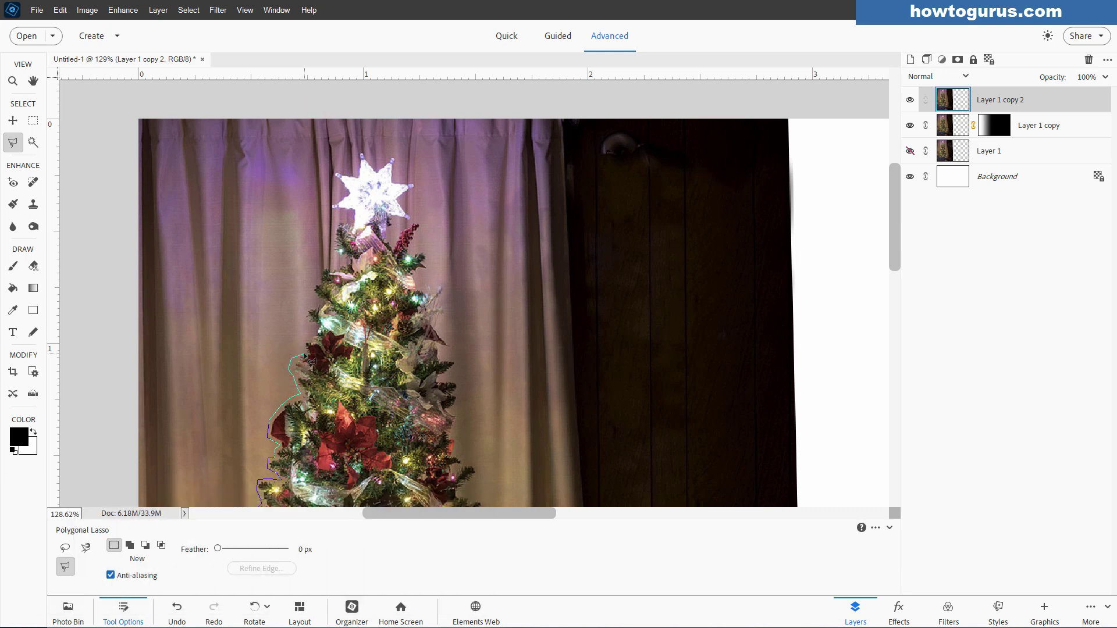
mouse_move(304, 353)
left_mouse_down()
mouse_move(303, 196)
mouse_move(293, 416)
mouse_move(297, 286)
mouse_move(297, 295)
left_mouse_up()
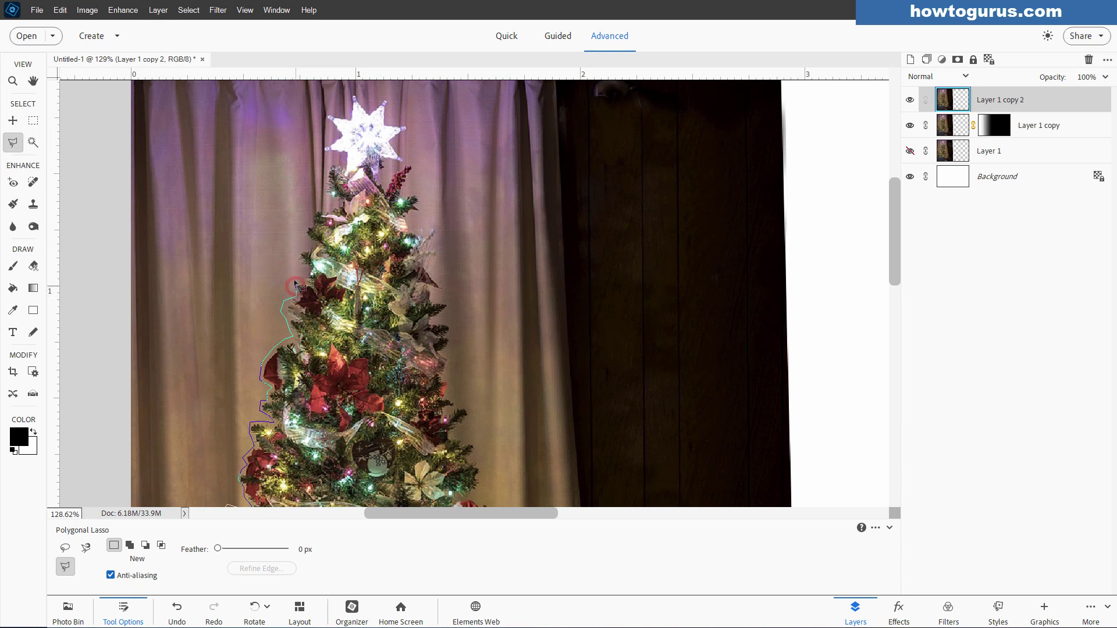
left_click(296, 261)
left_click(298, 244)
left_click(310, 217)
left_click(324, 194)
left_click(324, 170)
left_click(332, 155)
left_click(322, 153)
left_click(324, 118)
Step: Outline around the star and down the right side of the tree top
left_click(329, 111)
left_click(353, 93)
left_click(373, 106)
left_click(389, 99)
left_click(388, 121)
left_click(412, 124)
left_click(400, 140)
left_click(408, 158)
left_click(393, 169)
left_click(411, 165)
left_click(414, 192)
left_click(412, 214)
left_click(412, 228)
left_click(426, 228)
left_click(436, 224)
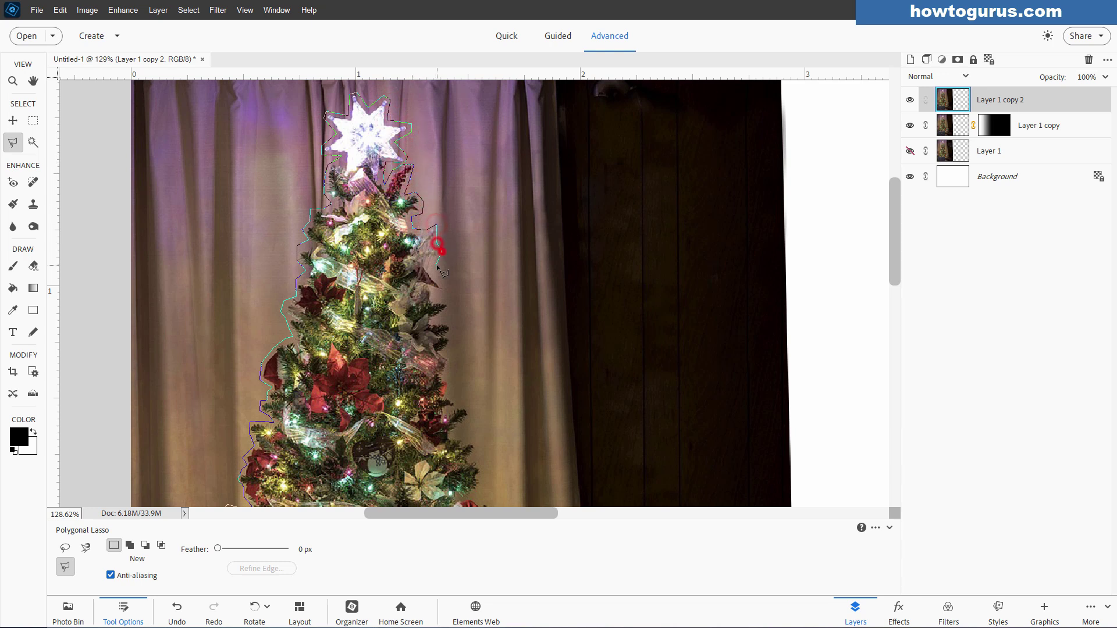
Step: Follow the tree's right edge downward toward the gifts
left_click(434, 267)
left_click(446, 288)
left_click(452, 356)
left_click(447, 377)
left_click(476, 442)
left_click_drag(489, 470, 399, 179)
left_click(408, 221)
left_click(410, 244)
left_click(415, 265)
left_click(422, 282)
left_click(416, 305)
left_click(444, 310)
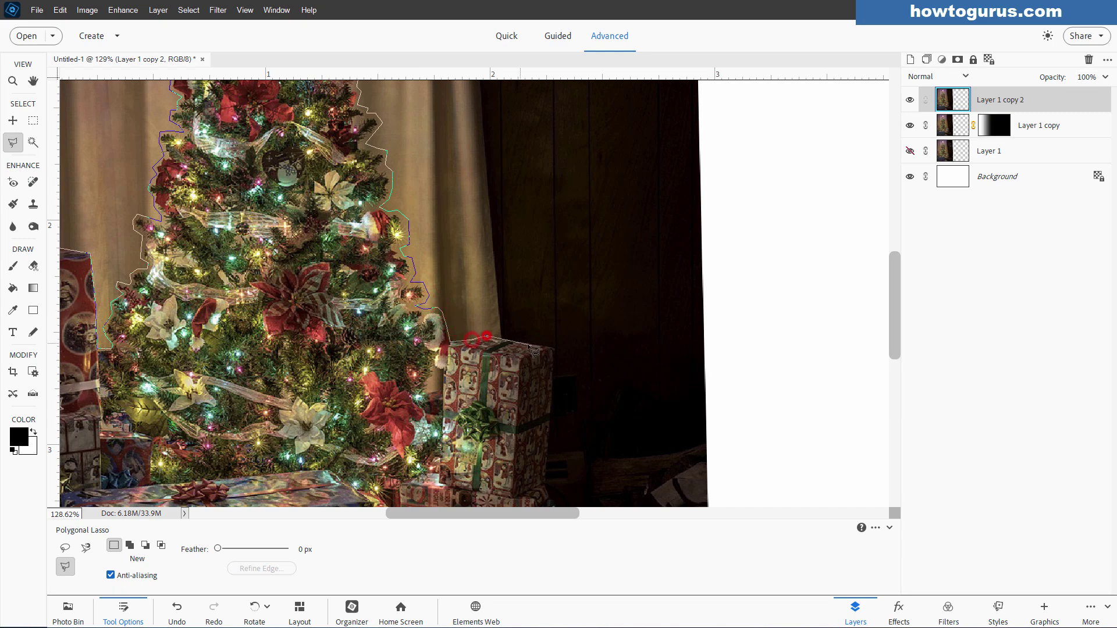
Step: Trace across the lower gifts, image bottom and left side, and close the selection around tree and gifts
left_click_drag(546, 474, 466, 289)
left_click(466, 289)
left_click(475, 309)
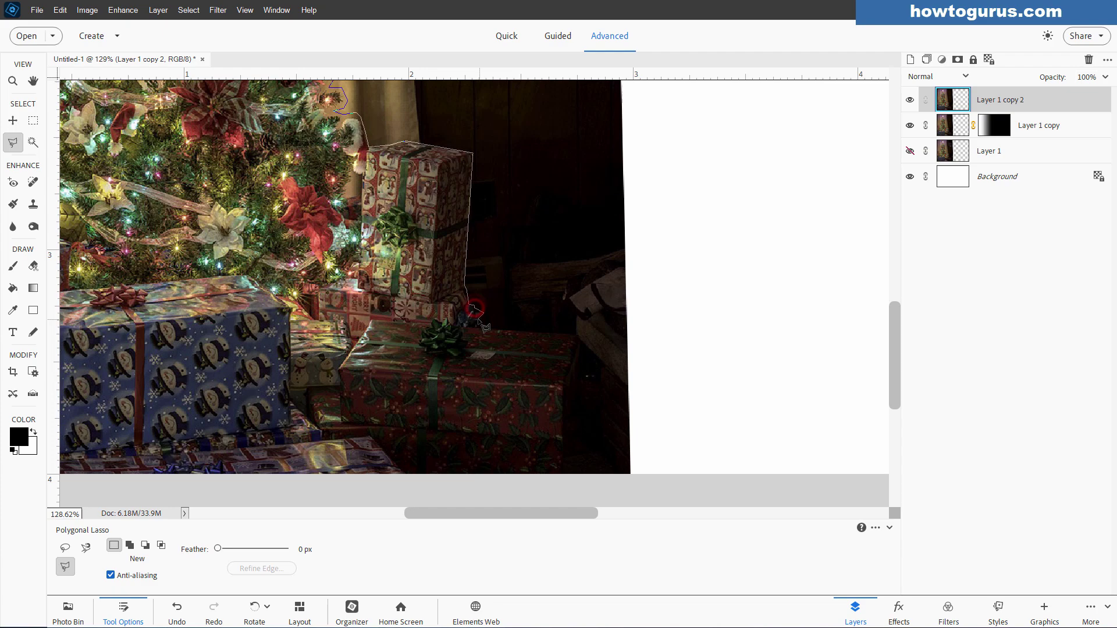
left_click(580, 336)
left_click(572, 423)
left_click_drag(570, 462, 550, 392)
left_click(544, 395)
left_click(99, 401)
left_click_drag(95, 403, 289, 433)
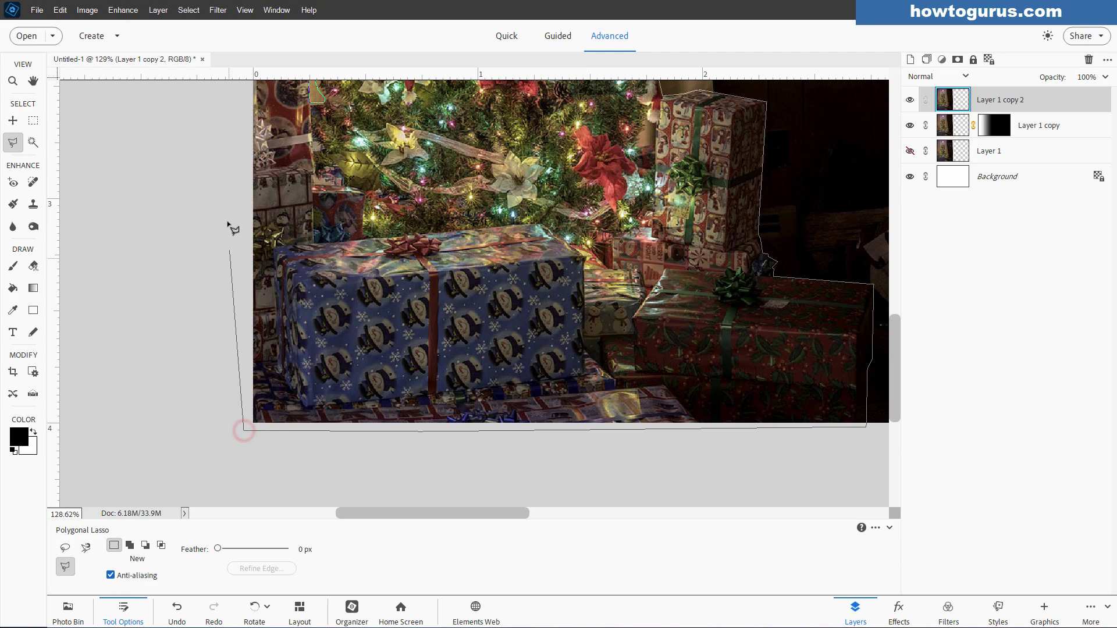
left_click(245, 118)
left_click_drag(243, 116, 218, 385)
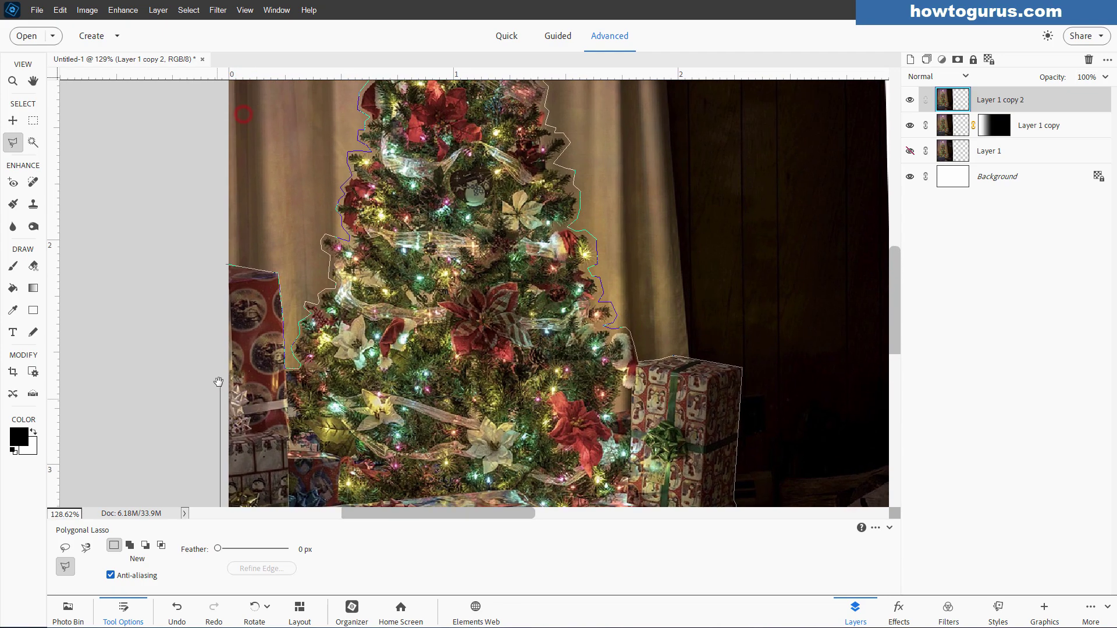
left_click(223, 267)
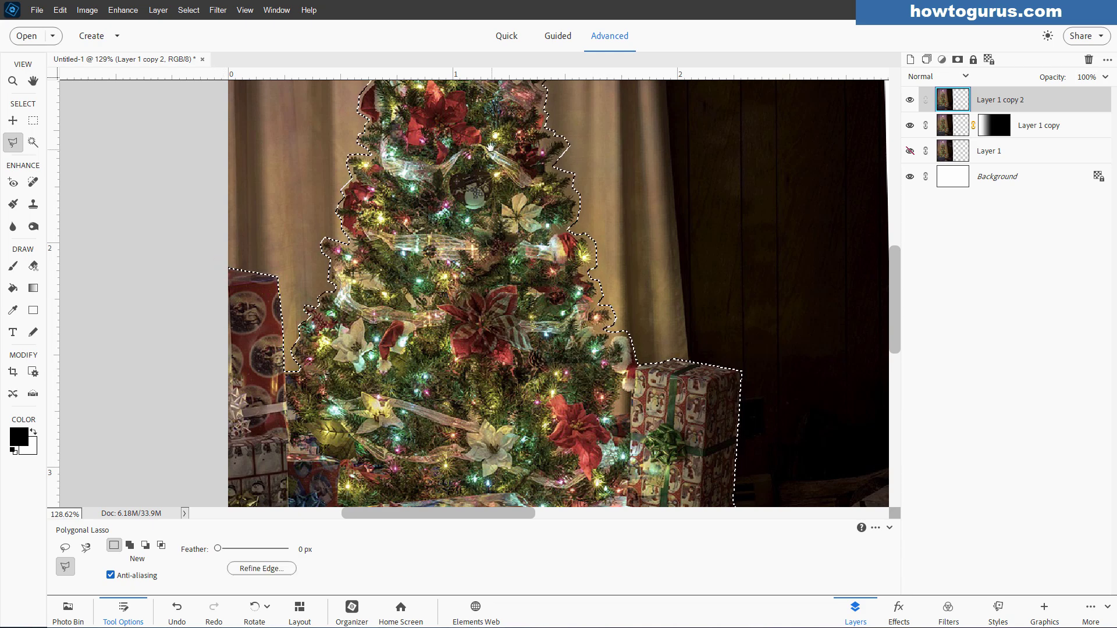
left_click_drag(490, 147, 456, 304)
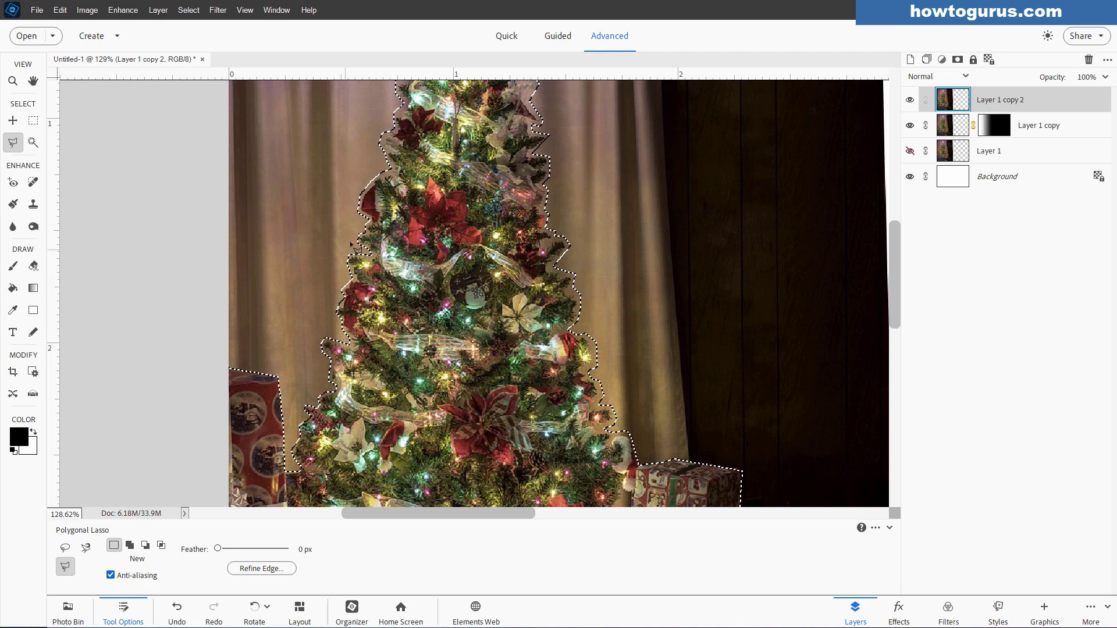
left_click(270, 569)
Step: Keep Overlay view, test Contrast at 23%, brush the tree's left edge at size 19, then reset Contrast to 0%
left_click(877, 187)
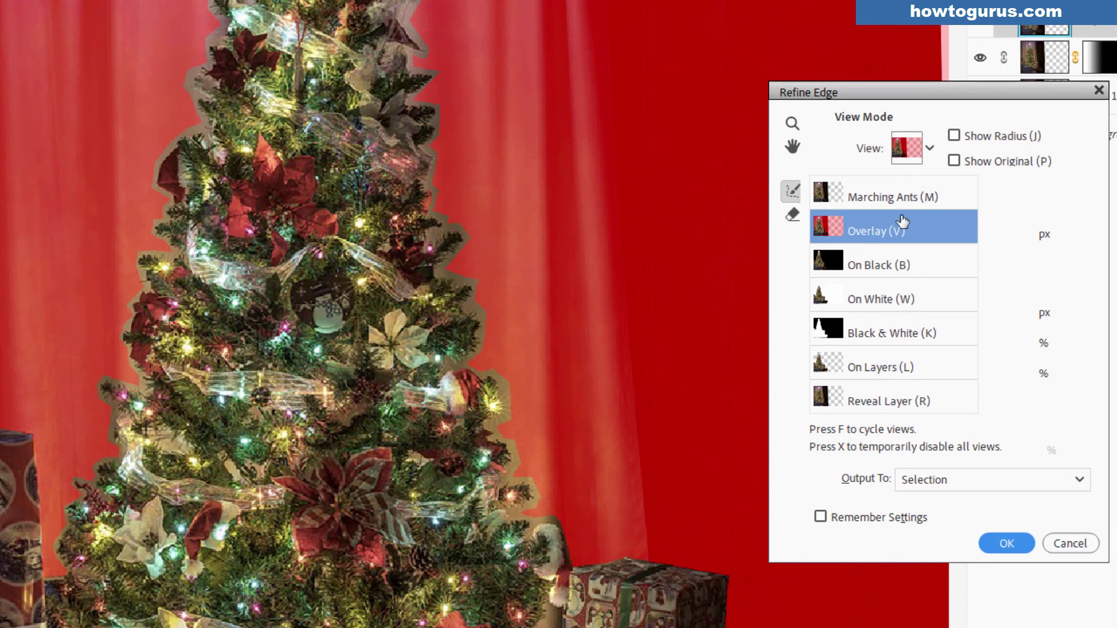
left_click(931, 150)
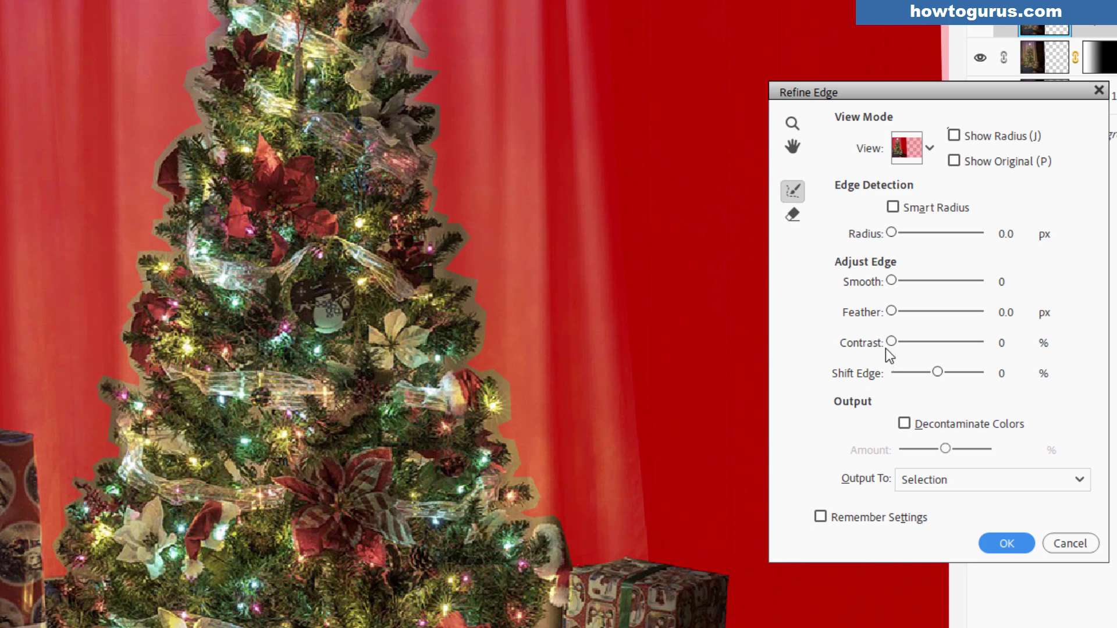
left_click_drag(898, 342, 914, 342)
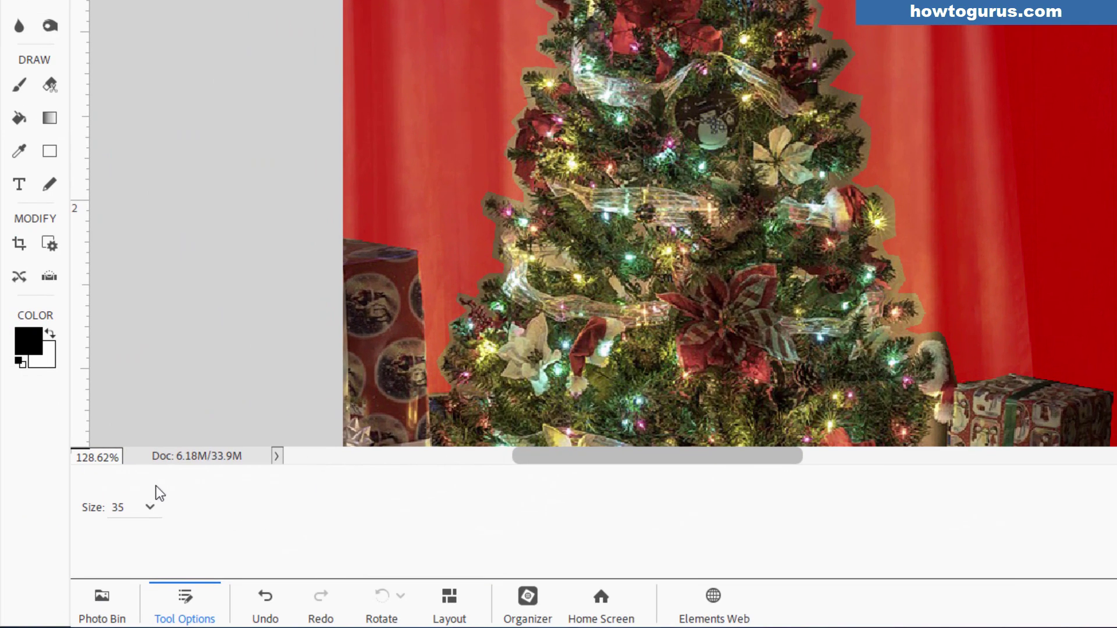
left_click_drag(155, 528, 156, 529)
left_click_drag(153, 529, 146, 528)
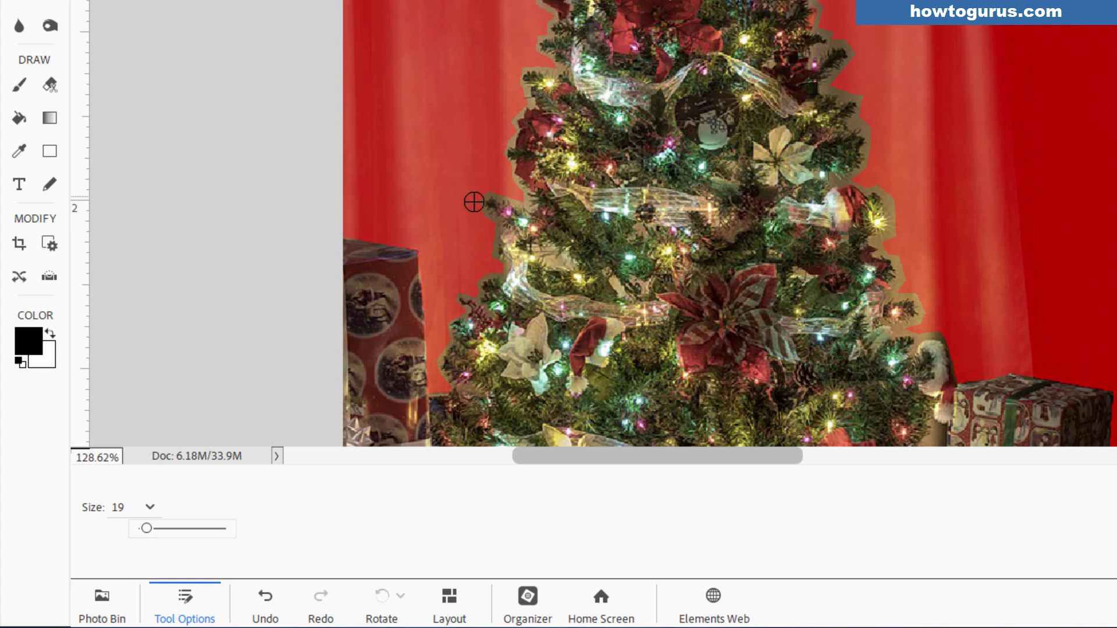
left_click_drag(474, 202, 491, 226)
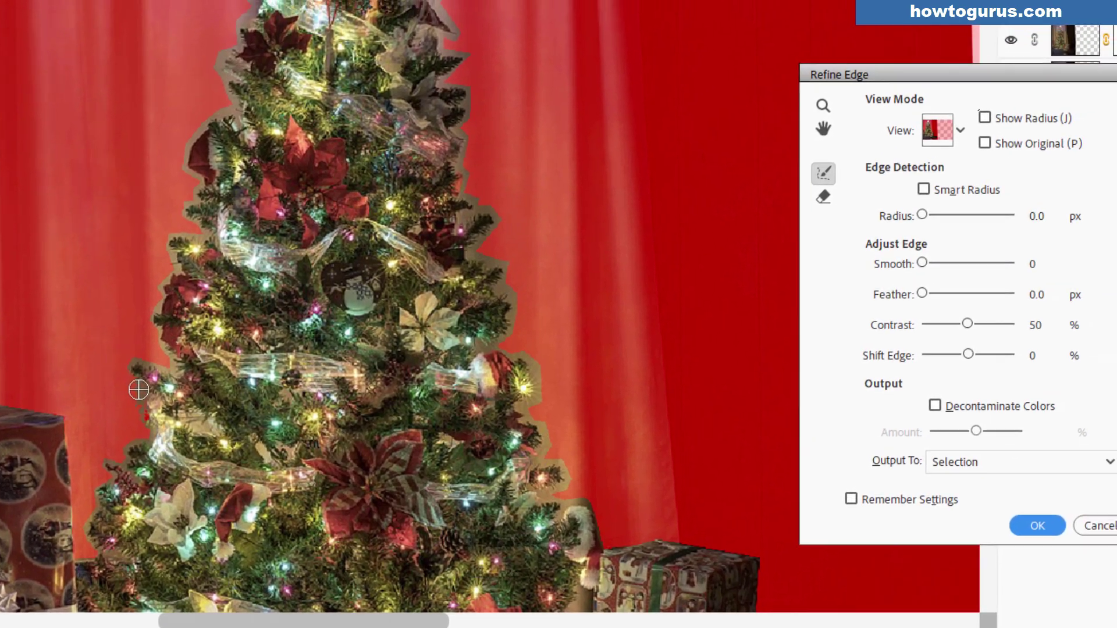
left_click_drag(138, 390, 135, 354)
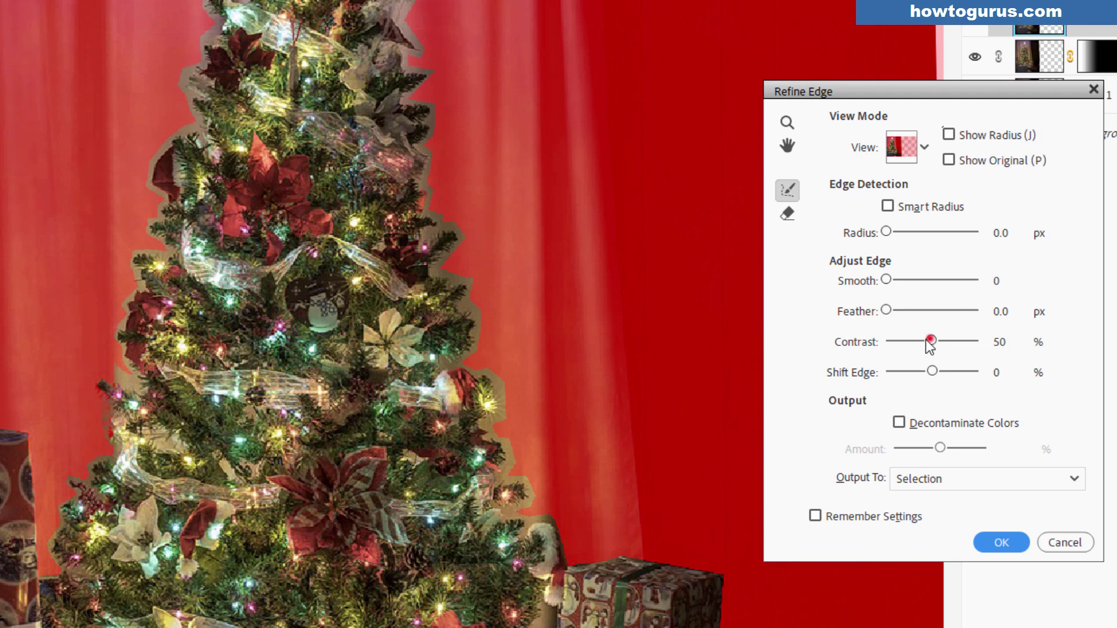
left_click_drag(925, 348, 884, 349)
Step: Brush the refine radius along the tree's left edge from the lower left up to the top
mouse_move(107, 417)
left_mouse_down()
mouse_move(114, 445)
mouse_move(78, 438)
mouse_move(108, 444)
mouse_move(82, 462)
left_mouse_up()
left_click_drag(55, 521, 64, 572)
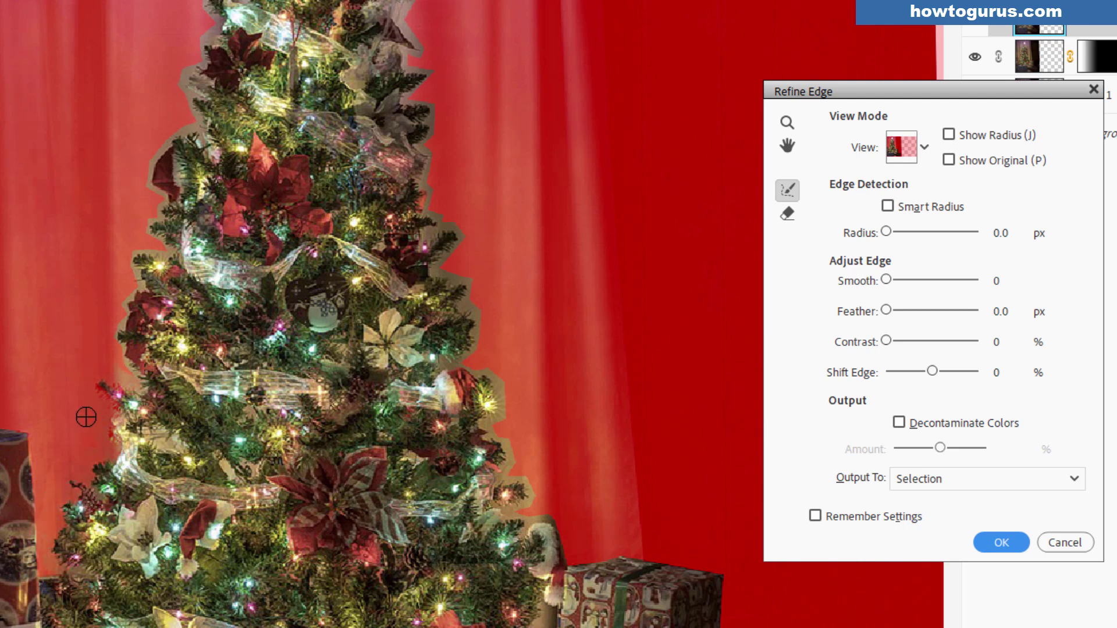
mouse_move(122, 382)
left_mouse_down()
mouse_move(110, 360)
mouse_move(107, 335)
mouse_move(137, 286)
mouse_move(88, 312)
mouse_move(161, 295)
mouse_move(133, 281)
mouse_move(129, 261)
mouse_move(139, 246)
mouse_move(169, 253)
mouse_move(130, 232)
mouse_move(139, 239)
mouse_move(144, 220)
mouse_move(163, 215)
mouse_move(149, 156)
mouse_move(123, 194)
mouse_move(122, 176)
mouse_move(179, 130)
left_mouse_up()
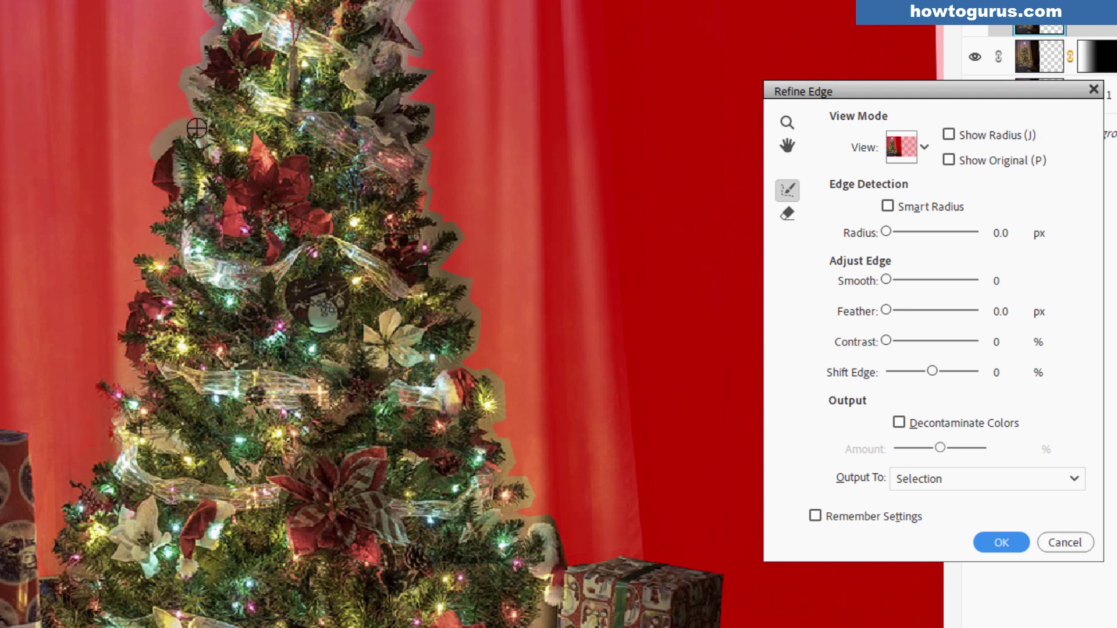
left_click(174, 95)
mouse_move(199, 95)
left_mouse_down()
mouse_move(185, 78)
mouse_move(195, 62)
left_mouse_up()
Step: Check the refinement band by toggling the radius preview on and off, leaving it hidden
key("o")
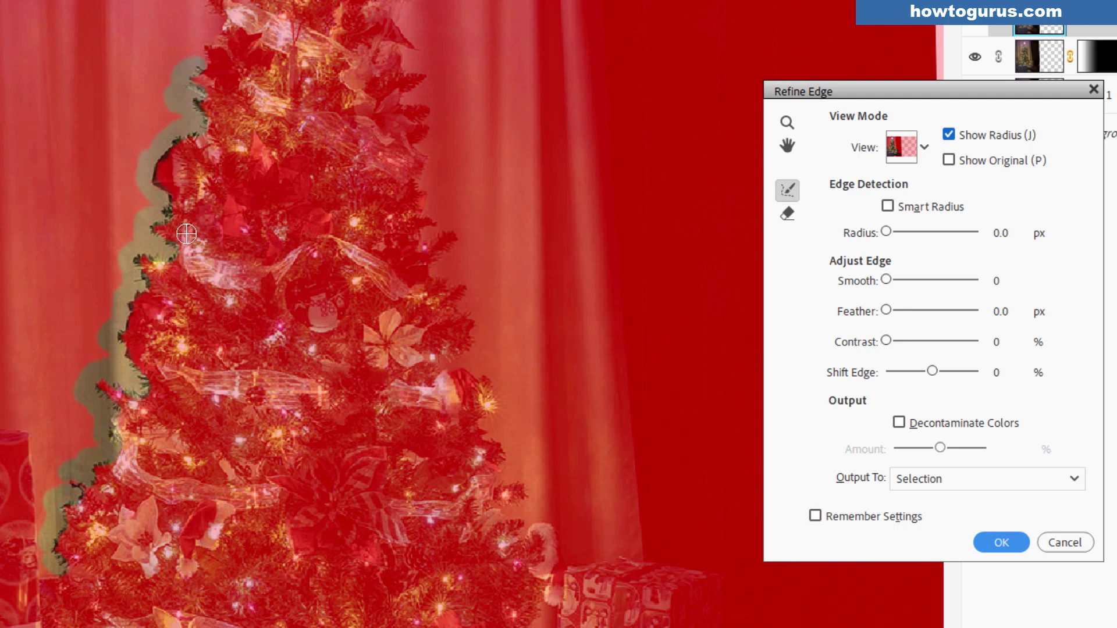
key("space")
key("j")
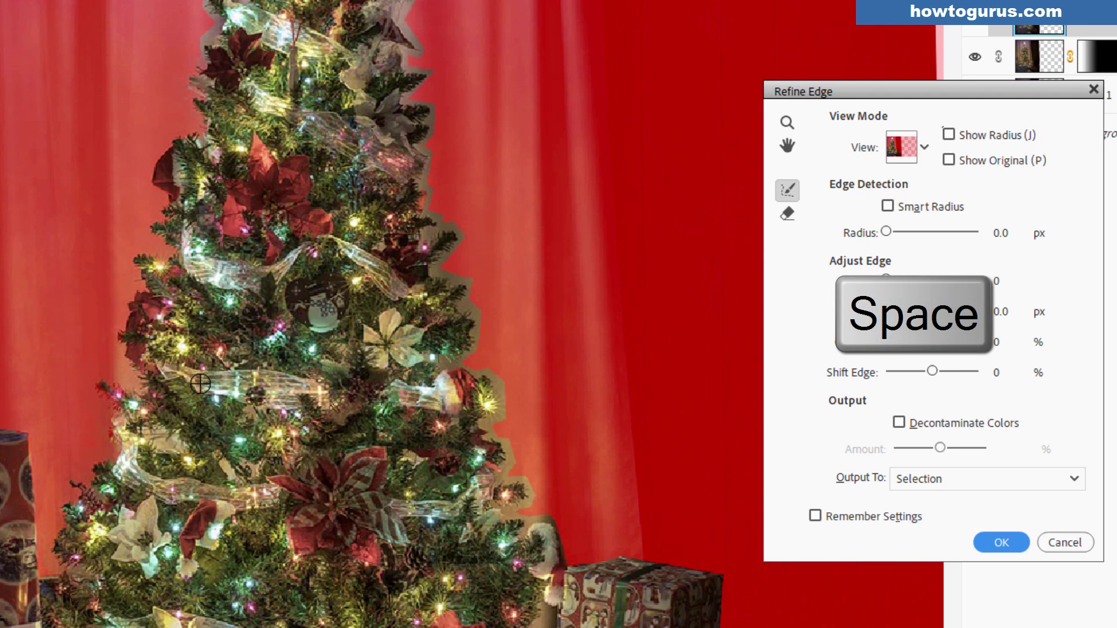
key("j")
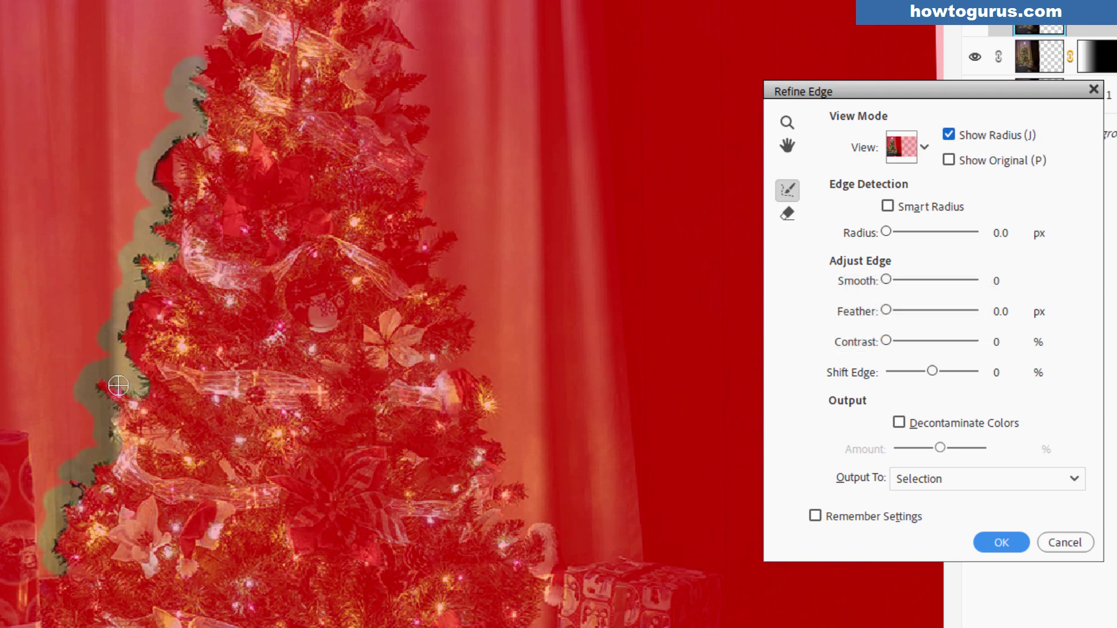
key("j")
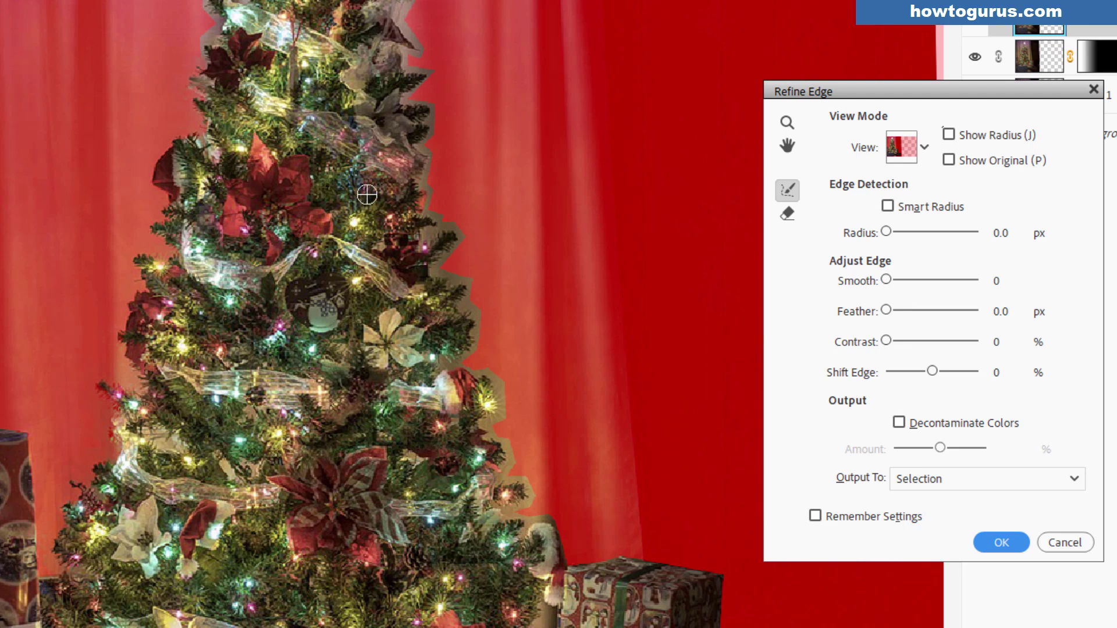
Step: Pan up to the star and brush the refine radius along the tree's upper left edge and star base
left_click(788, 146)
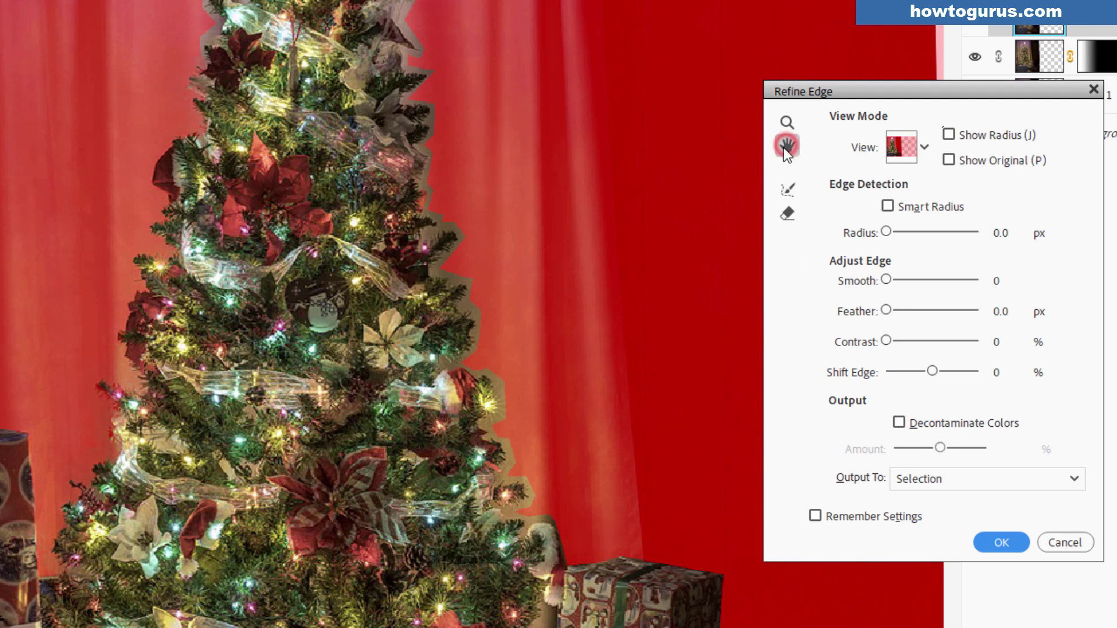
left_click_drag(295, 193, 274, 455)
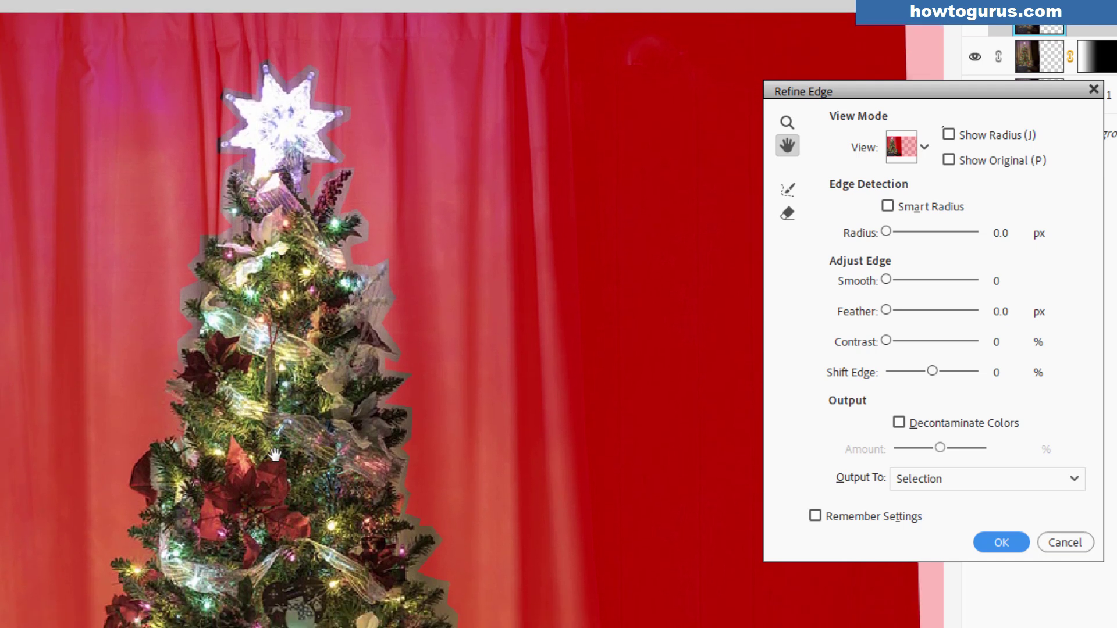
left_click(789, 191)
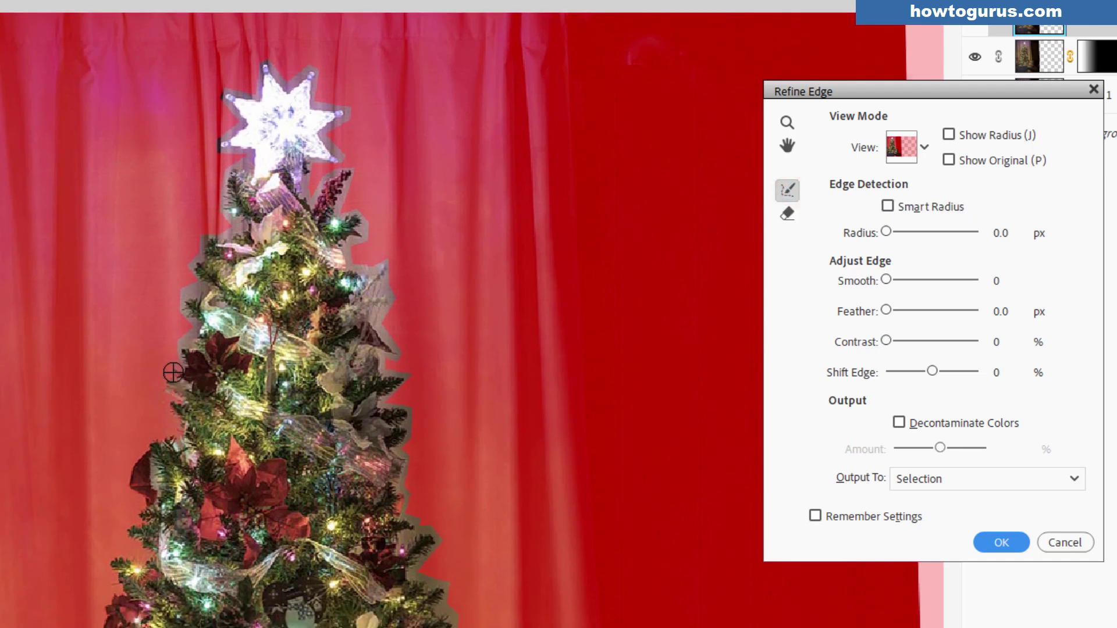
mouse_move(173, 373)
left_mouse_down()
mouse_move(194, 336)
mouse_move(182, 310)
mouse_move(201, 291)
mouse_move(178, 259)
mouse_move(201, 238)
left_mouse_up()
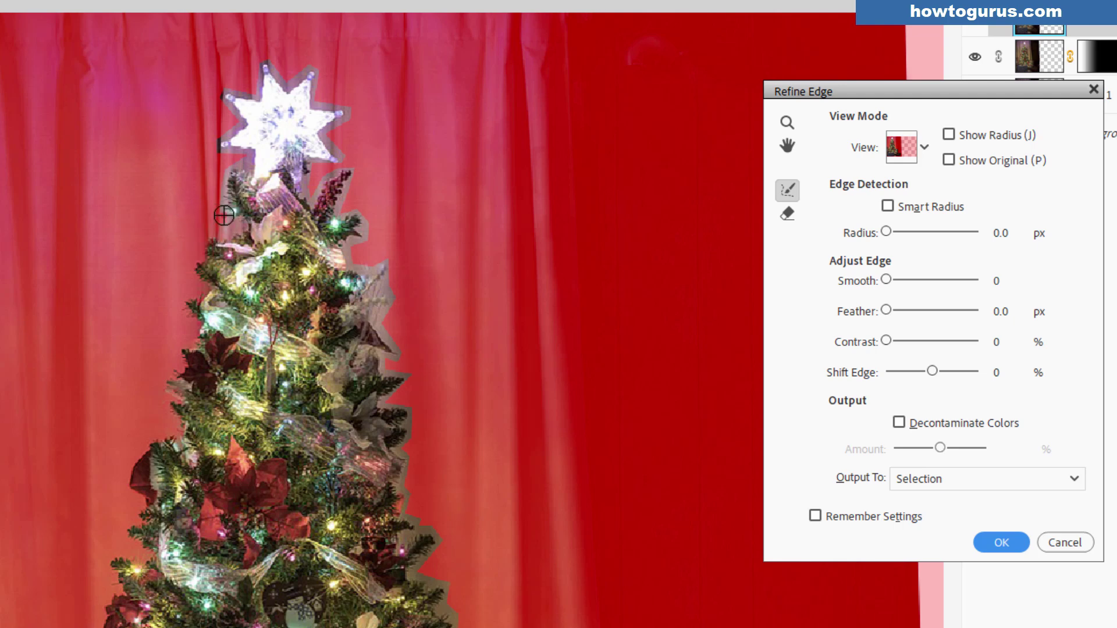
mouse_move(223, 215)
left_mouse_down()
mouse_move(225, 174)
mouse_move(244, 169)
left_mouse_up()
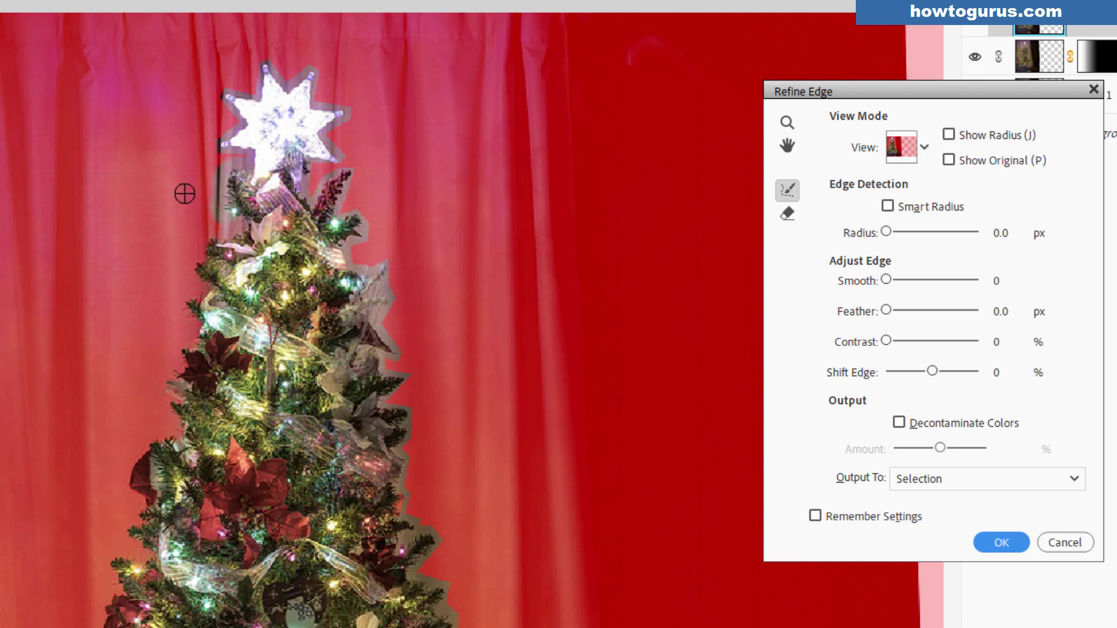
mouse_move(187, 193)
left_mouse_down()
mouse_move(249, 165)
mouse_move(247, 154)
mouse_move(216, 156)
mouse_move(156, 216)
mouse_move(238, 123)
mouse_move(186, 92)
mouse_move(218, 80)
mouse_move(254, 90)
mouse_move(254, 61)
mouse_move(268, 57)
mouse_move(303, 63)
mouse_move(281, 59)
mouse_move(286, 81)
mouse_move(312, 68)
mouse_move(319, 97)
mouse_move(343, 109)
mouse_move(319, 102)
mouse_move(349, 107)
mouse_move(328, 137)
mouse_move(349, 167)
mouse_move(311, 170)
mouse_move(311, 201)
mouse_move(324, 177)
mouse_move(361, 181)
mouse_move(341, 209)
mouse_move(368, 219)
mouse_move(366, 248)
mouse_move(351, 256)
mouse_move(361, 268)
mouse_move(378, 260)
mouse_move(414, 324)
mouse_move(391, 307)
mouse_move(384, 330)
mouse_move(404, 370)
mouse_move(379, 356)
mouse_move(415, 391)
mouse_move(389, 404)
mouse_move(414, 416)
mouse_move(413, 452)
mouse_move(429, 454)
mouse_move(404, 454)
mouse_move(407, 494)
left_mouse_up()
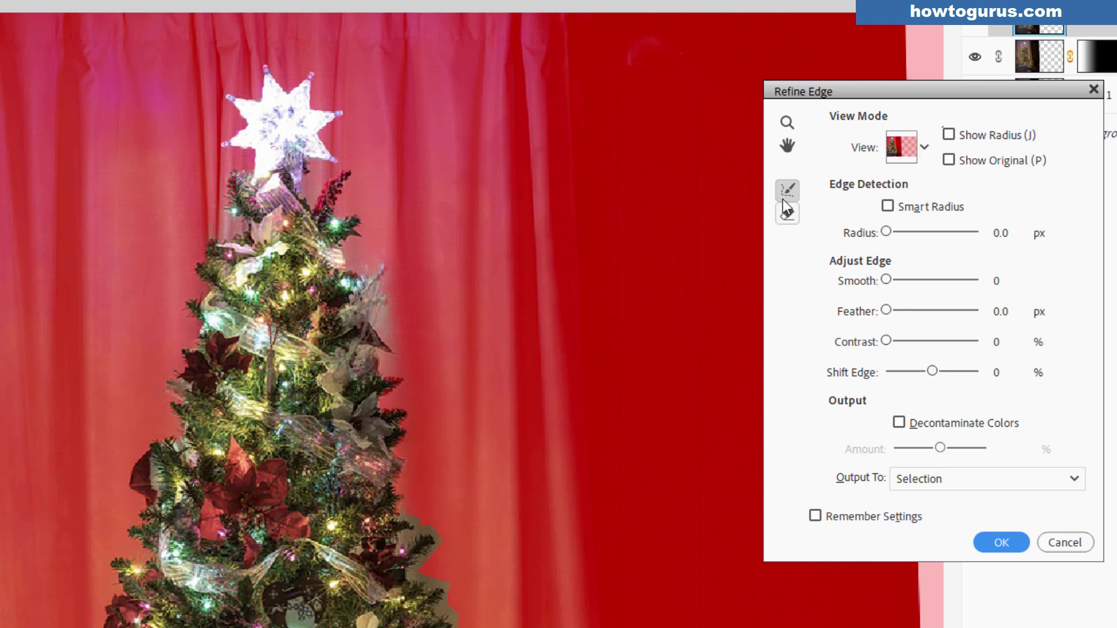
Step: Pan to the lower tree and brush away the beige fringe along its right edge beside the present
left_click(788, 146)
left_click_drag(524, 553, 456, 93)
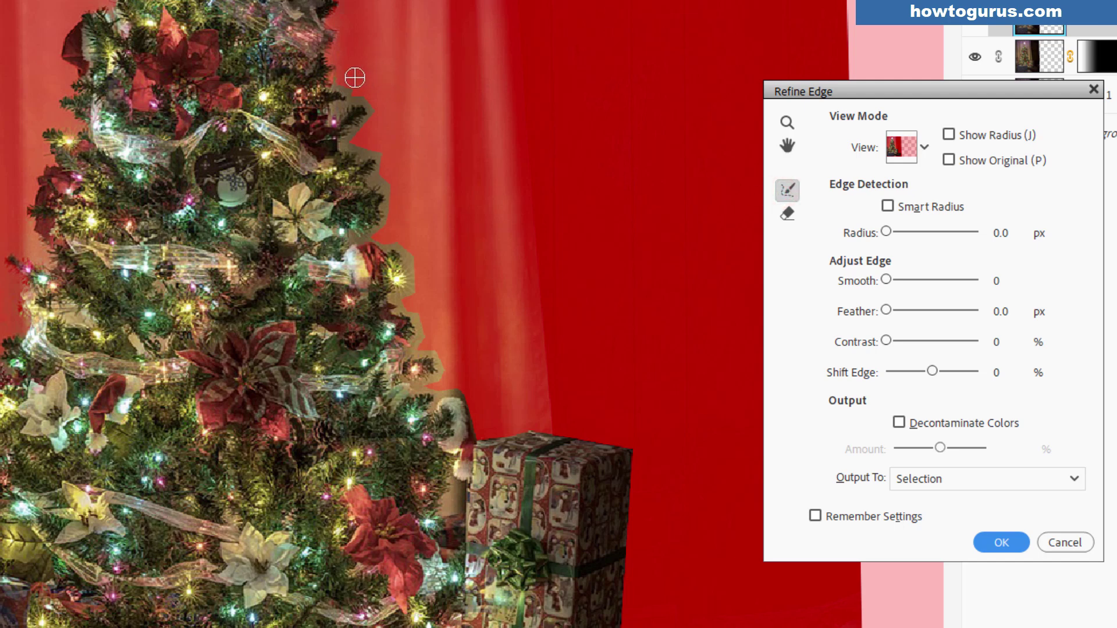
mouse_move(353, 92)
left_mouse_down()
mouse_move(338, 110)
mouse_move(371, 89)
mouse_move(360, 100)
mouse_move(372, 115)
mouse_move(348, 146)
mouse_move(392, 187)
mouse_move(386, 220)
mouse_move(416, 240)
mouse_move(354, 238)
mouse_move(405, 238)
mouse_move(382, 240)
mouse_move(413, 256)
mouse_move(416, 283)
mouse_move(396, 301)
mouse_move(420, 309)
mouse_move(401, 308)
mouse_move(419, 328)
mouse_move(414, 348)
mouse_move(449, 352)
mouse_move(425, 350)
mouse_move(442, 373)
mouse_move(418, 384)
mouse_move(434, 401)
mouse_move(506, 369)
left_mouse_up()
left_click(472, 397)
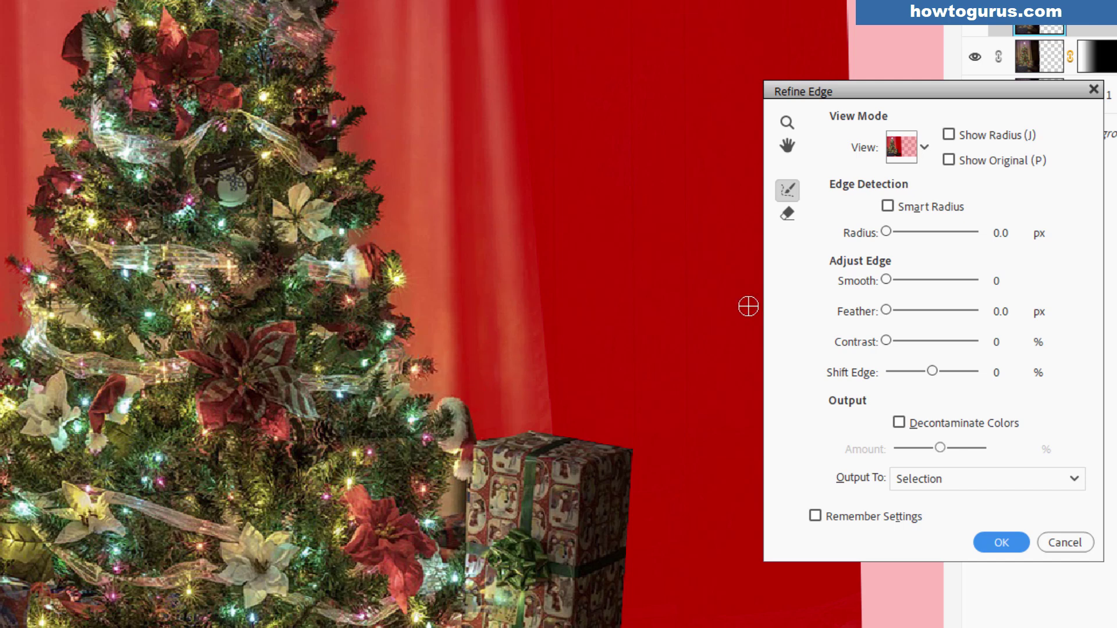
Step: Output the refined selection as a New Layer with Layer Mask, creating Layer 1 copy 3
left_click(947, 484)
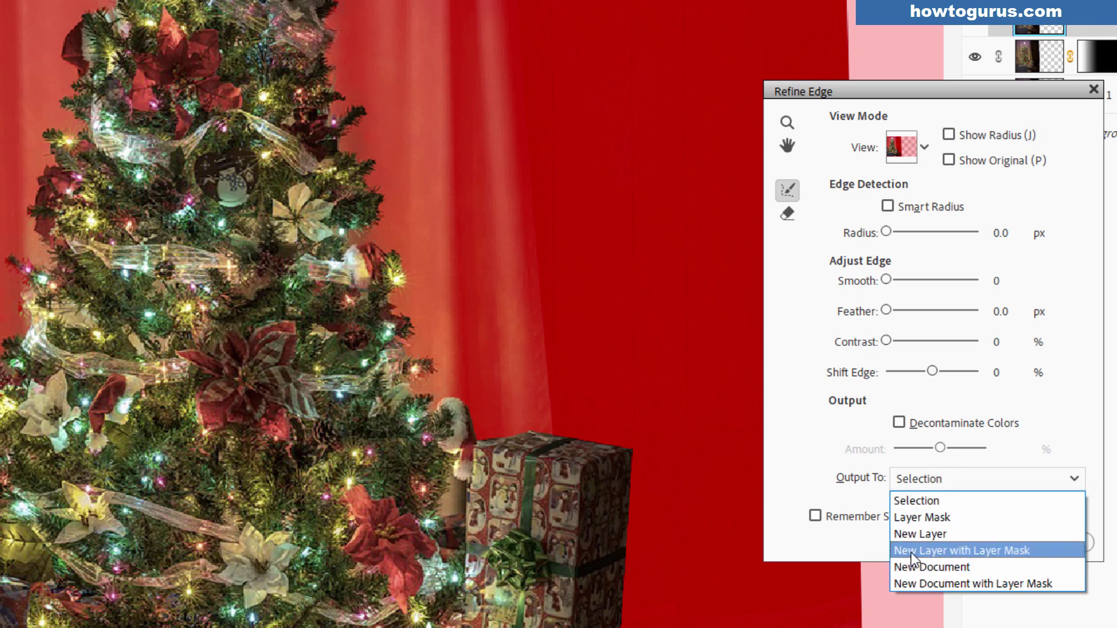
left_click(973, 550)
left_click(1000, 544)
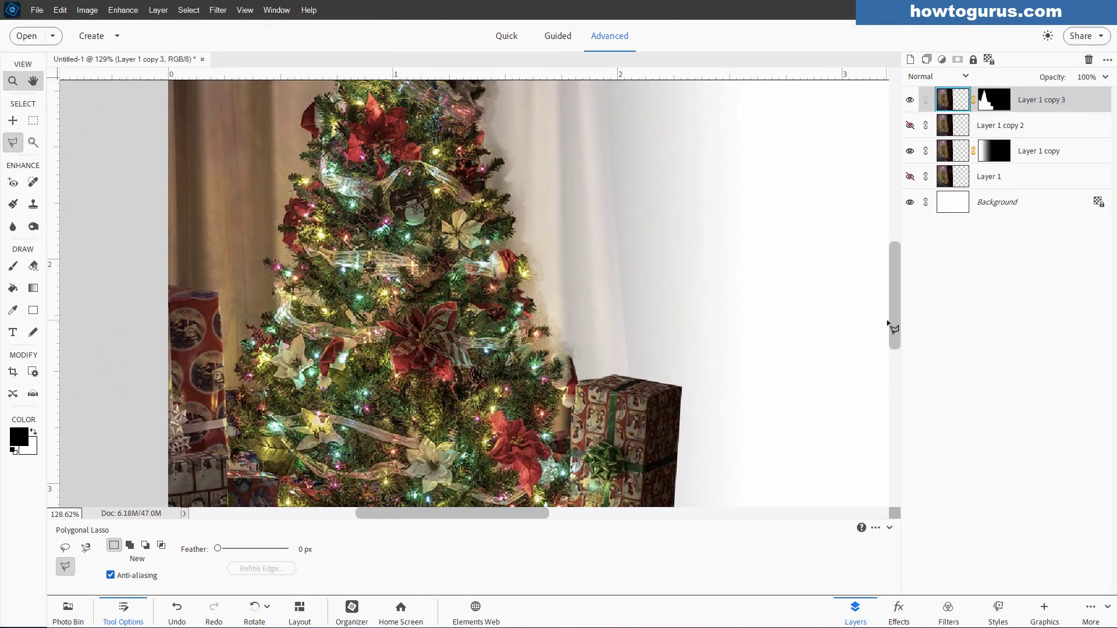
left_click_drag(897, 322, 895, 288)
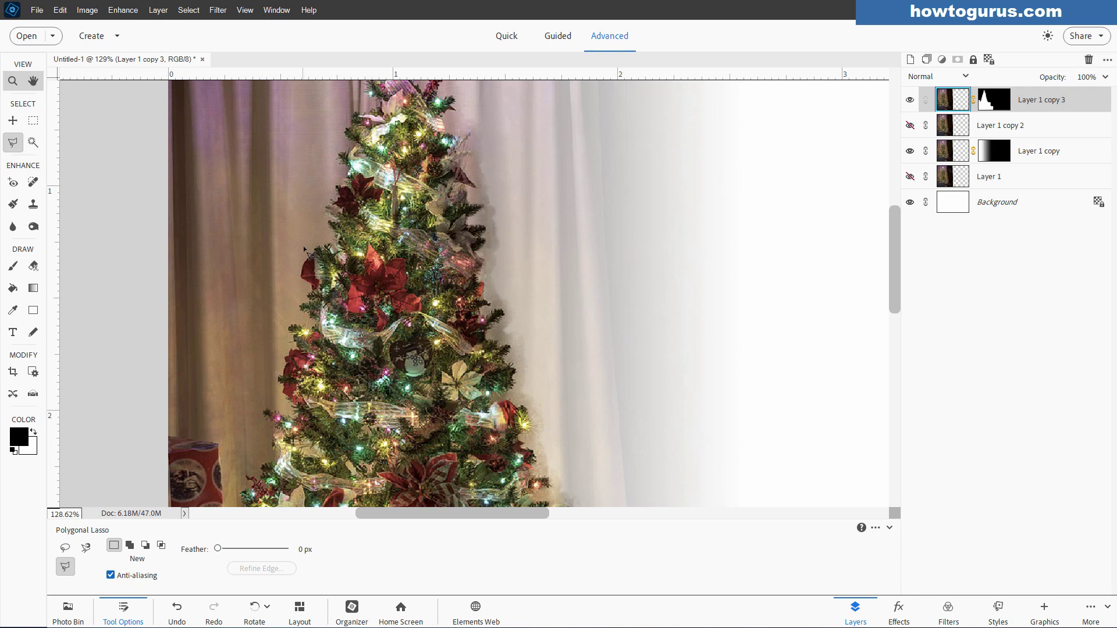
left_click_drag(899, 270, 896, 265)
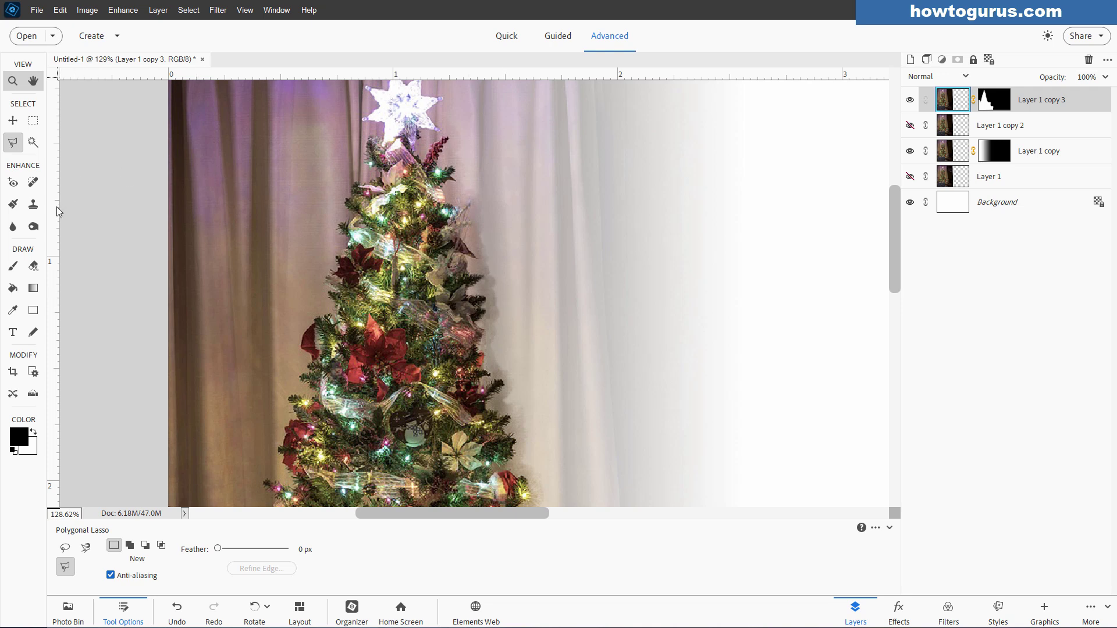
Step: Select the Burn tool, briefly trying Dodge, and undo a stray burn stroke near the tree top
left_click(34, 226)
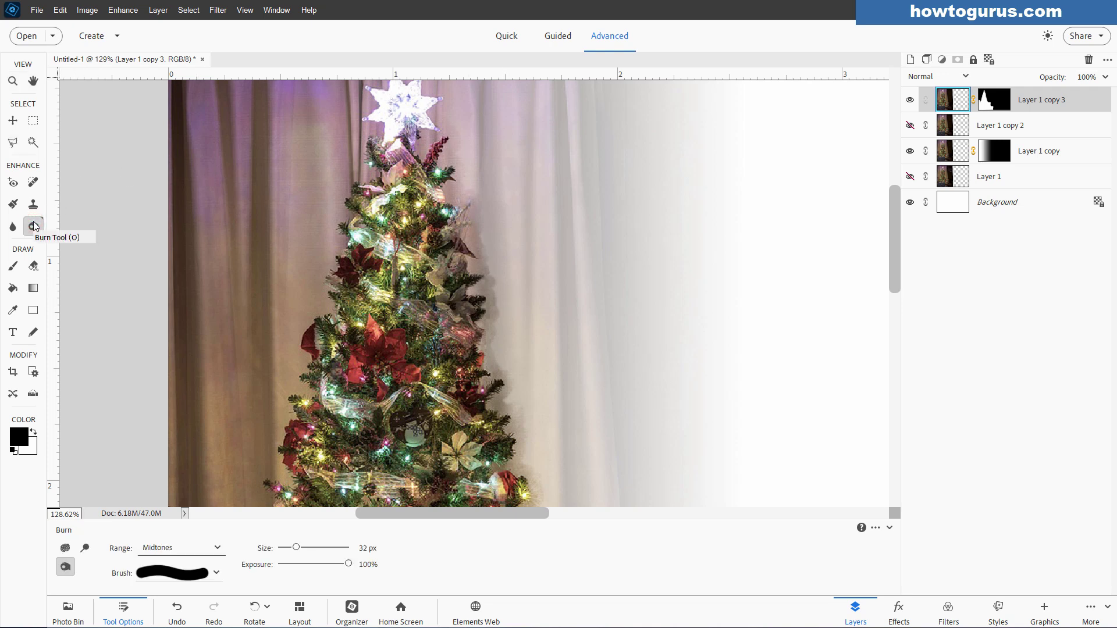
left_click(34, 226)
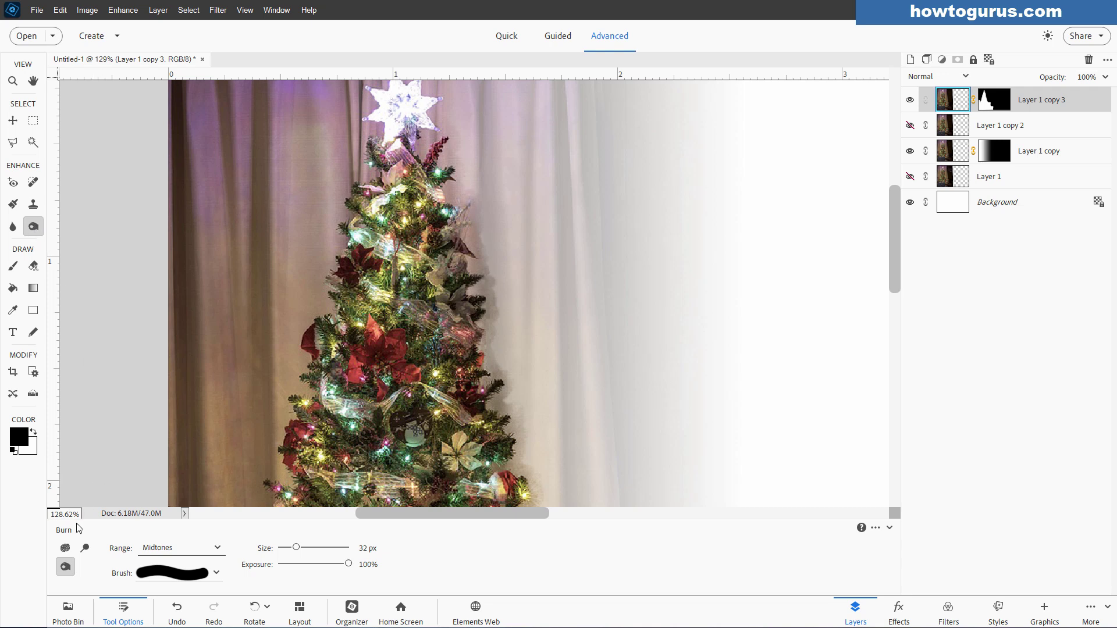
left_click(85, 548)
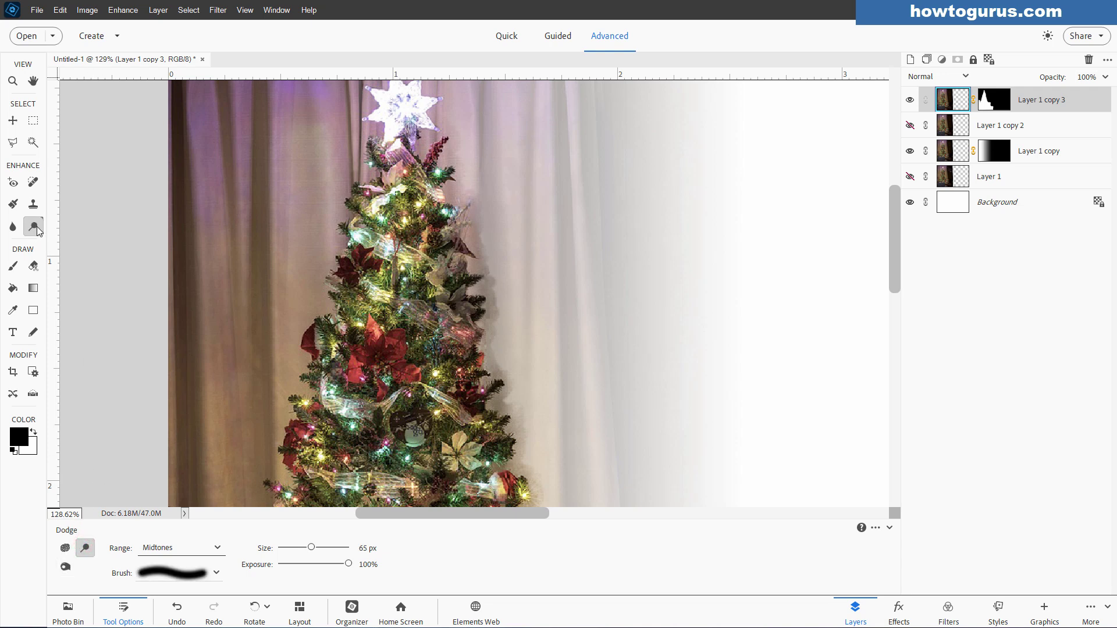
left_click(65, 568)
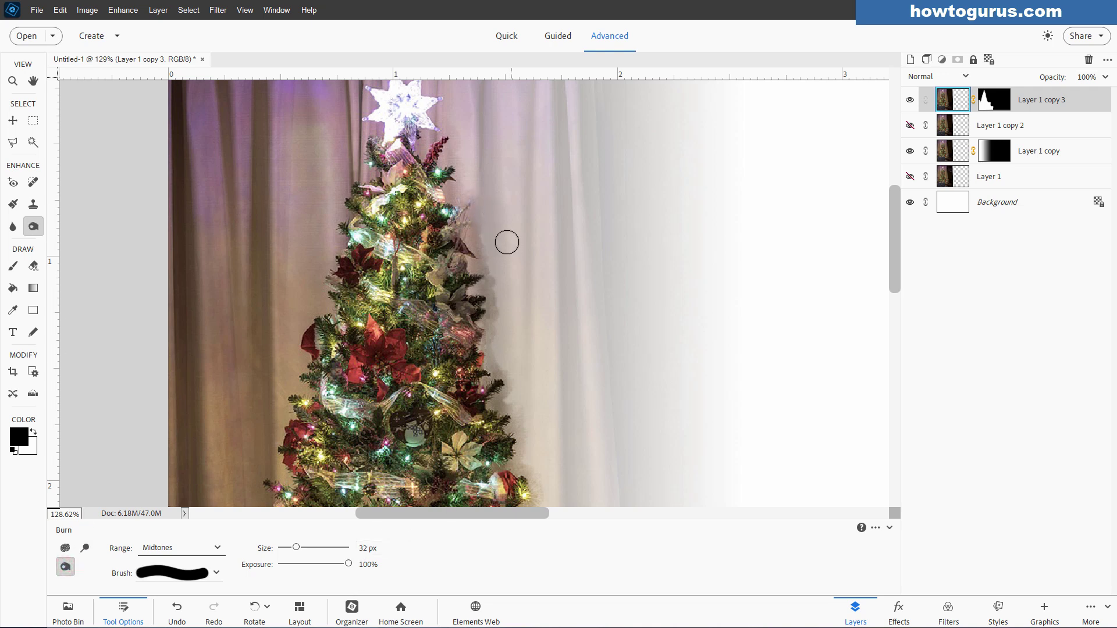
left_click_drag(456, 141, 462, 131)
key("ctrl+z")
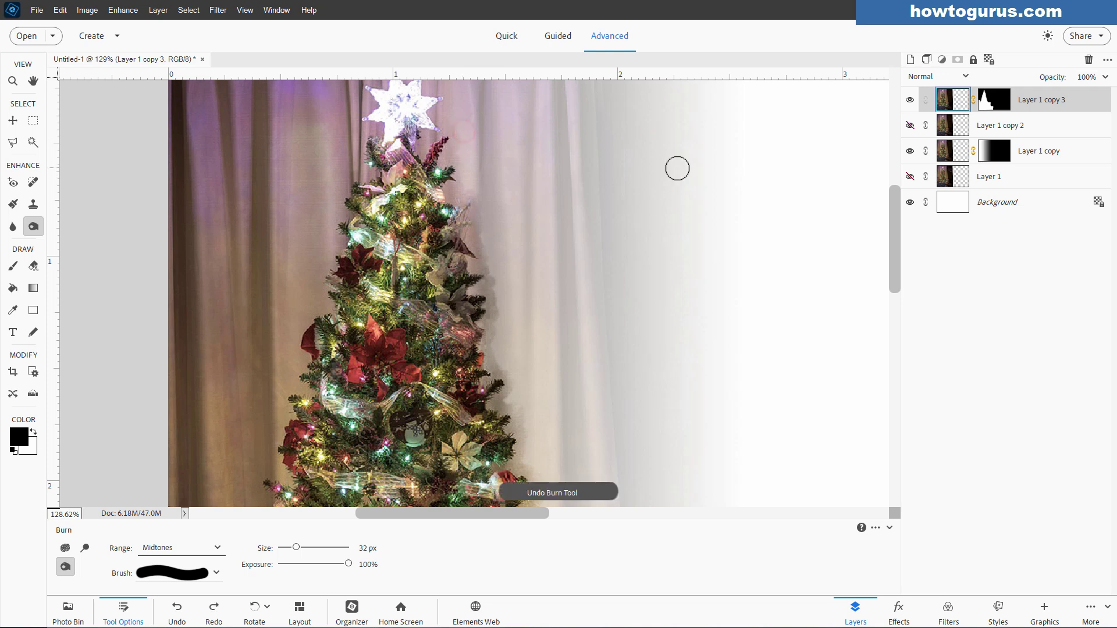
Step: Burn the Layer 1 copy 3 mask along the tree's upper edge, then fit the image to the window
left_click(987, 106)
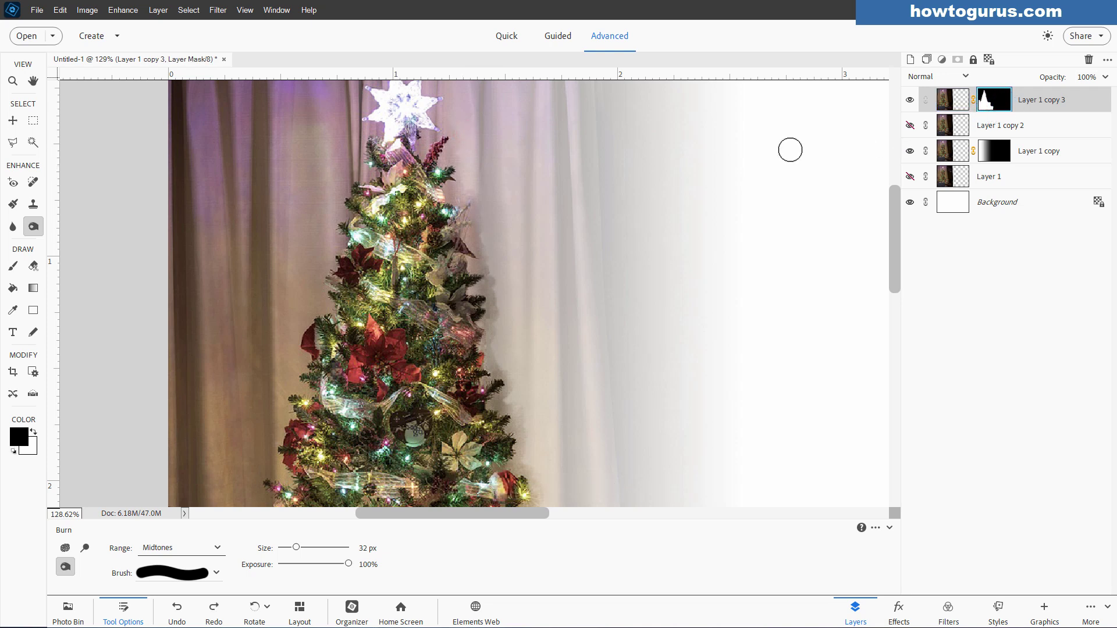
mouse_move(452, 135)
left_mouse_down()
mouse_move(444, 175)
mouse_move(454, 144)
mouse_move(457, 189)
mouse_move(459, 168)
mouse_move(445, 208)
mouse_move(475, 186)
mouse_move(465, 242)
mouse_move(479, 238)
mouse_move(492, 270)
mouse_move(473, 277)
mouse_move(482, 266)
mouse_move(460, 263)
mouse_move(502, 288)
mouse_move(491, 305)
mouse_move(477, 286)
mouse_move(501, 301)
mouse_move(486, 323)
mouse_move(495, 316)
mouse_move(491, 363)
mouse_move(503, 375)
mouse_move(493, 382)
mouse_move(508, 377)
mouse_move(494, 409)
mouse_move(519, 416)
mouse_move(489, 402)
mouse_move(505, 401)
mouse_move(519, 446)
mouse_move(499, 404)
left_mouse_up()
key("space")
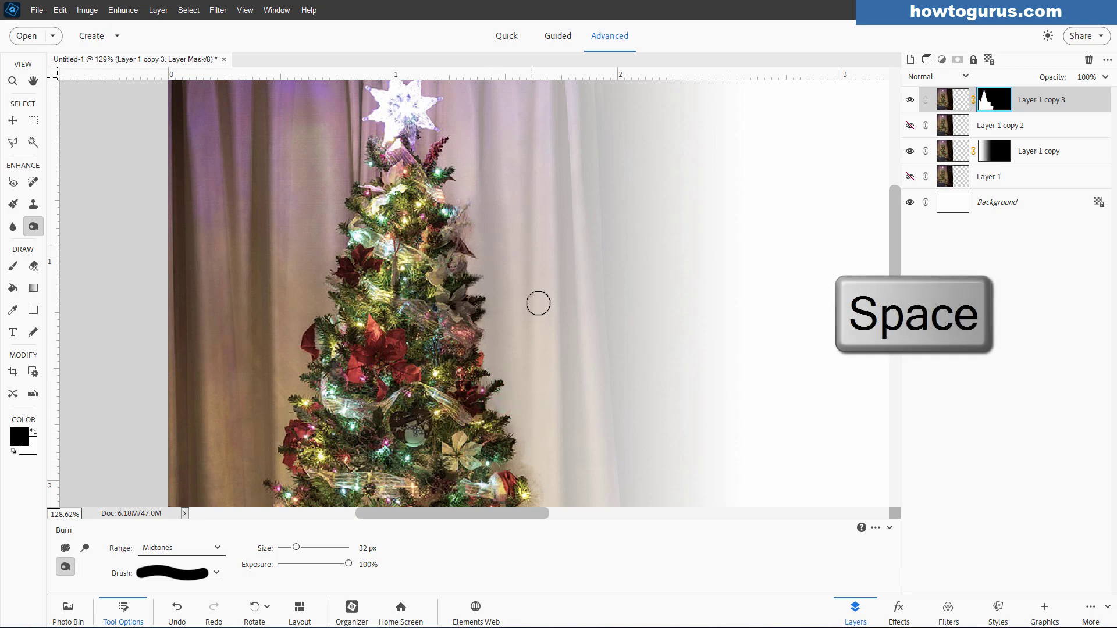
mouse_move(559, 438)
left_mouse_down()
mouse_move(574, 375)
mouse_move(562, 301)
mouse_move(506, 181)
mouse_move(504, 133)
mouse_move(467, 128)
mouse_move(467, 149)
mouse_move(438, 164)
mouse_move(470, 162)
mouse_move(493, 177)
mouse_move(462, 214)
mouse_move(481, 200)
mouse_move(491, 230)
mouse_move(480, 234)
mouse_move(503, 245)
mouse_move(495, 263)
mouse_move(521, 266)
mouse_move(509, 253)
mouse_move(484, 263)
mouse_move(544, 283)
left_mouse_up()
key("ctrl+0")
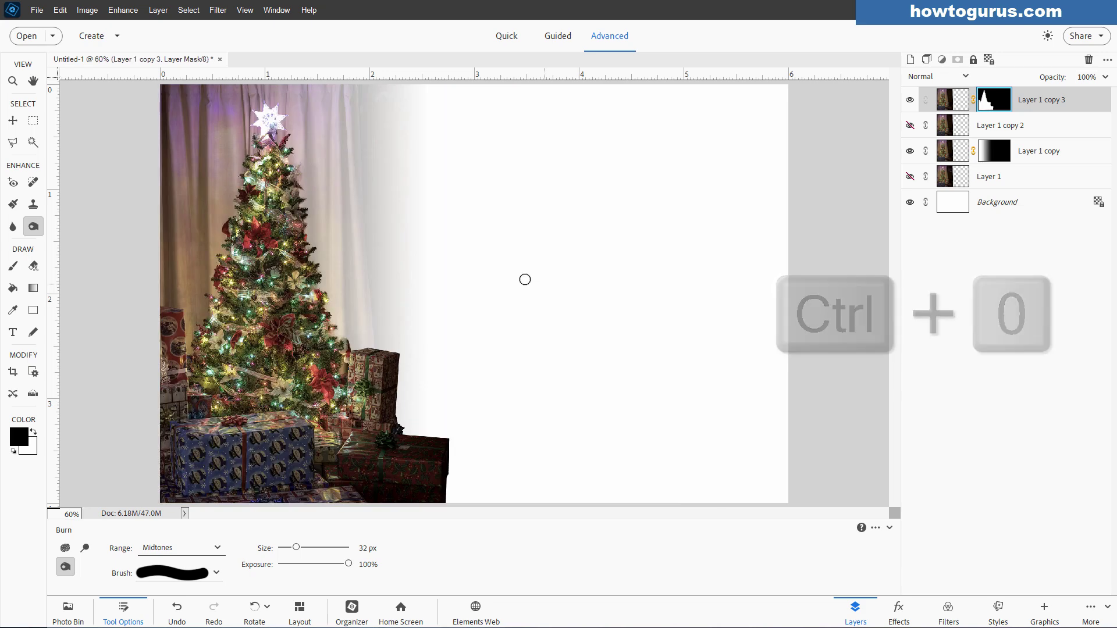
left_click(12, 120)
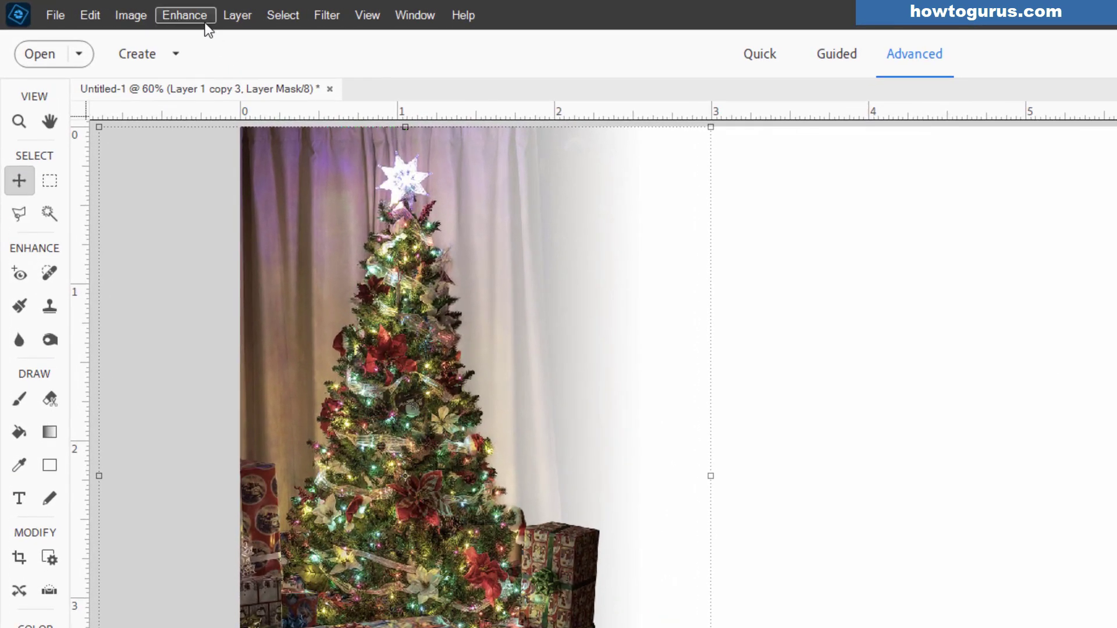
Step: Add a new Levels adjustment layer named Levels 1
left_click(238, 16)
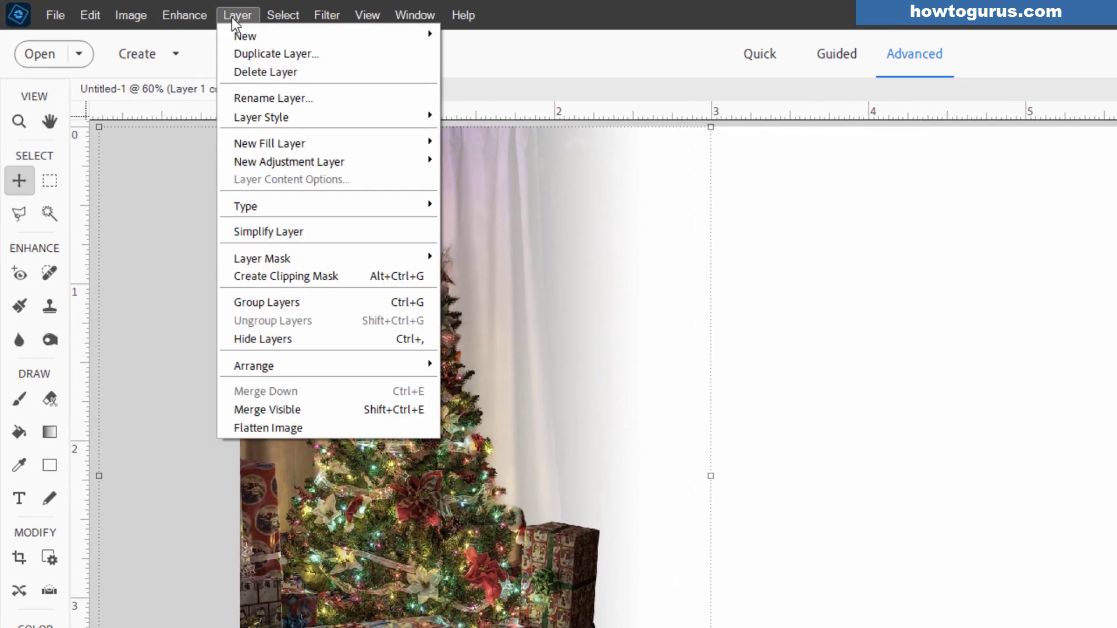
mouse_move(296, 163)
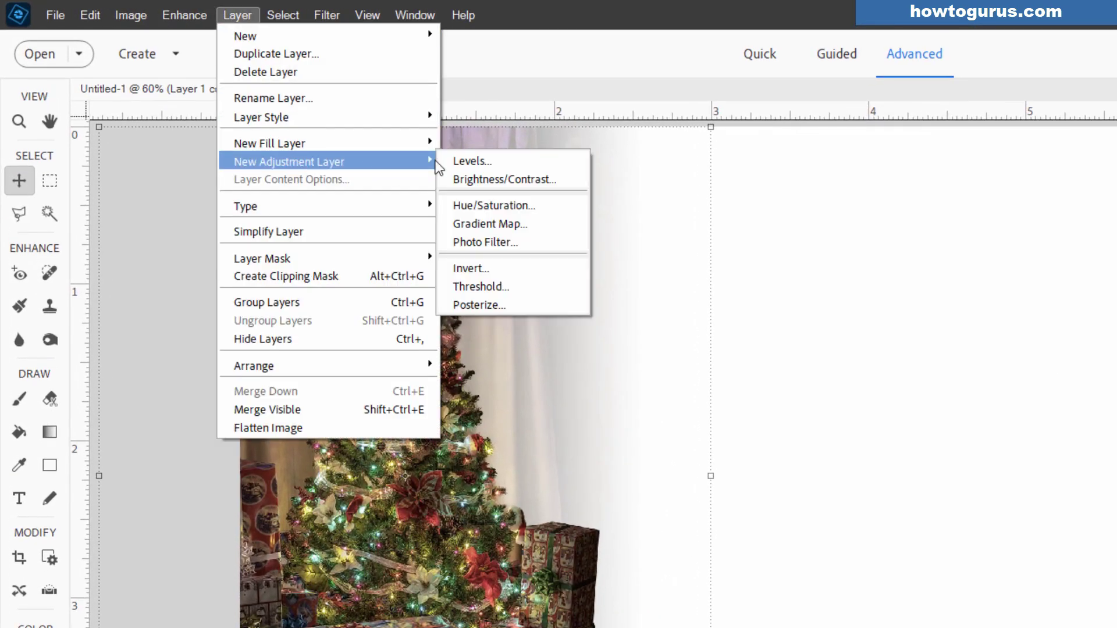
left_click(462, 161)
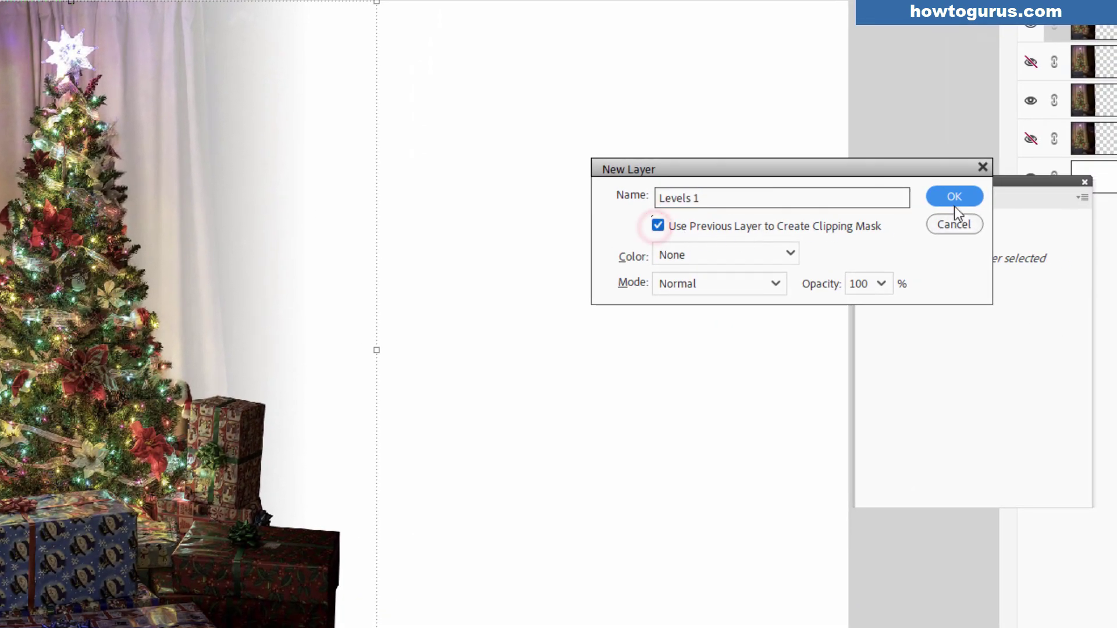
left_click(953, 200)
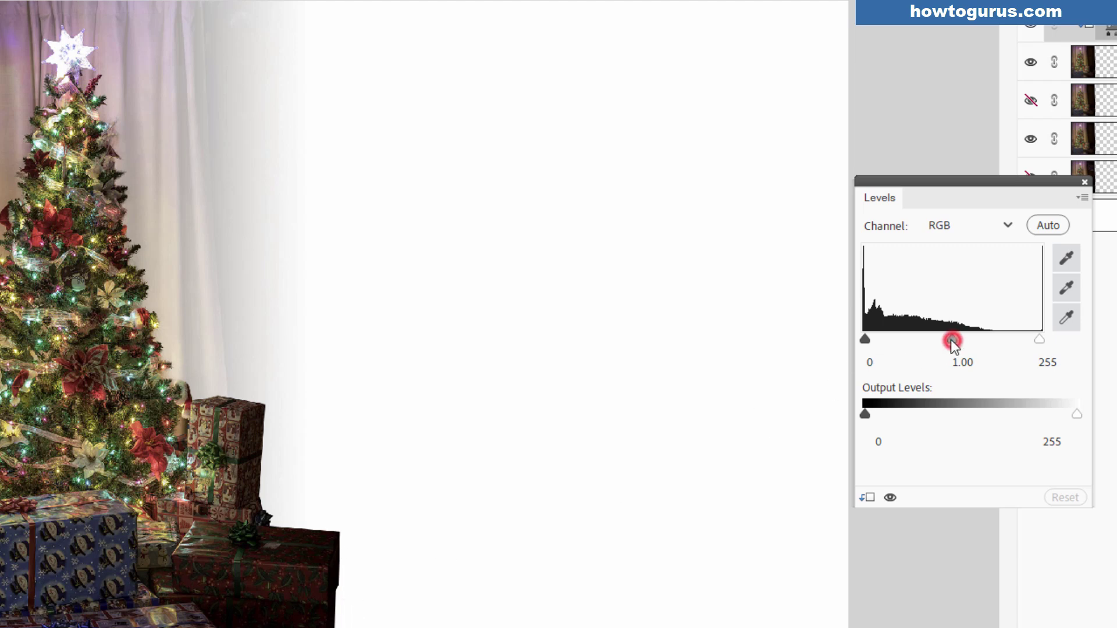
Step: Set Levels midtones to 2.36 and white point to 217 to brighten the tree photo
left_click_drag(952, 340, 870, 339)
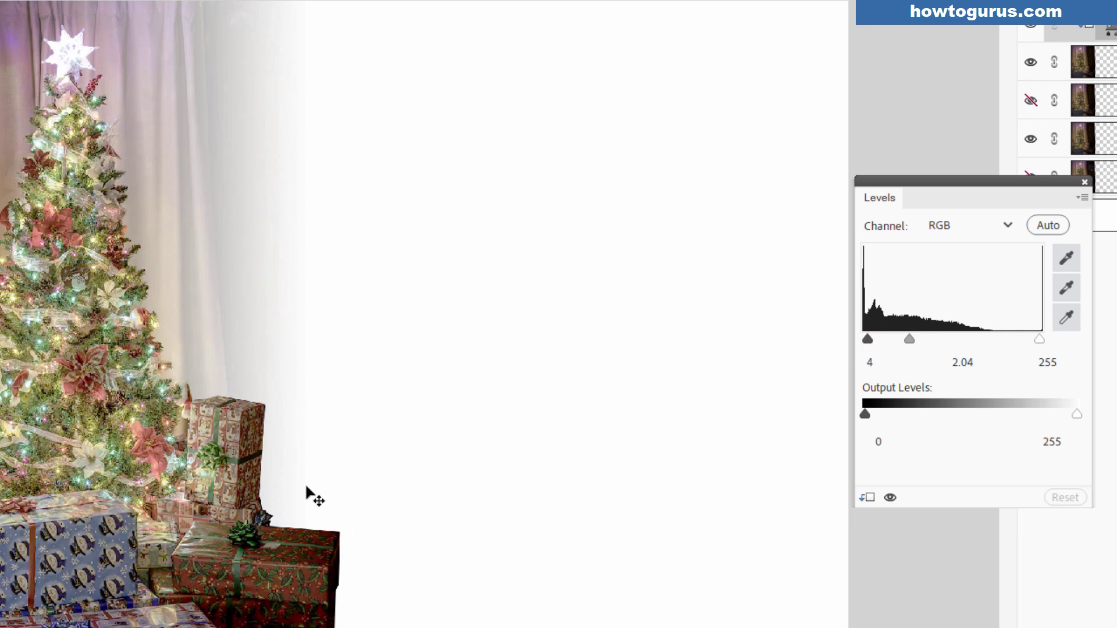
left_click_drag(905, 340, 902, 341)
left_click_drag(1039, 340, 1014, 340)
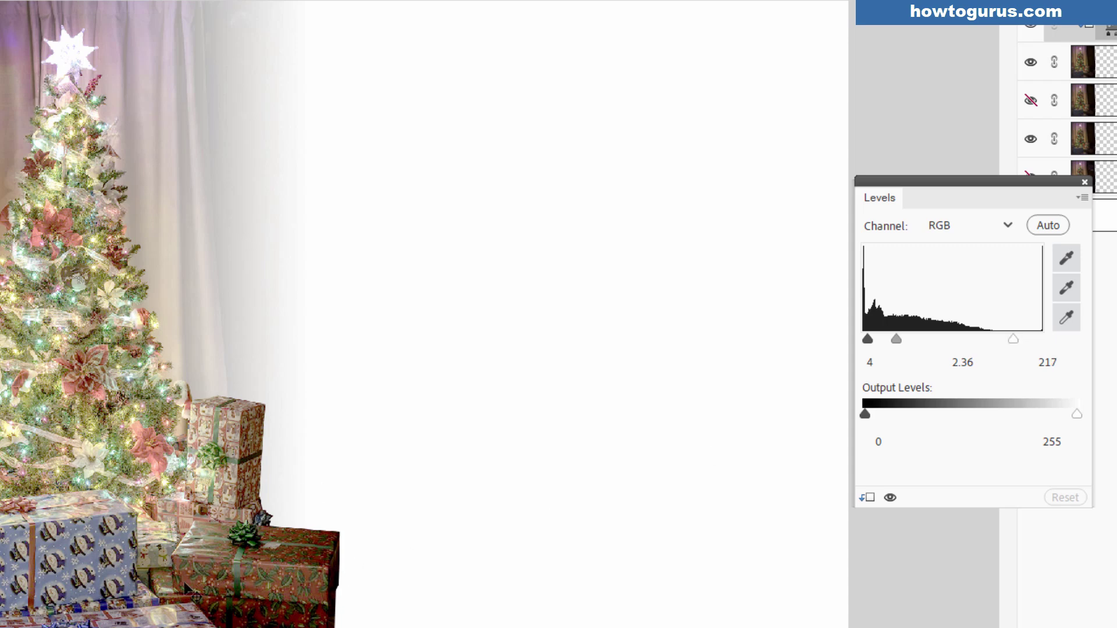
left_click(114, 439)
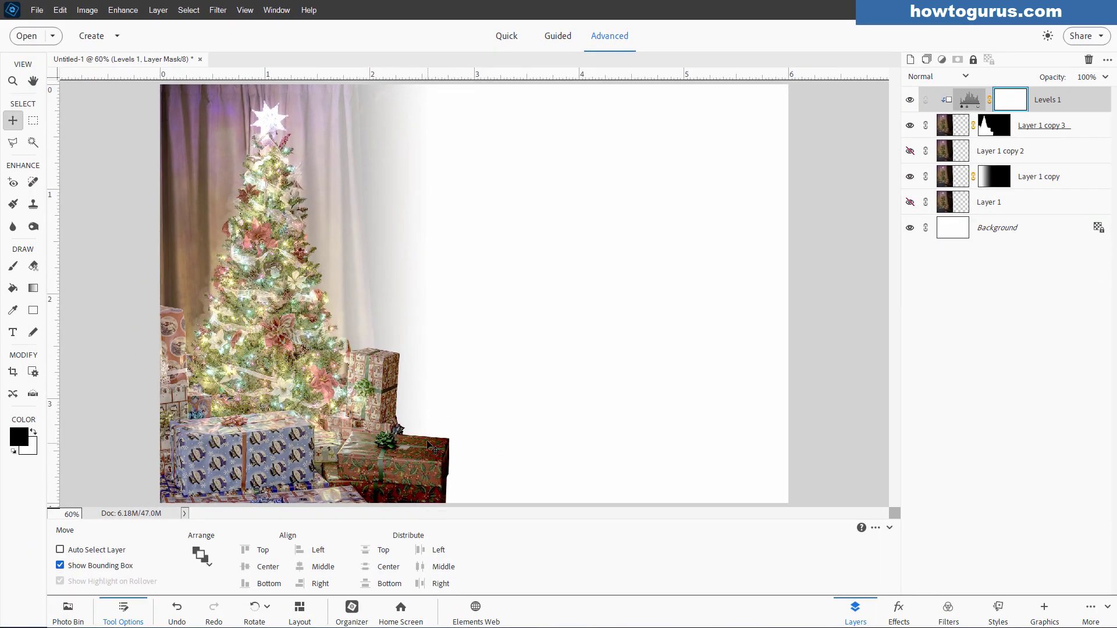
Step: With Reverse off, draw a horizontal Gradient across the tree on the Levels 1 mask
left_click(34, 289)
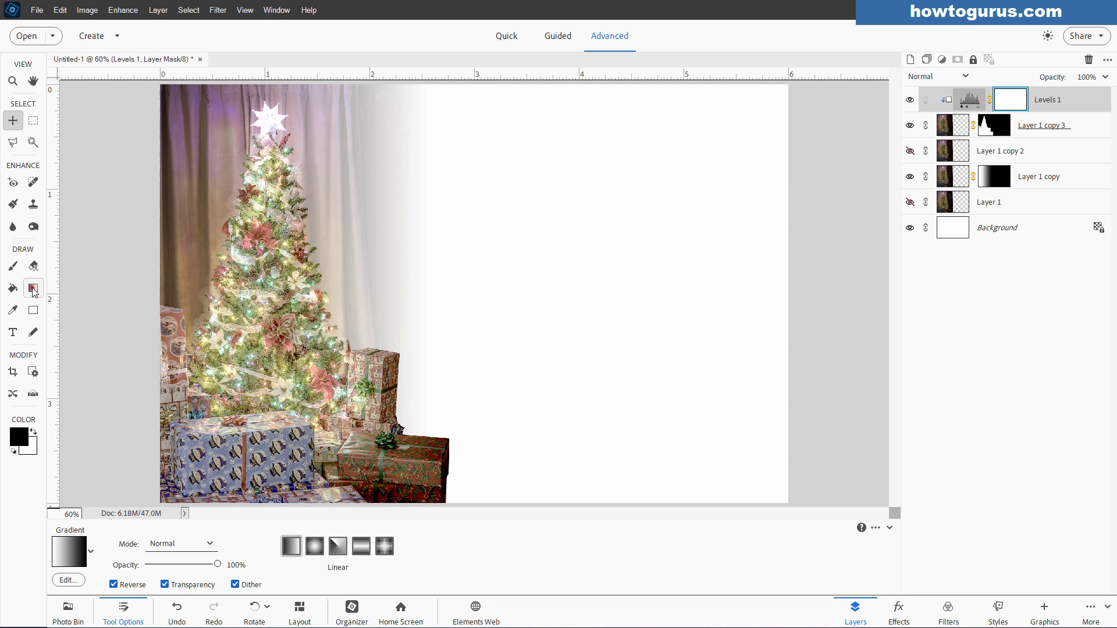
left_click(114, 585)
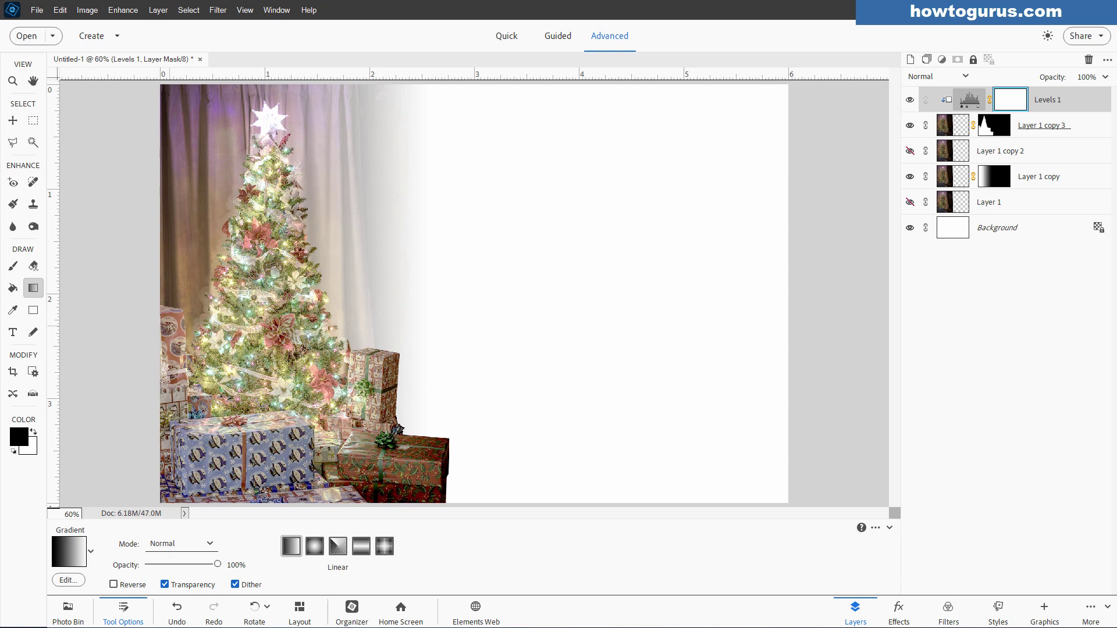
key("shift")
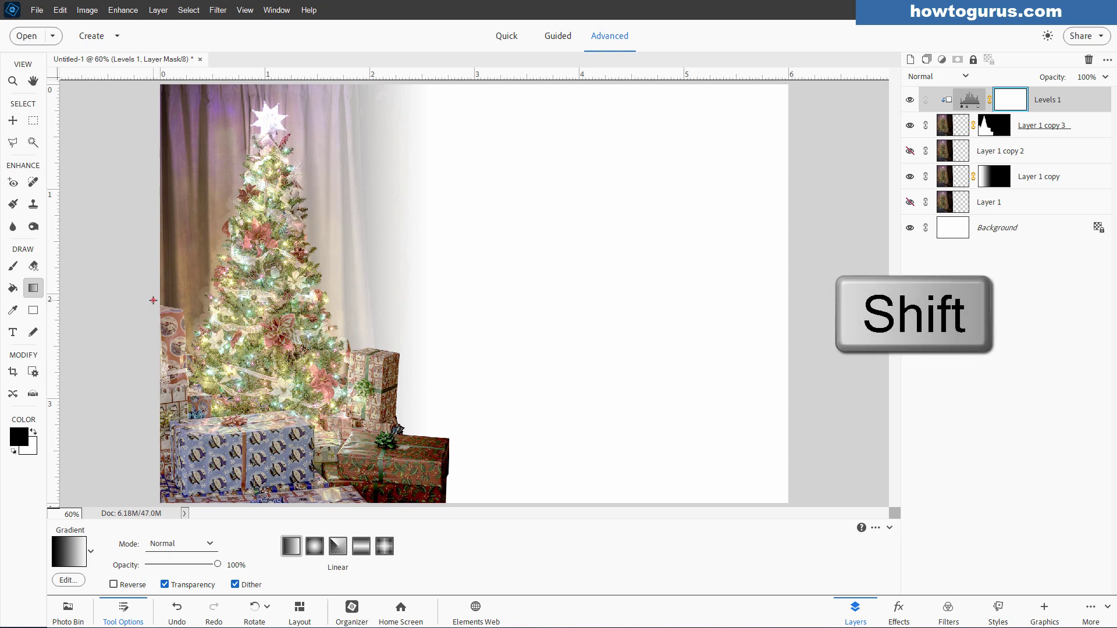
left_click_drag(232, 299, 337, 301)
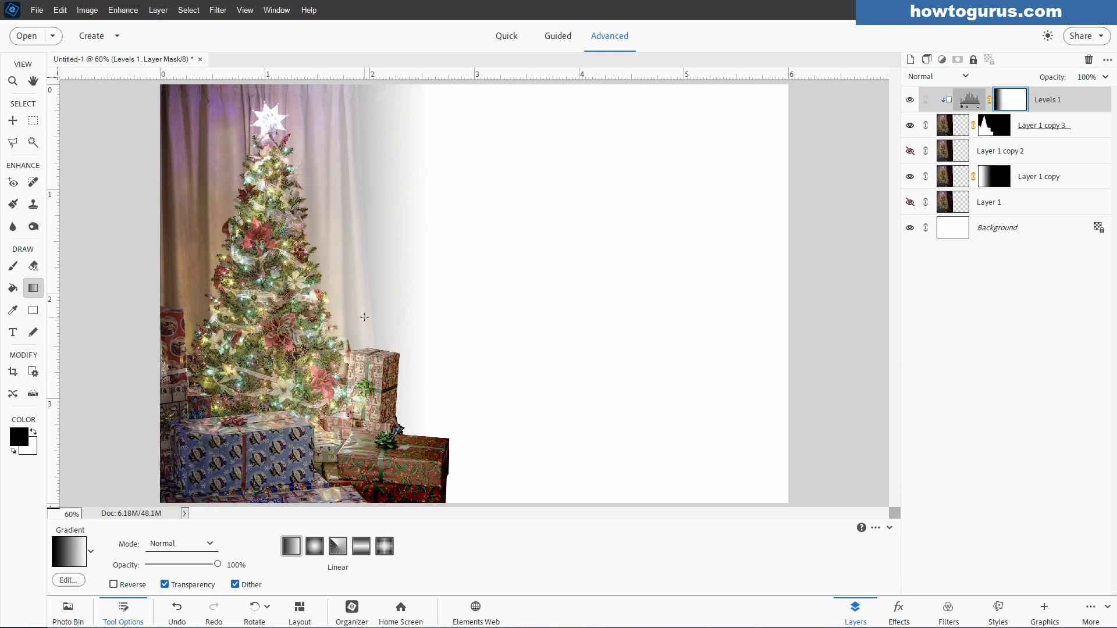
left_click_drag(170, 356, 244, 356)
left_click_drag(381, 349, 379, 349)
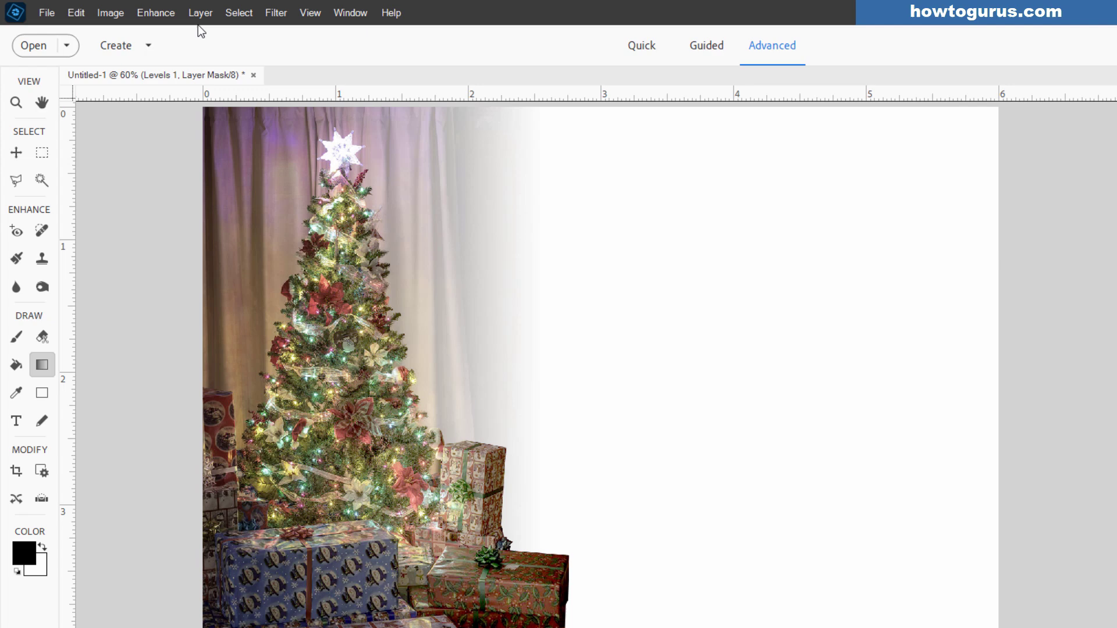
Step: Create a Levels 2 adjustment layer clipped to the layer below
left_click(158, 10)
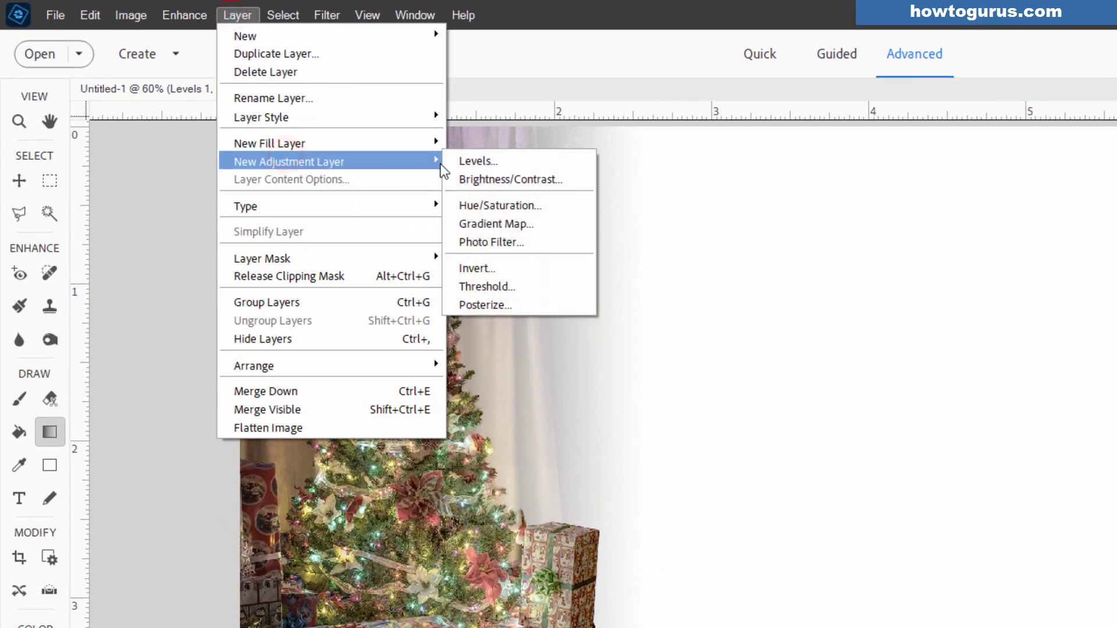
left_click(499, 166)
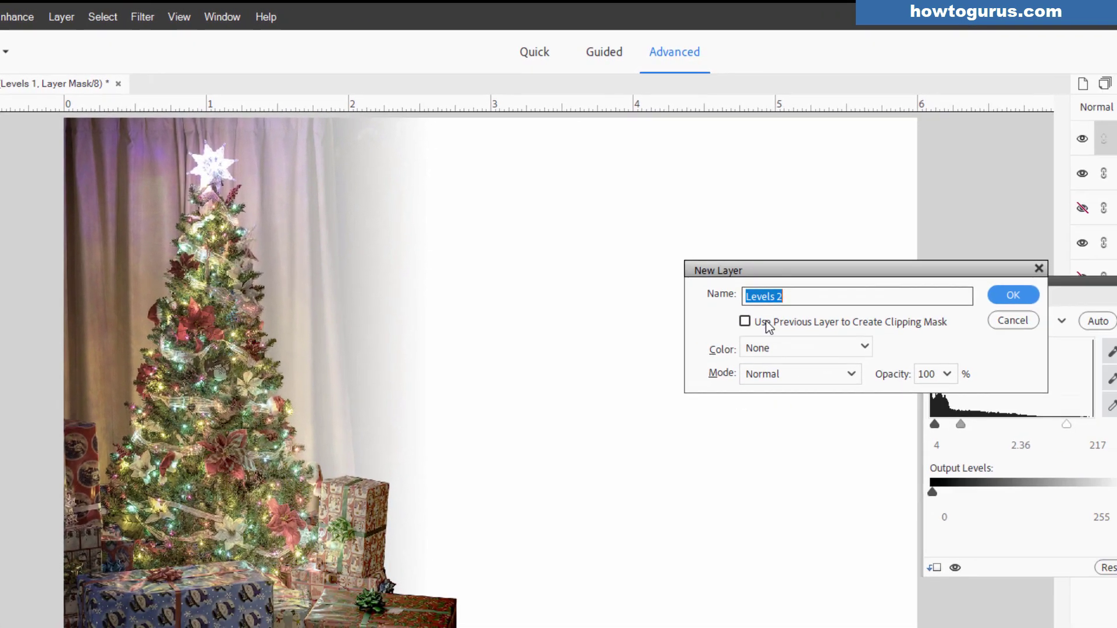
left_click(893, 340)
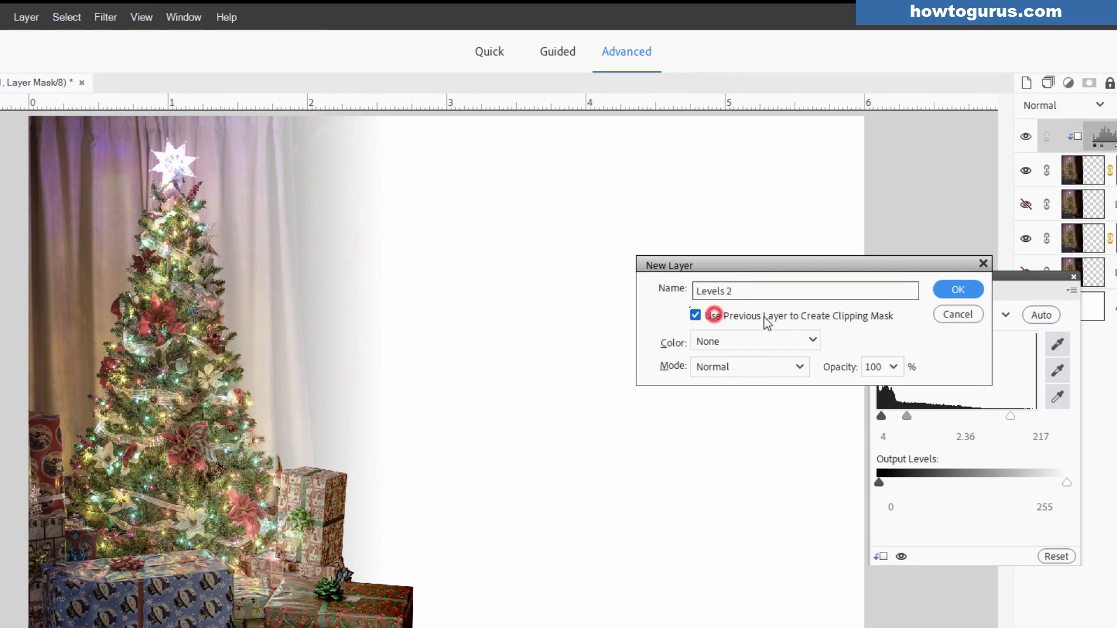
left_click(957, 290)
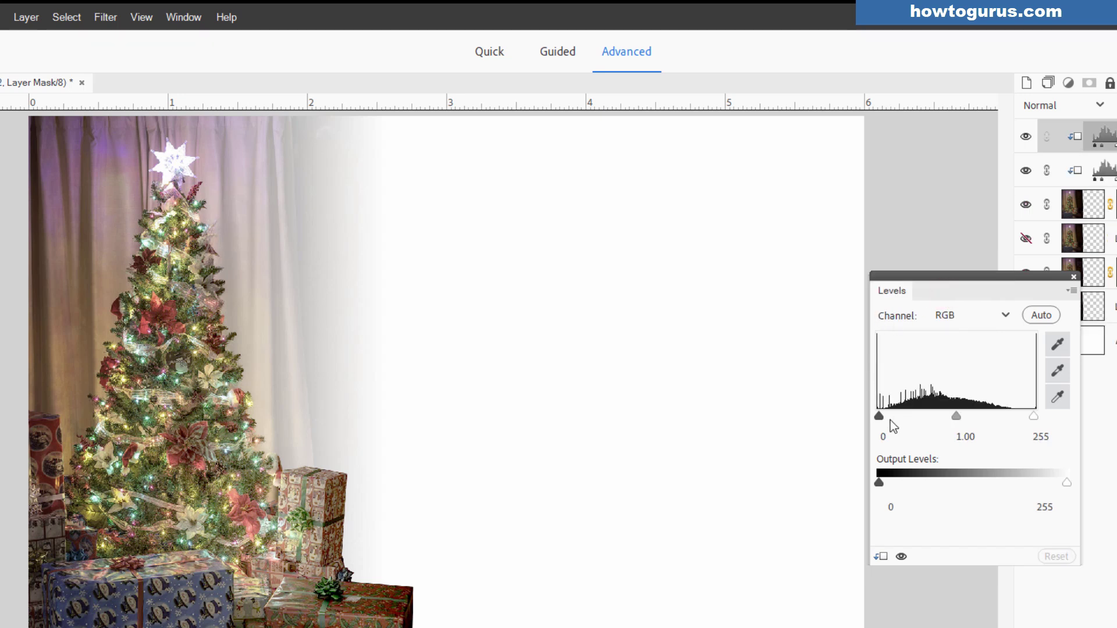
Step: Set the Levels 2 input values to 23, 1.00 and 245 for added contrast
left_click_drag(879, 416, 896, 417)
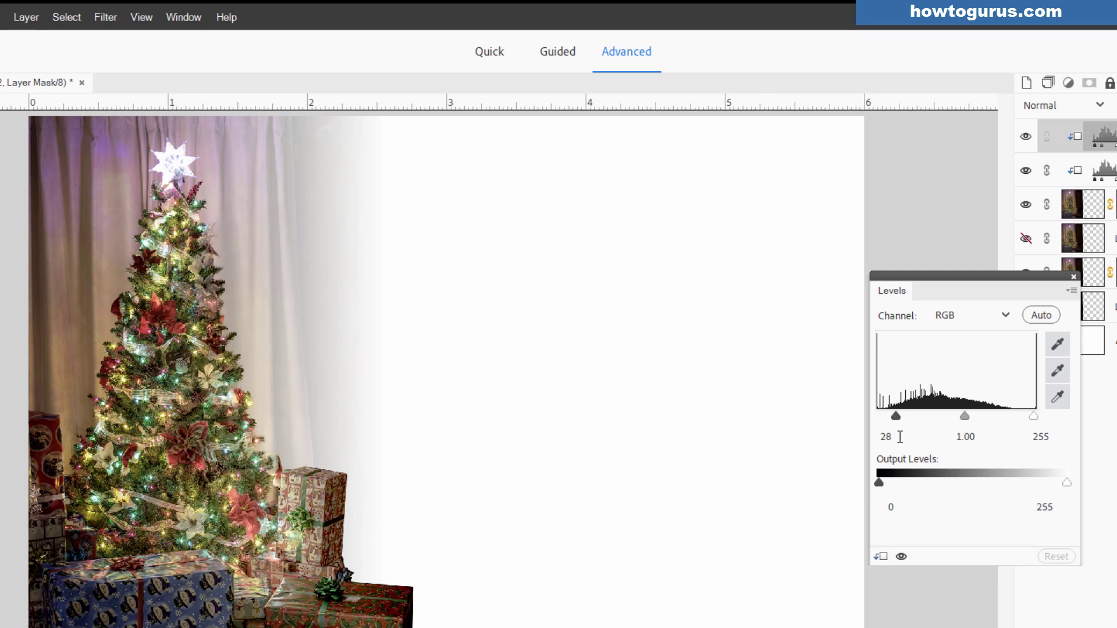
left_click_drag(897, 417, 893, 412)
left_click_drag(1034, 416, 1031, 416)
left_click(1074, 277)
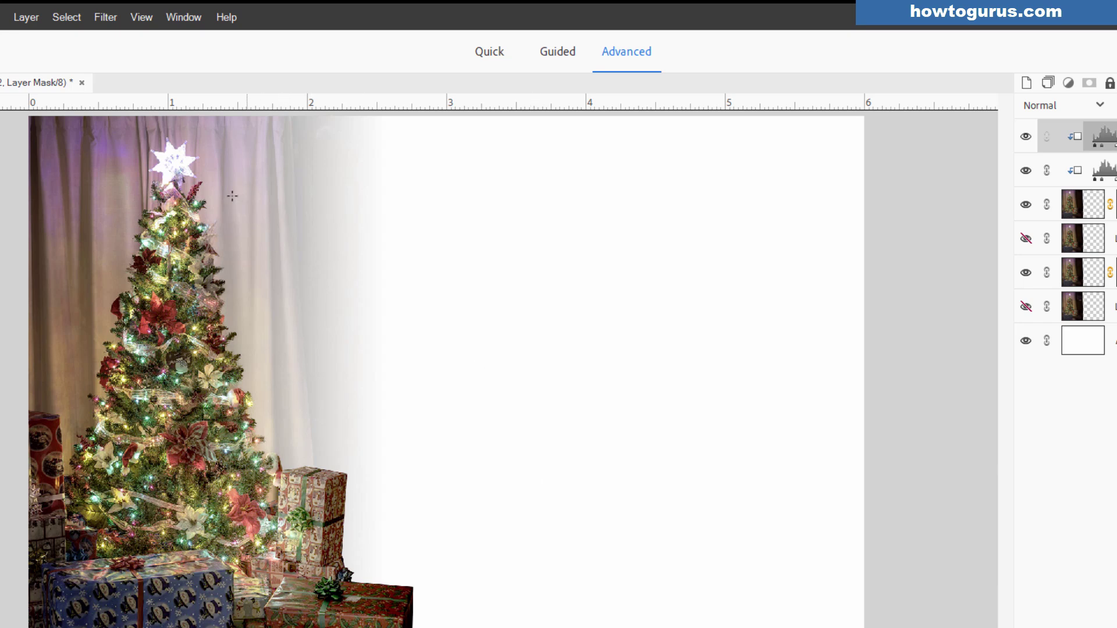
Step: Create the clipped Hue/Saturation 1 layer and drag Saturation up to +31
left_click(27, 17)
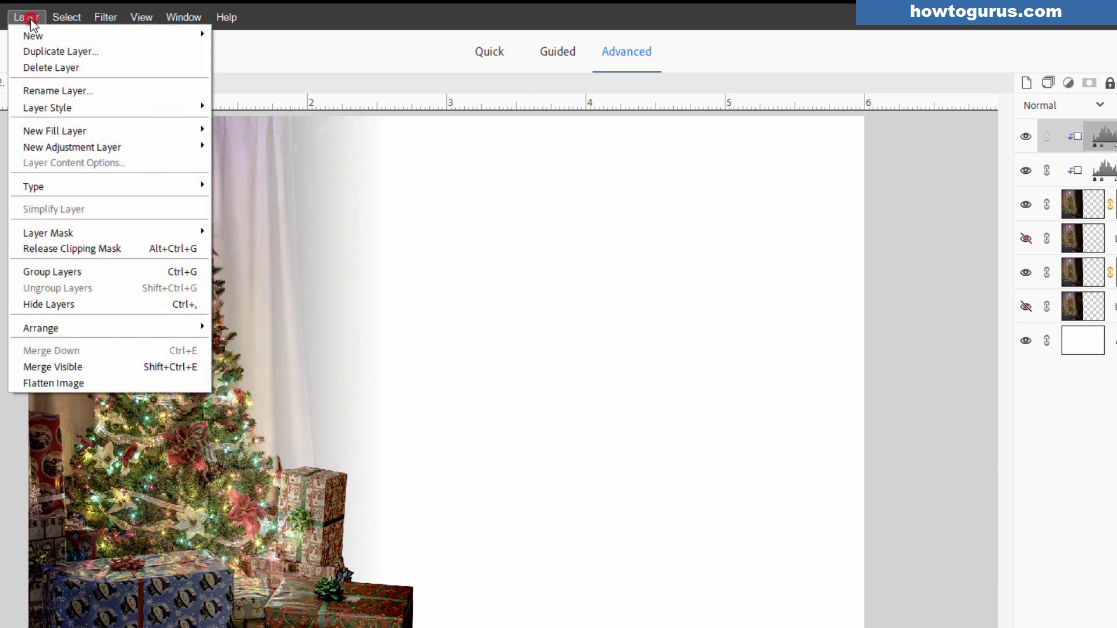
mouse_move(63, 145)
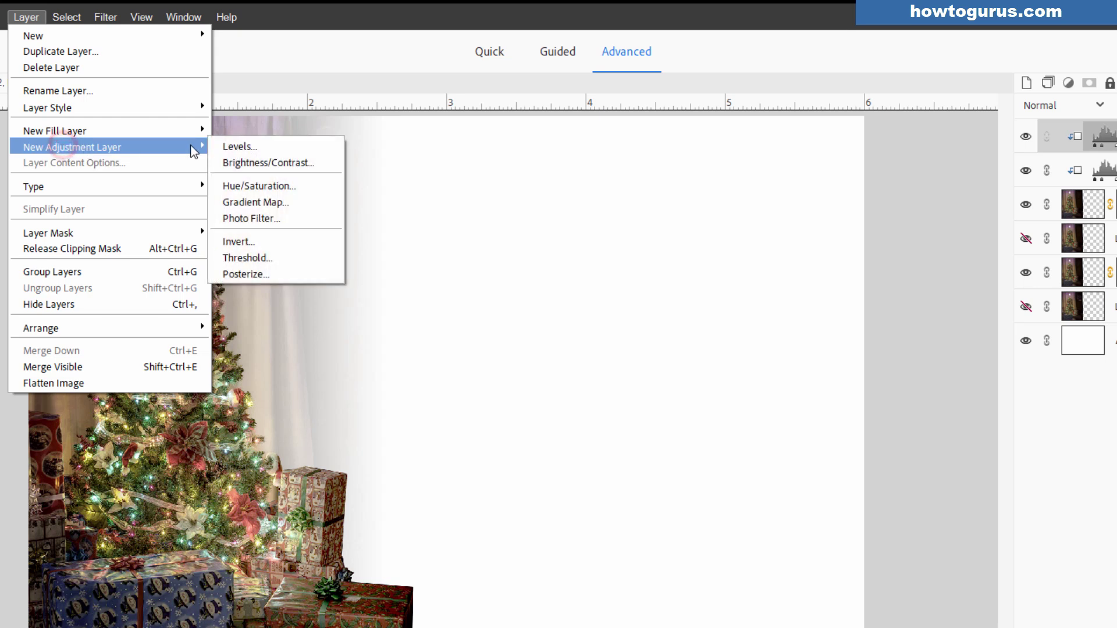
left_click(274, 181)
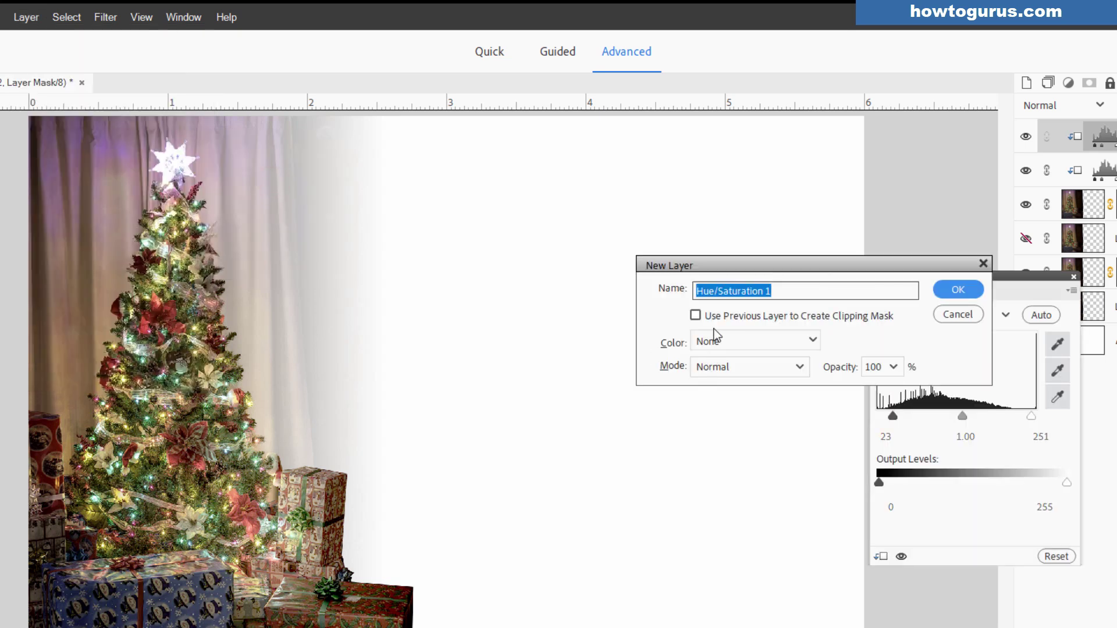
left_click(696, 316)
left_click(954, 291)
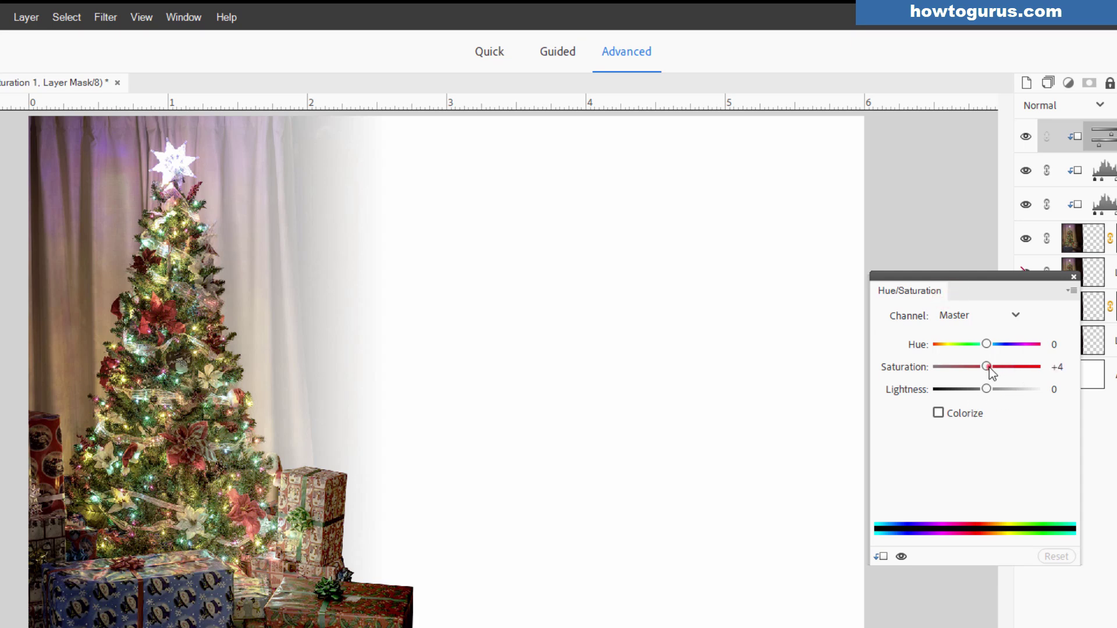
mouse_move(989, 368)
left_mouse_down()
mouse_move(1047, 366)
mouse_move(990, 366)
mouse_move(1003, 364)
left_mouse_up()
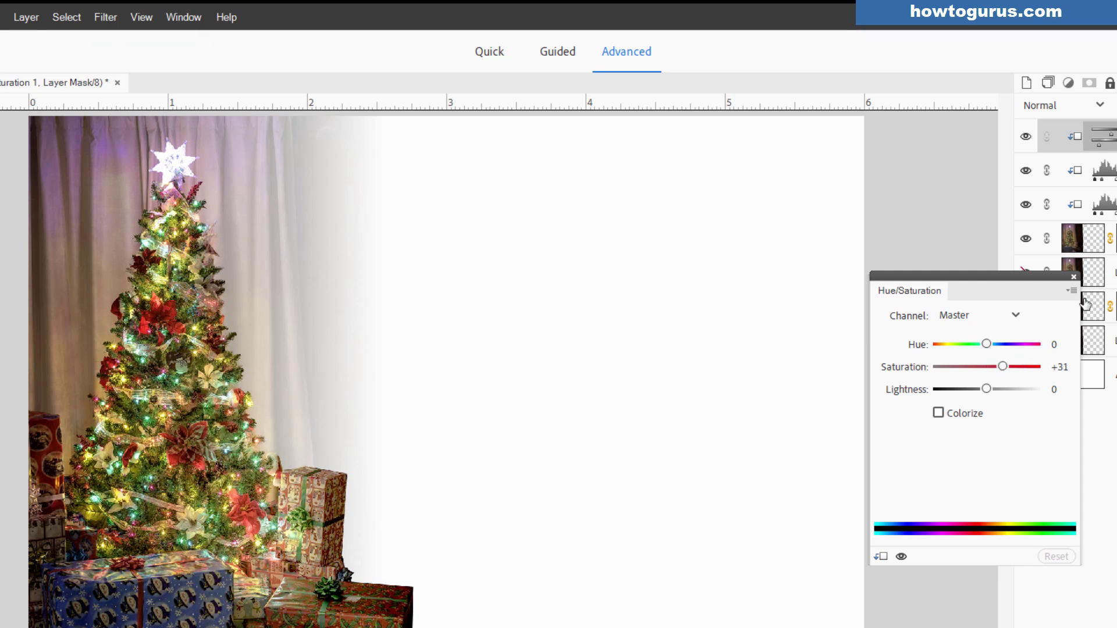
left_click(1073, 277)
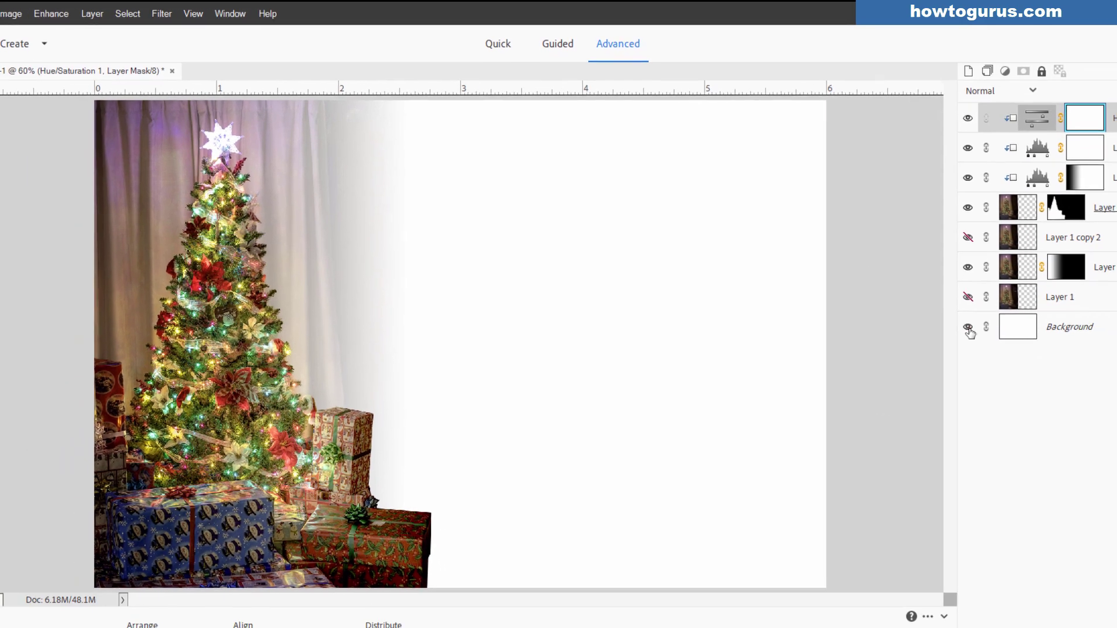
Step: Hide and select the Background layer, then reopen the recently edited family photo
left_click(1026, 375)
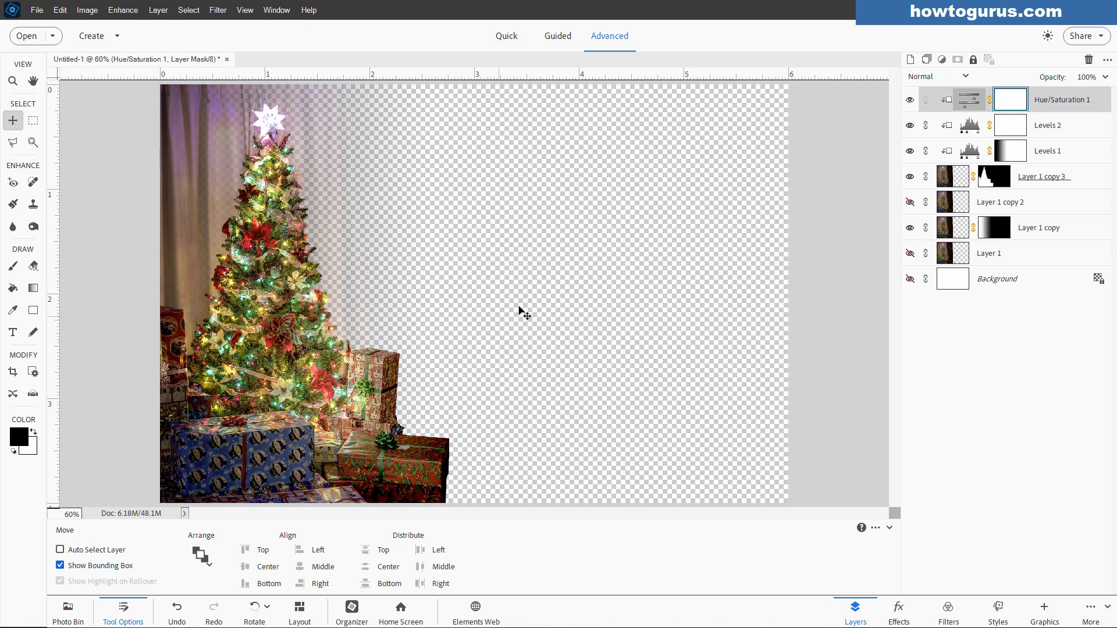
left_click(1028, 280)
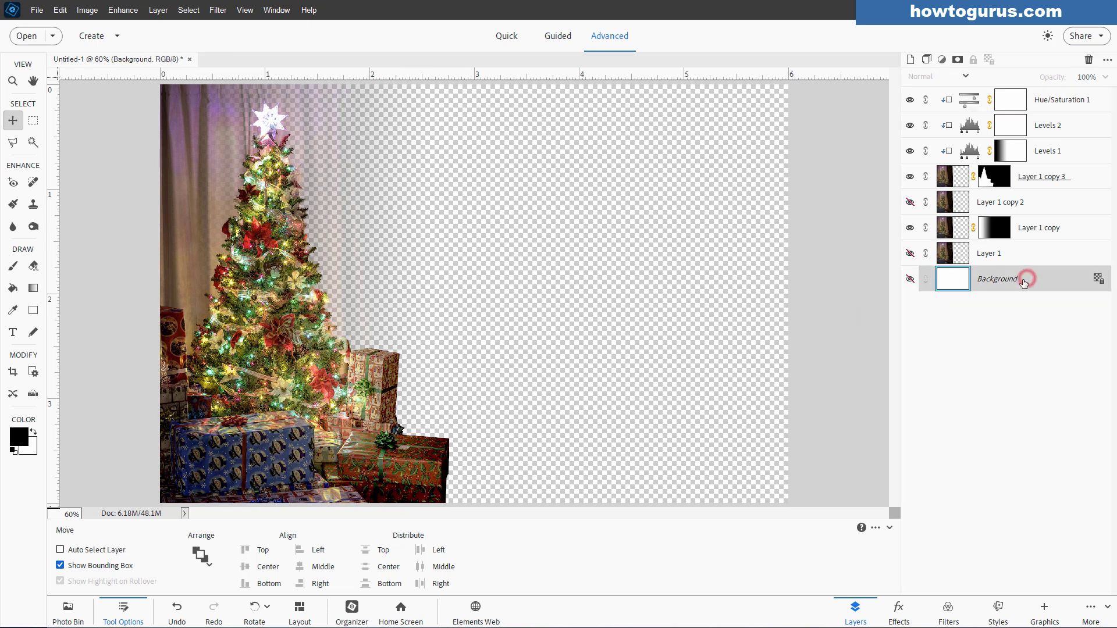
left_click(37, 10)
mouse_move(66, 59)
left_click(233, 84)
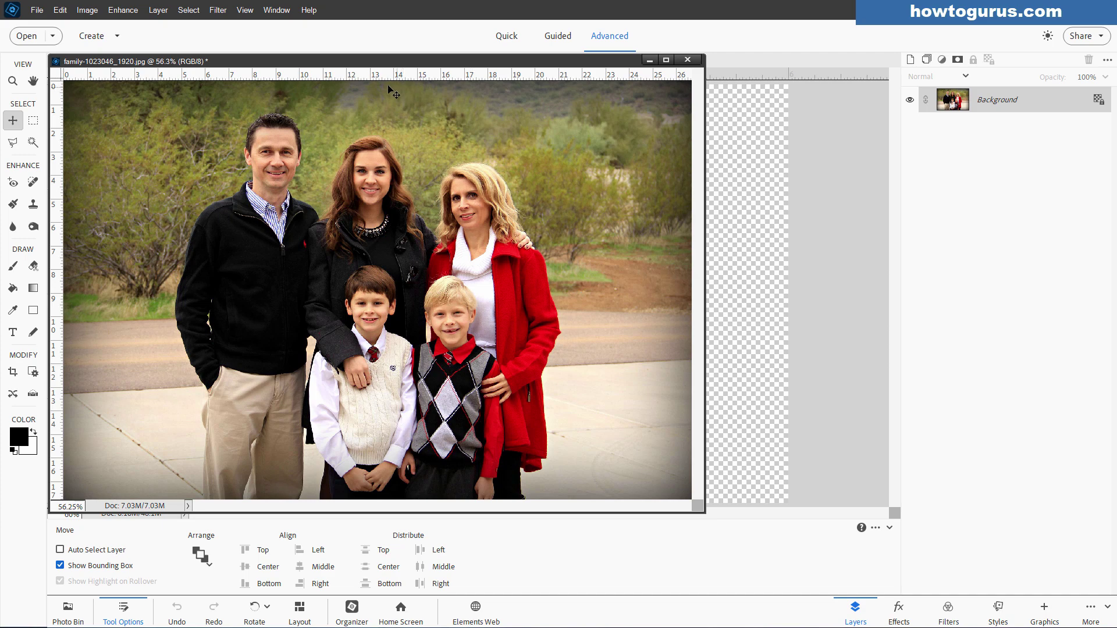
Step: Copy the family photo into the tree document as Layer 2, shift it right, and reshow Background
left_click_drag(352, 74, 703, 318)
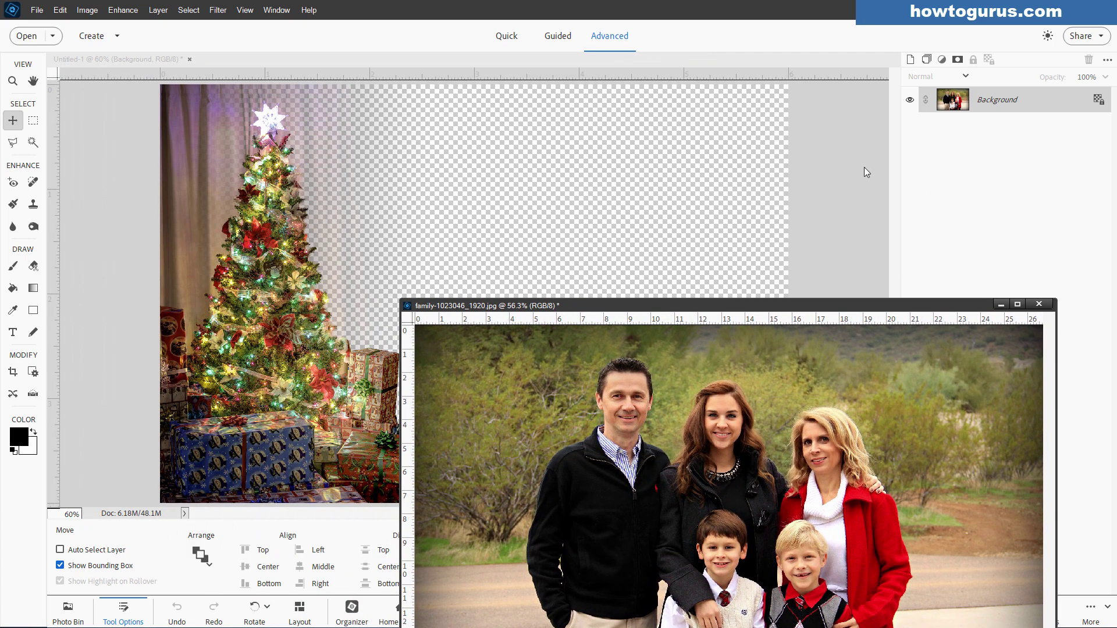
left_click_drag(953, 99, 522, 217)
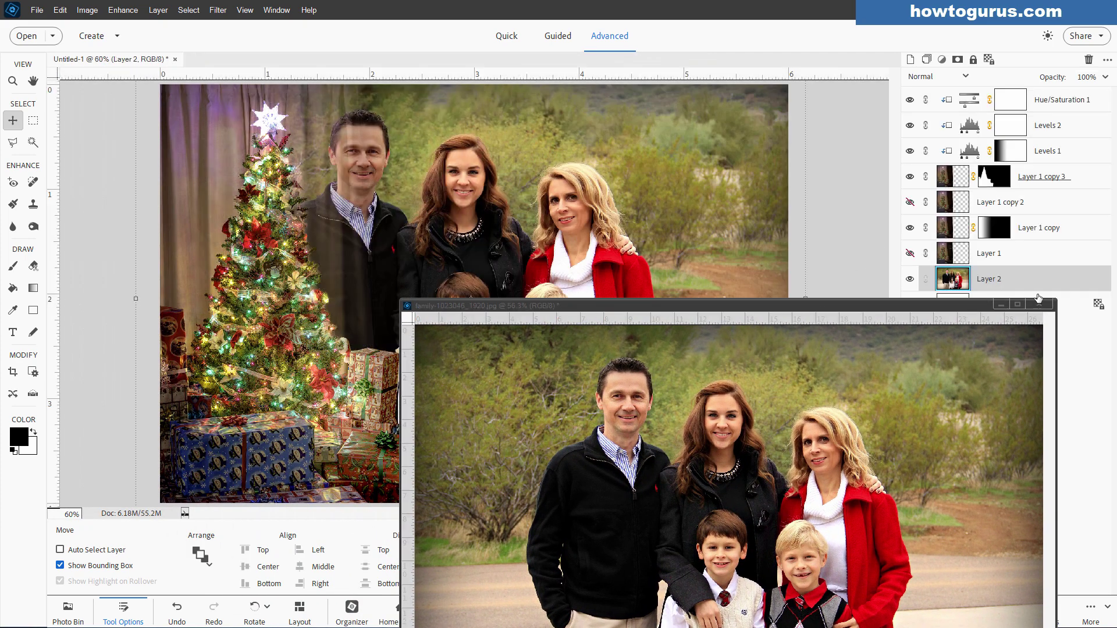
left_click(1039, 301)
left_click_drag(553, 267, 586, 271)
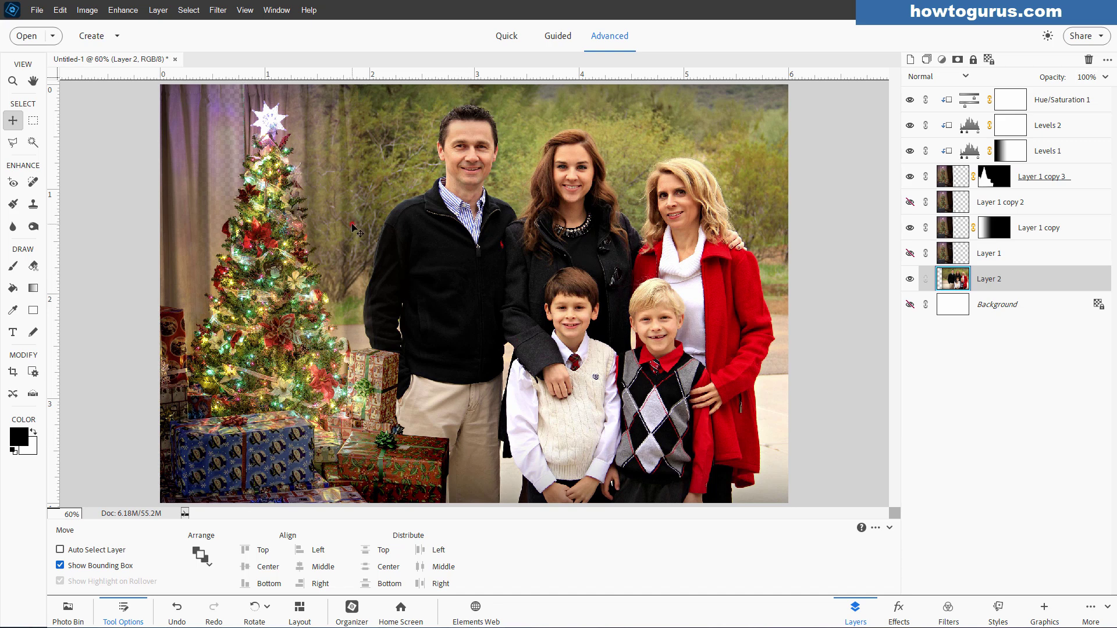
left_click(910, 304)
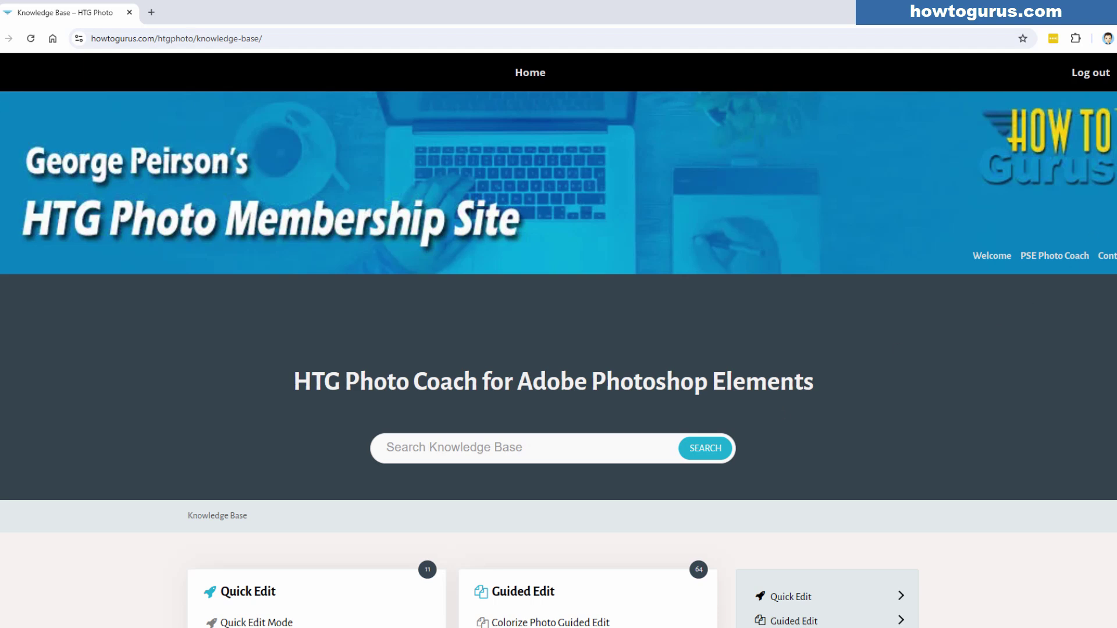
Step: Scroll to the Knowledge Base Tools list, open Lasso Tool, and scroll through its instructions
scroll(559, 342, "down", 8)
scroll(558, 340, "down", 7)
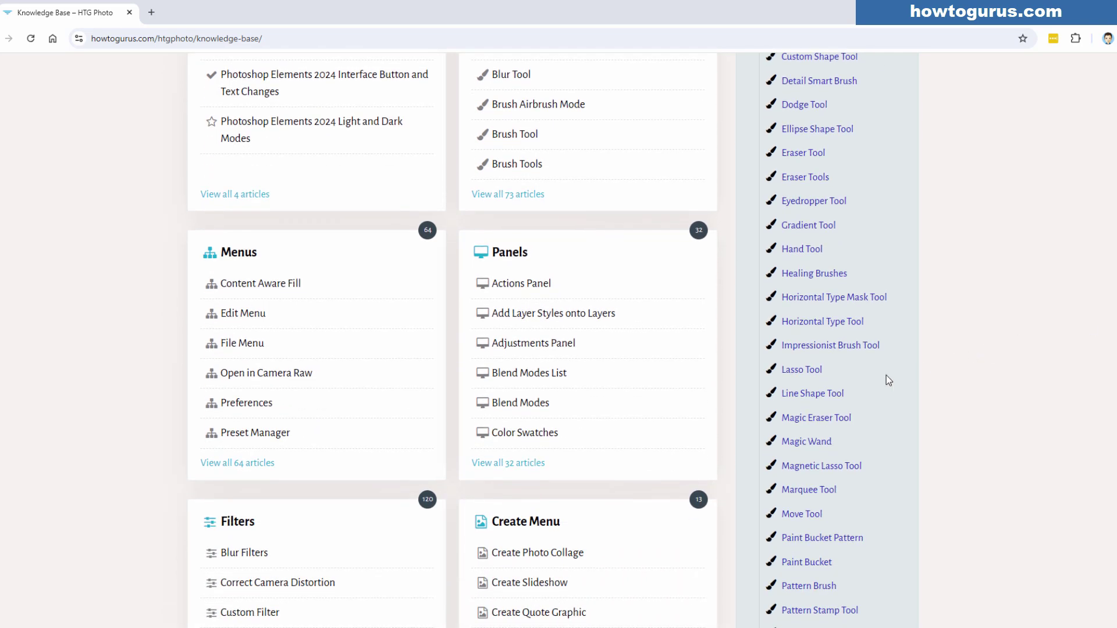
left_click(821, 374)
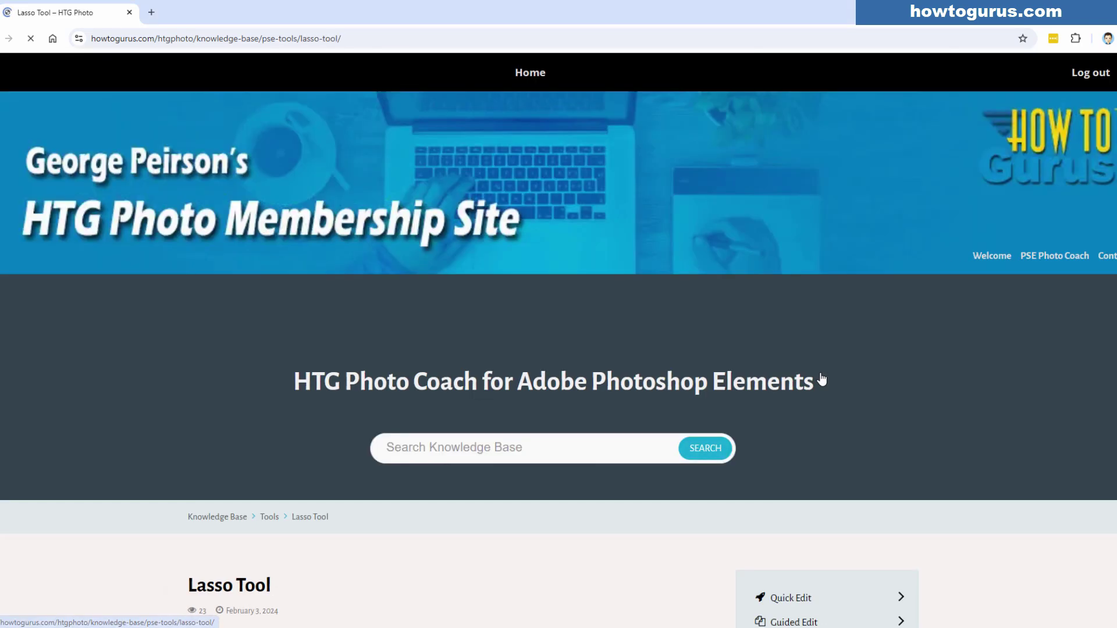
scroll(798, 385, "down", 4)
scroll(798, 385, "down", 2)
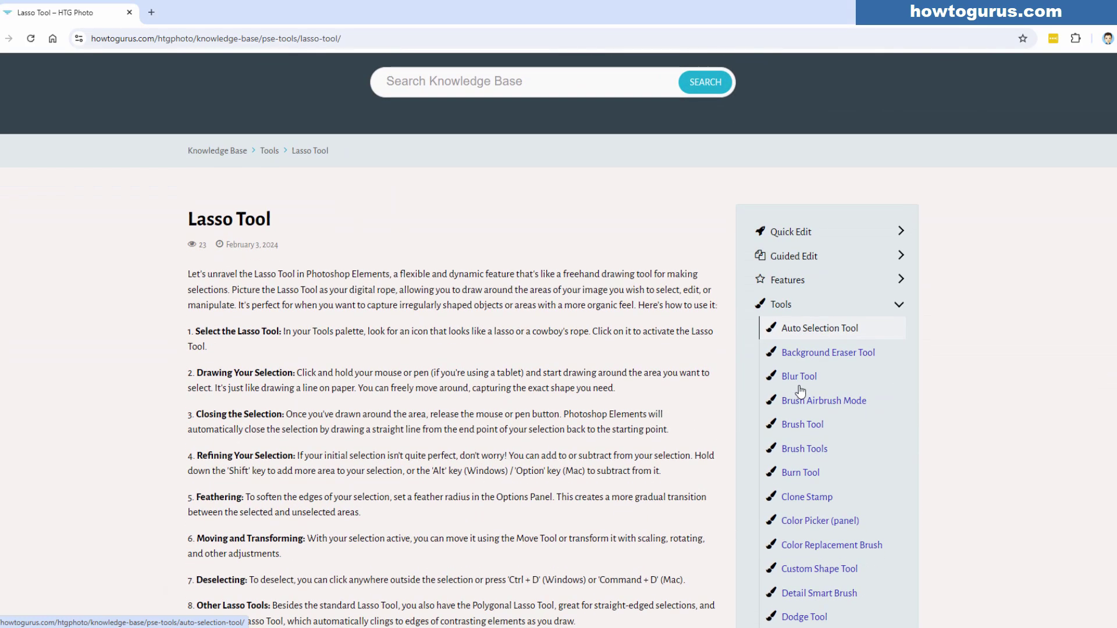